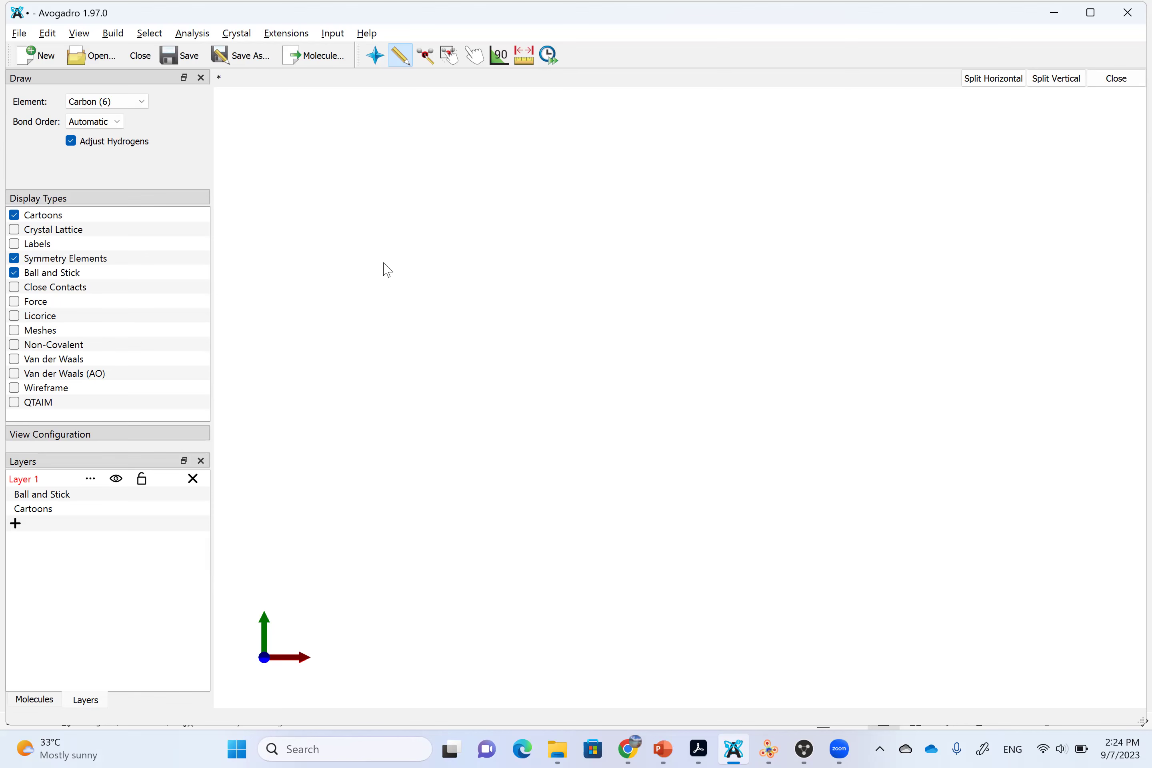
# Place a carbon atom, an oxygen atom and two more carbon atoms in a zigzag row, with hydrogens adjusted automatically.
pyautogui.click(382, 262)
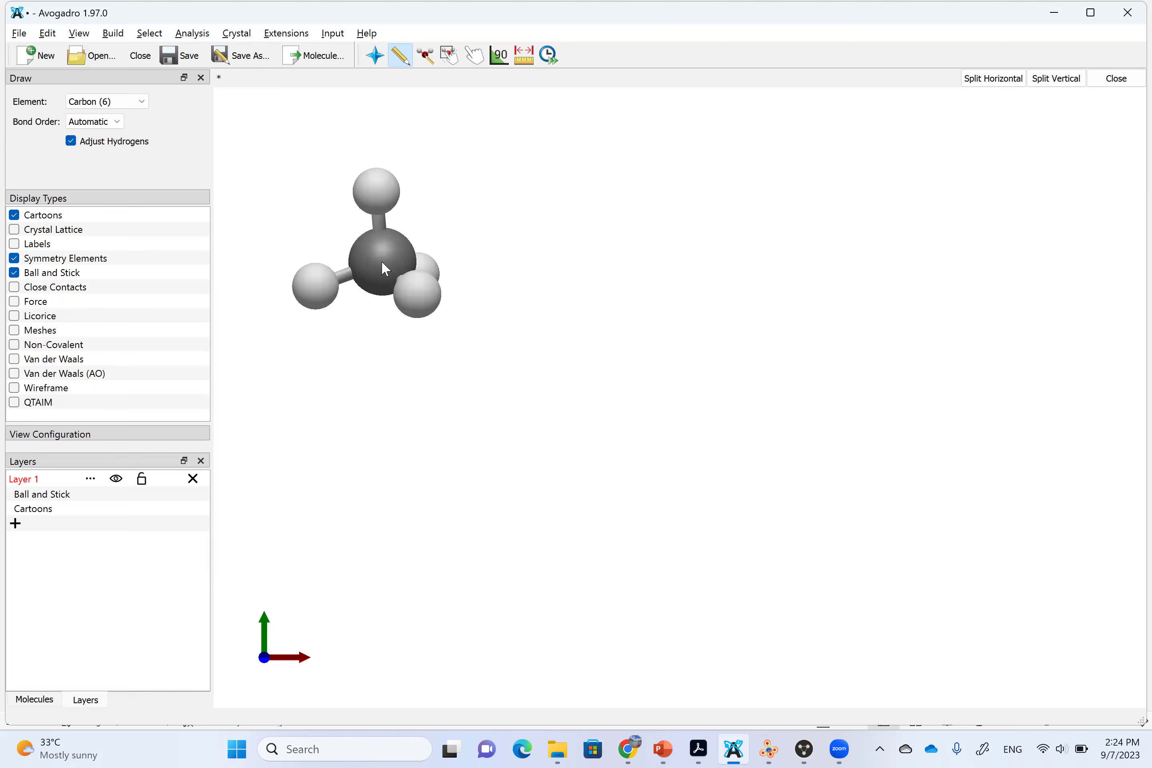
pyautogui.click(138, 100)
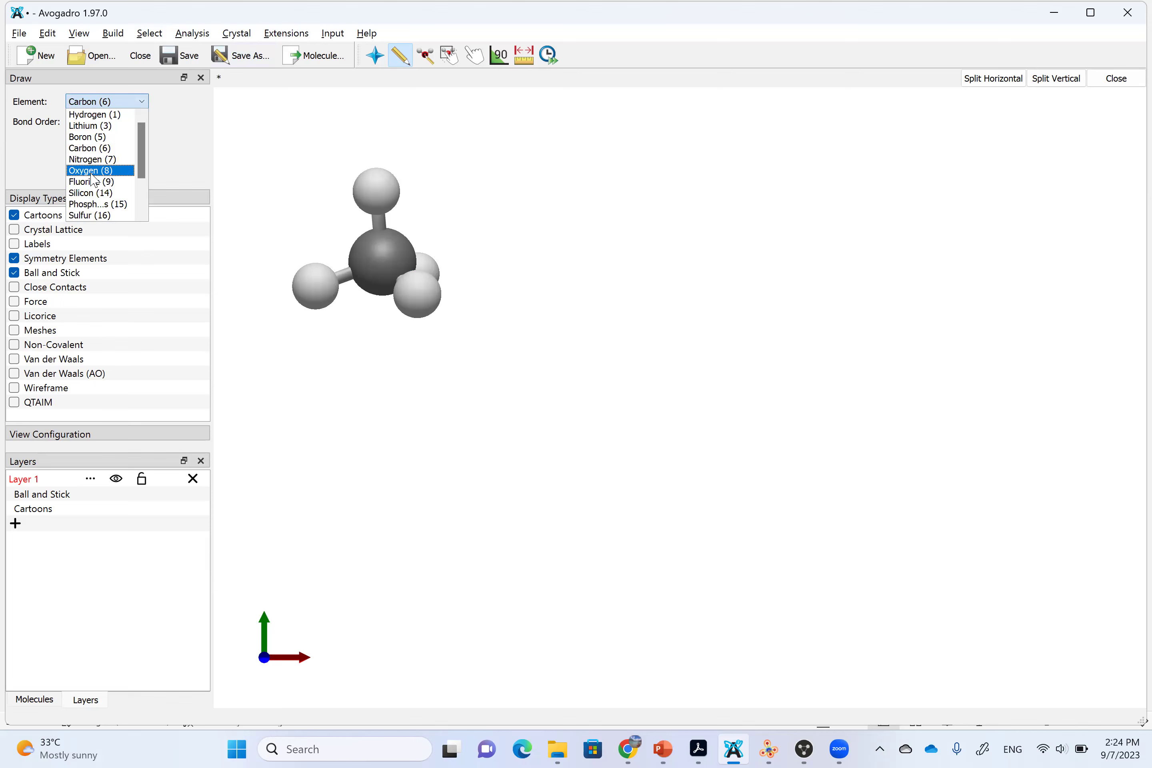
pyautogui.click(94, 179)
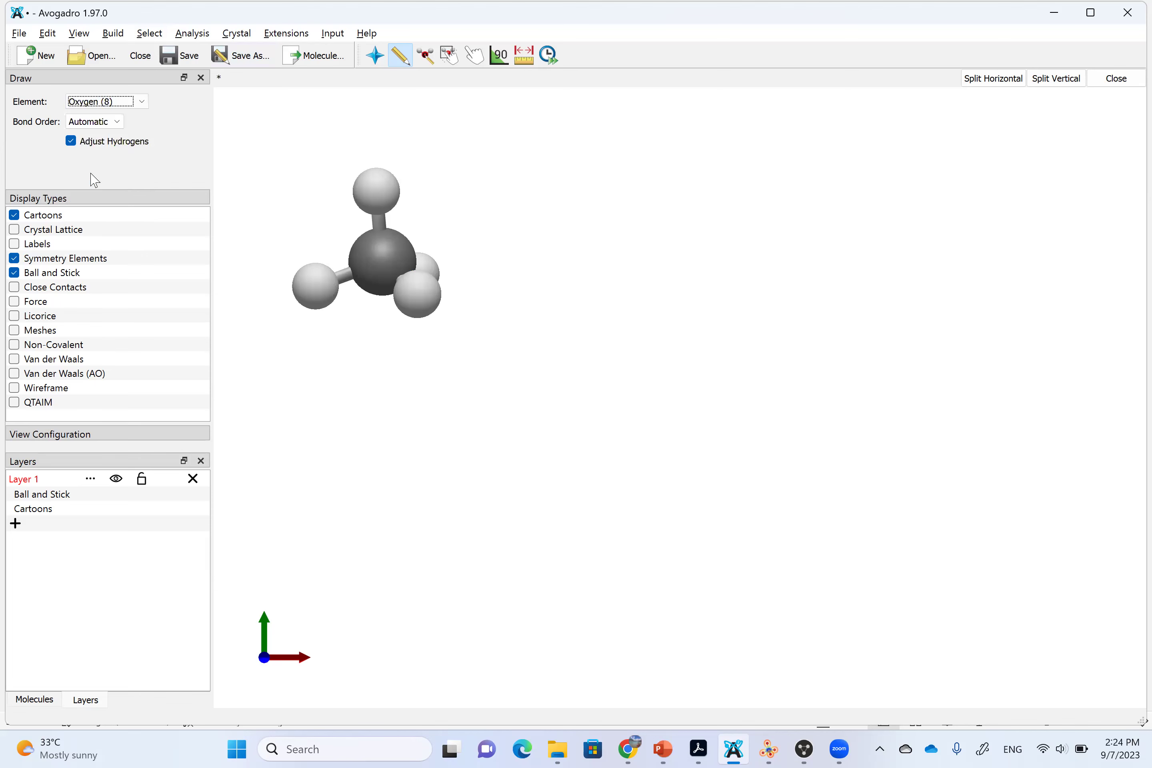
pyautogui.click(492, 337)
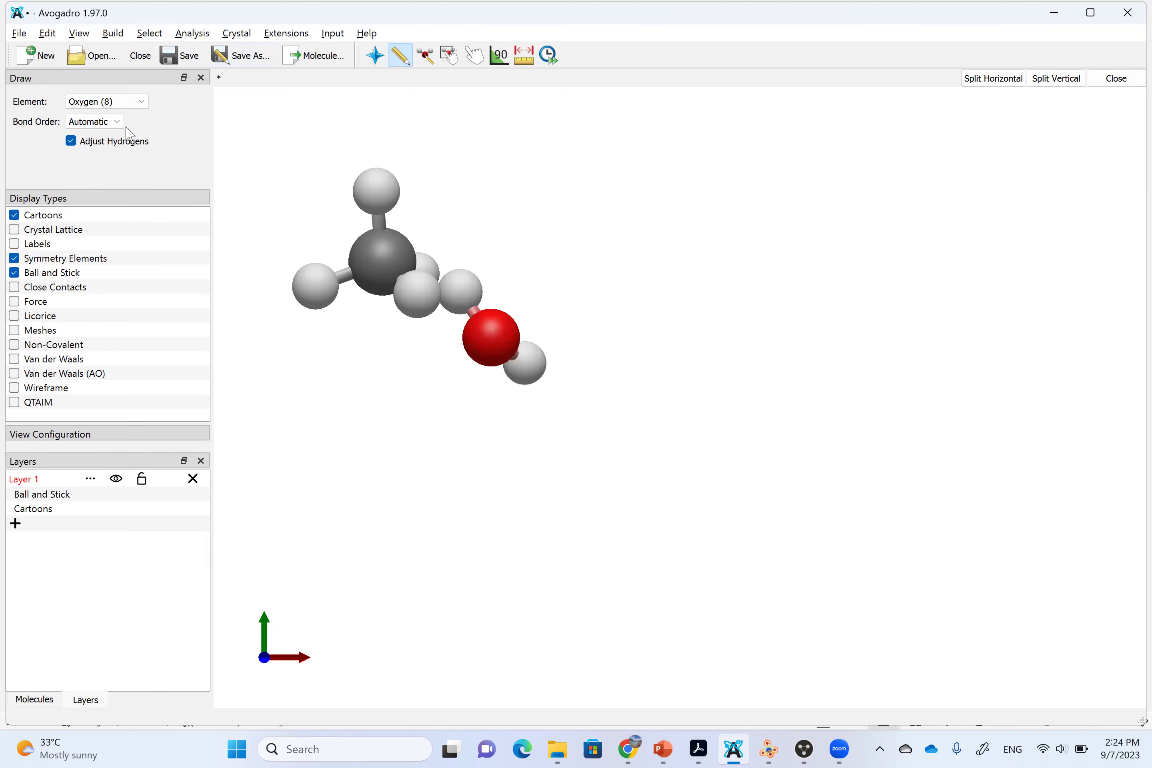
pyautogui.click(107, 101)
pyautogui.click(103, 147)
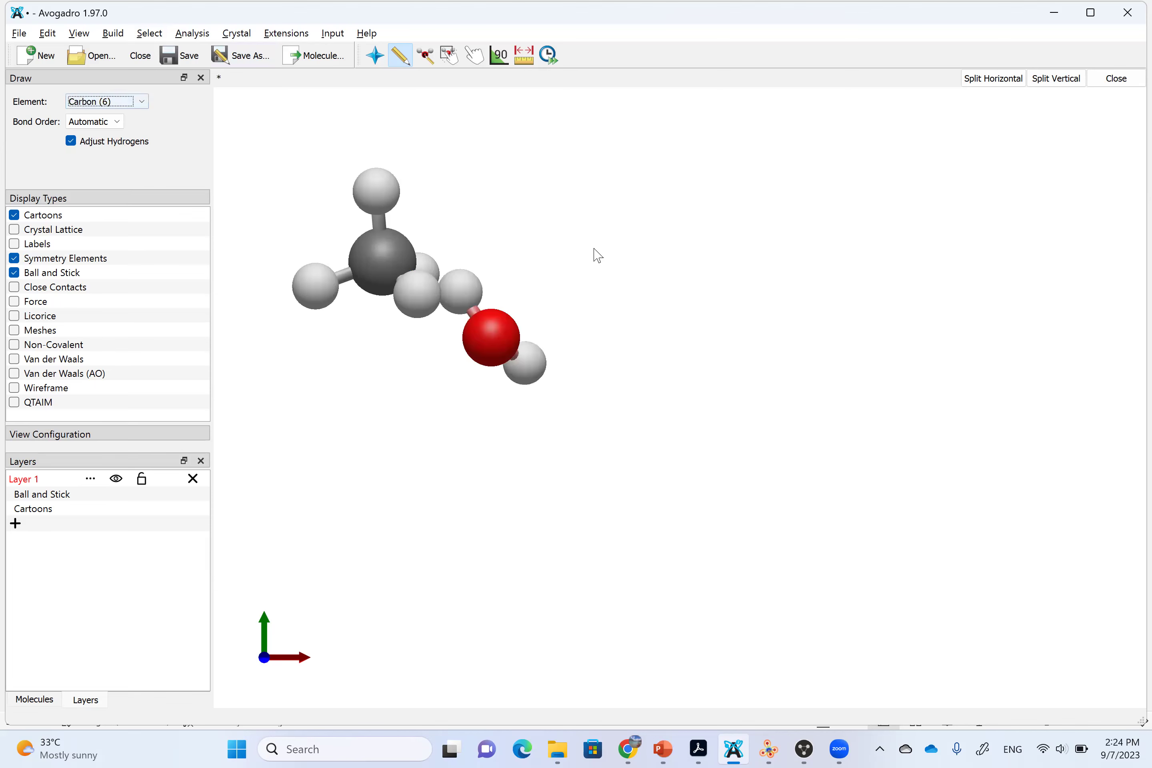
pyautogui.click(560, 241)
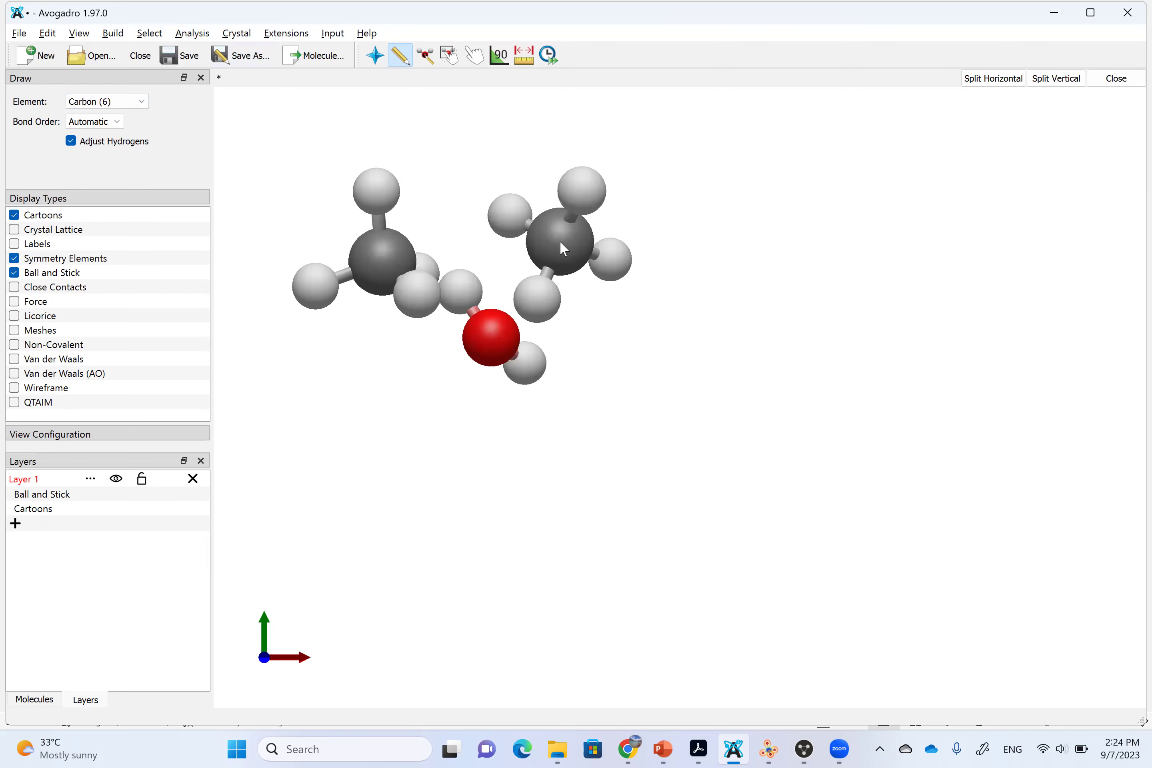
pyautogui.click(695, 317)
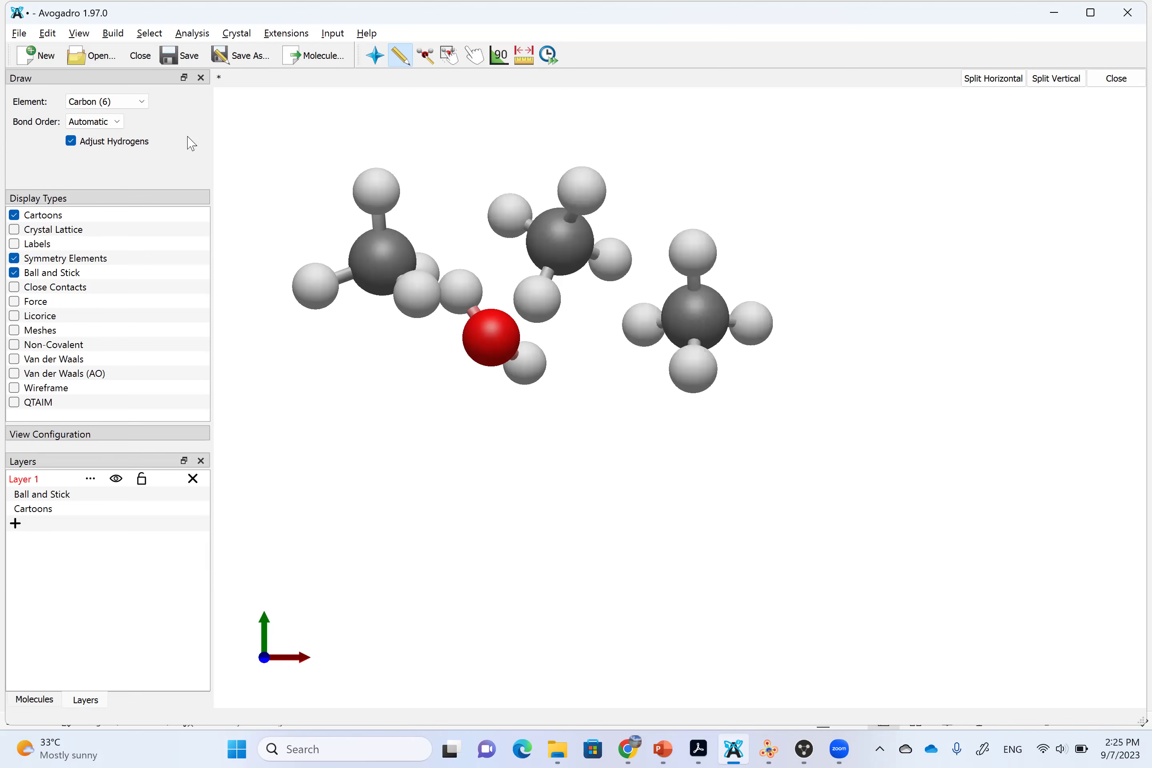
# Add a second oxygen and a final carbon to the row, and bond the heavy atoms into a C-O-C-C-O-C chain.
pyautogui.click(119, 106)
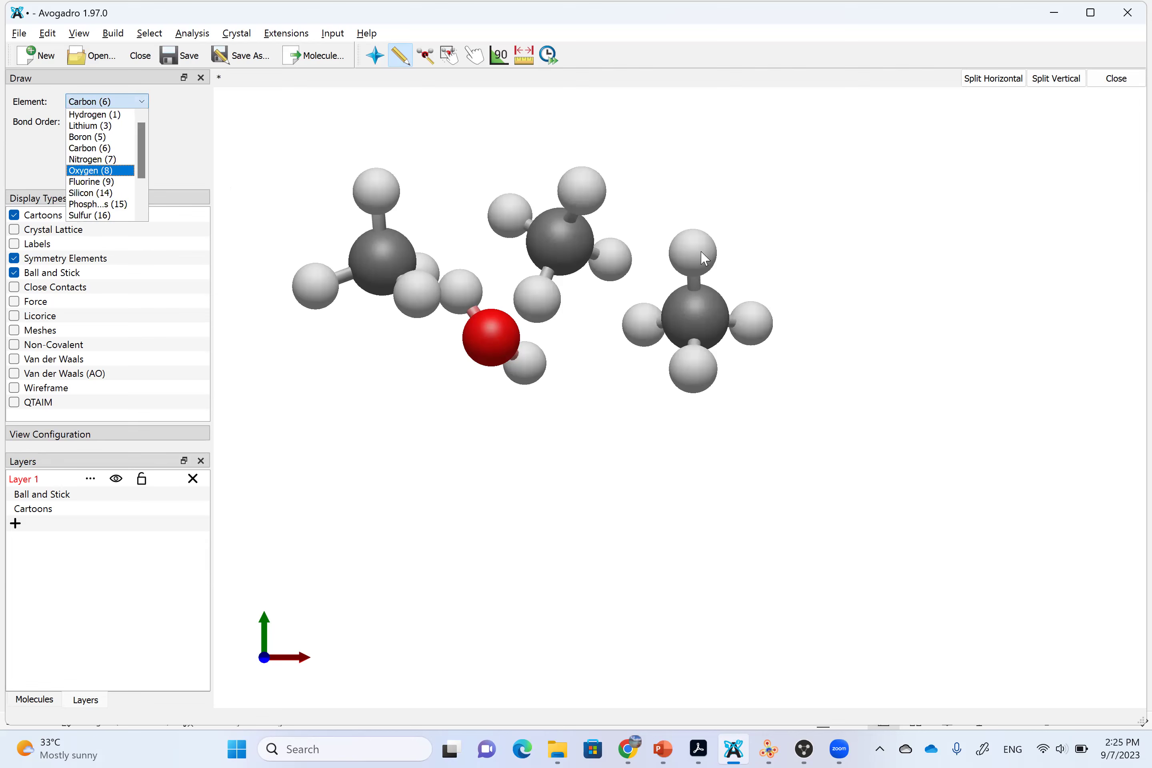
pyautogui.press('Return')
pyautogui.click(803, 217)
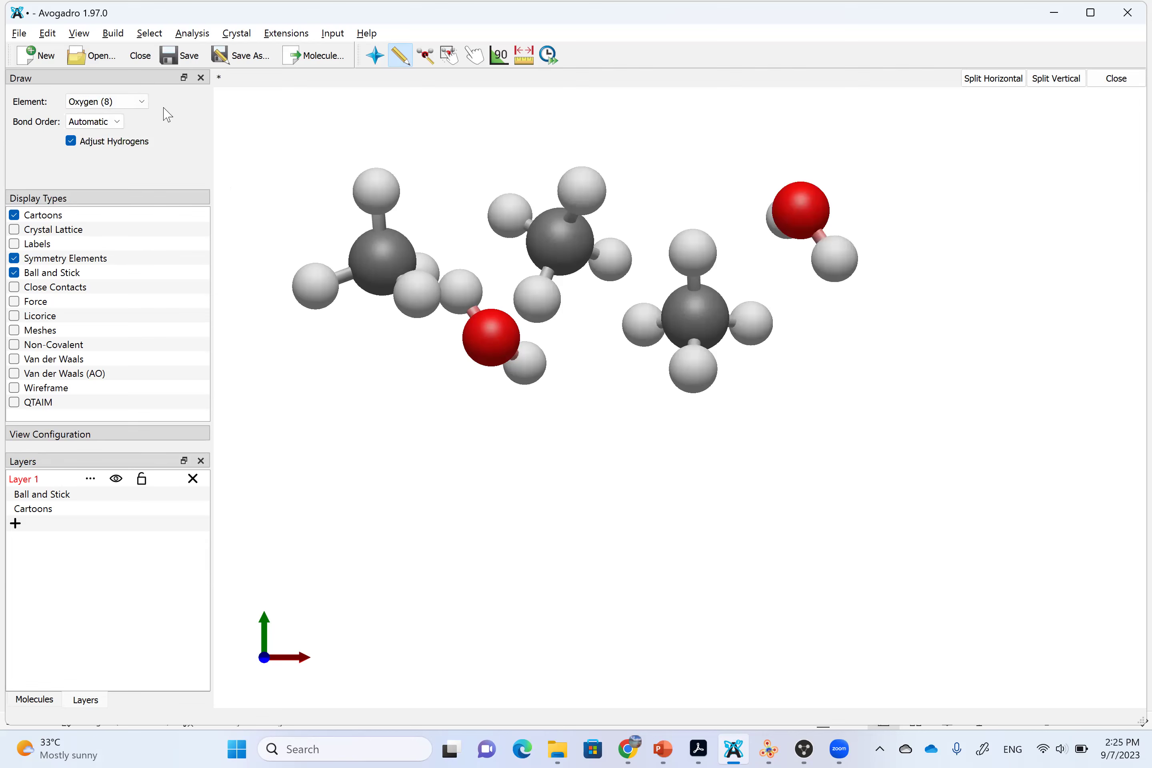
pyautogui.click(128, 102)
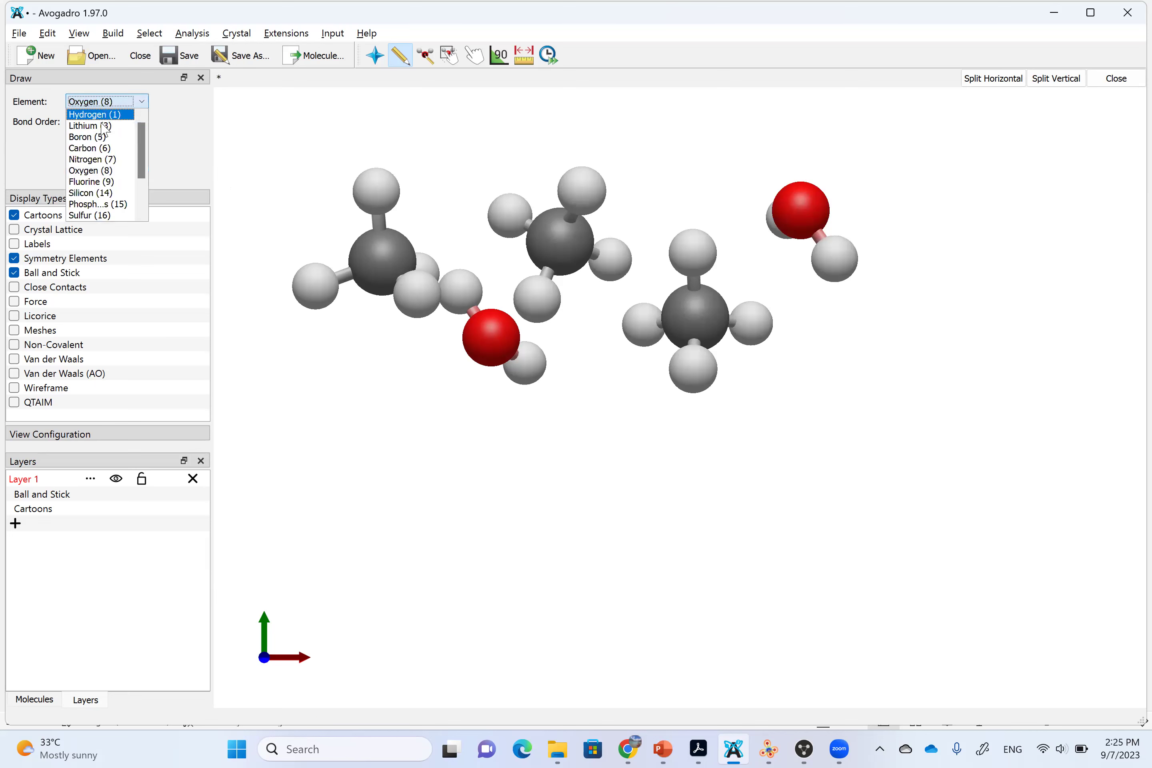
pyautogui.click(98, 148)
pyautogui.click(916, 276)
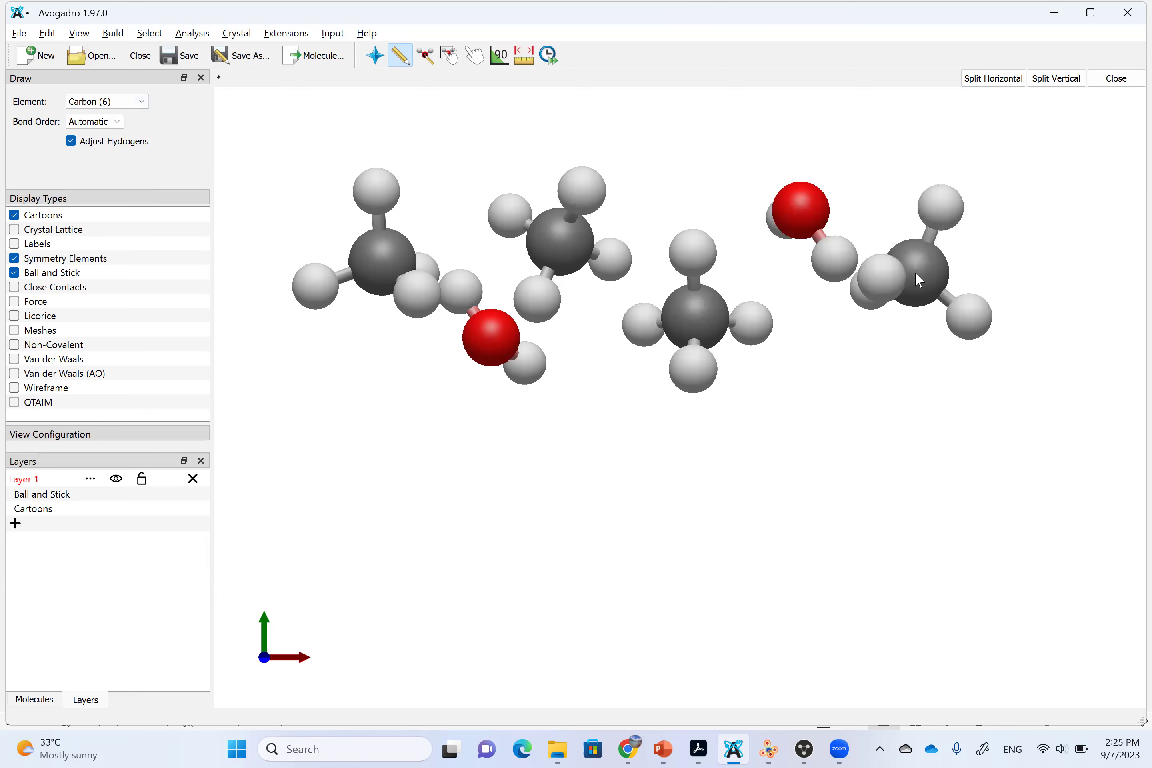
pyautogui.moveTo(418, 295)
pyautogui.mouseDown()
pyautogui.moveTo(485, 331)
pyautogui.moveTo(543, 242)
pyautogui.moveTo(701, 312)
pyautogui.moveTo(773, 211)
pyautogui.moveTo(799, 203)
pyautogui.moveTo(923, 266)
pyautogui.mouseUp()
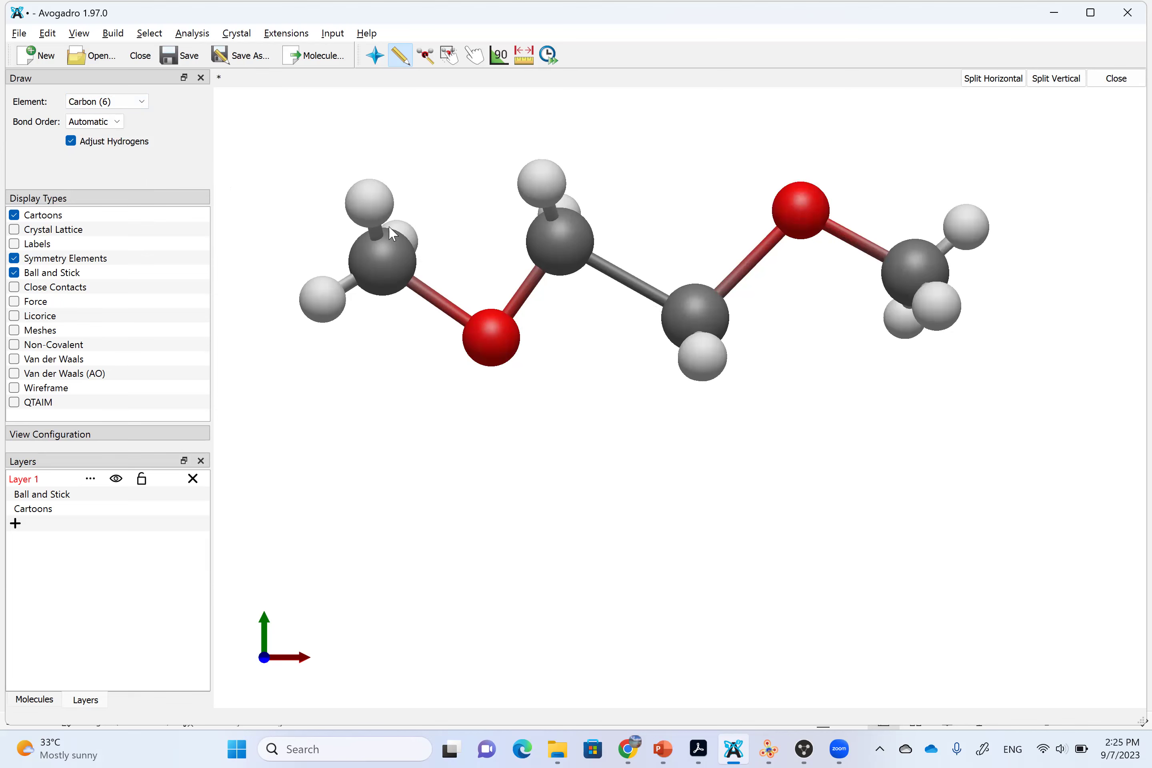
# Adjust the molecule's hydrogens and optimize its geometry with Open Babel.
pyautogui.click(207, 38)
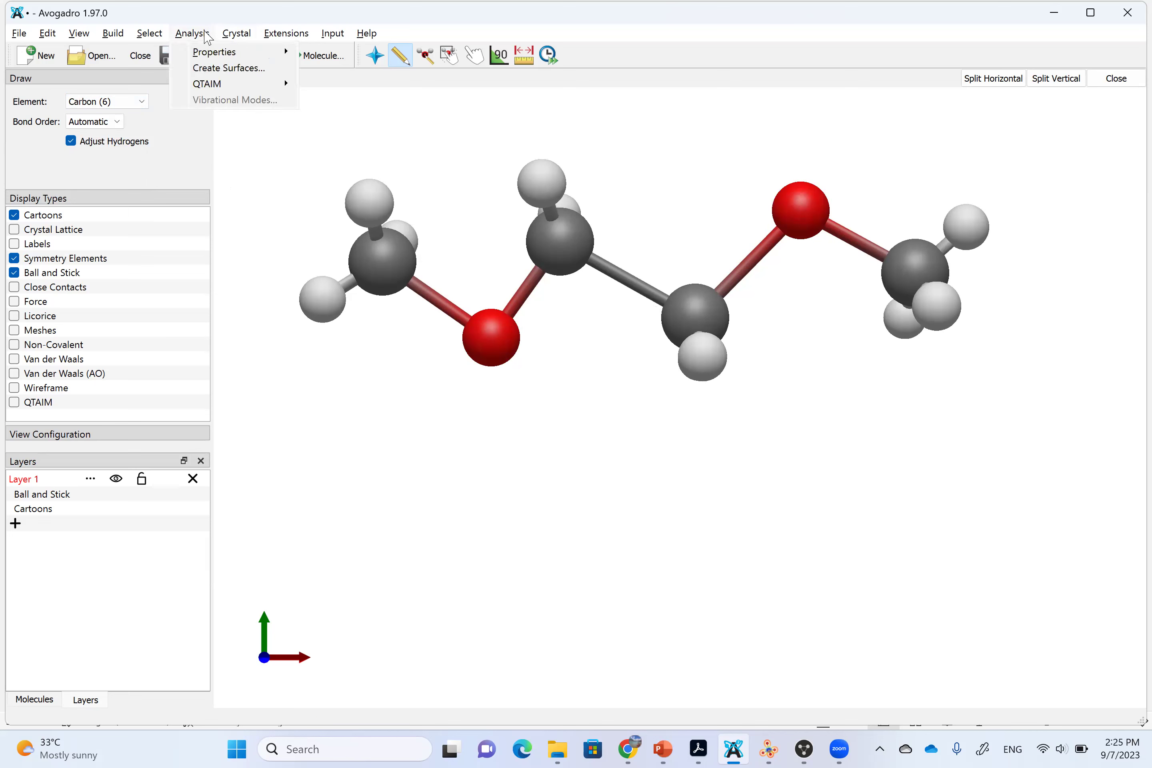
pyautogui.moveTo(116, 37)
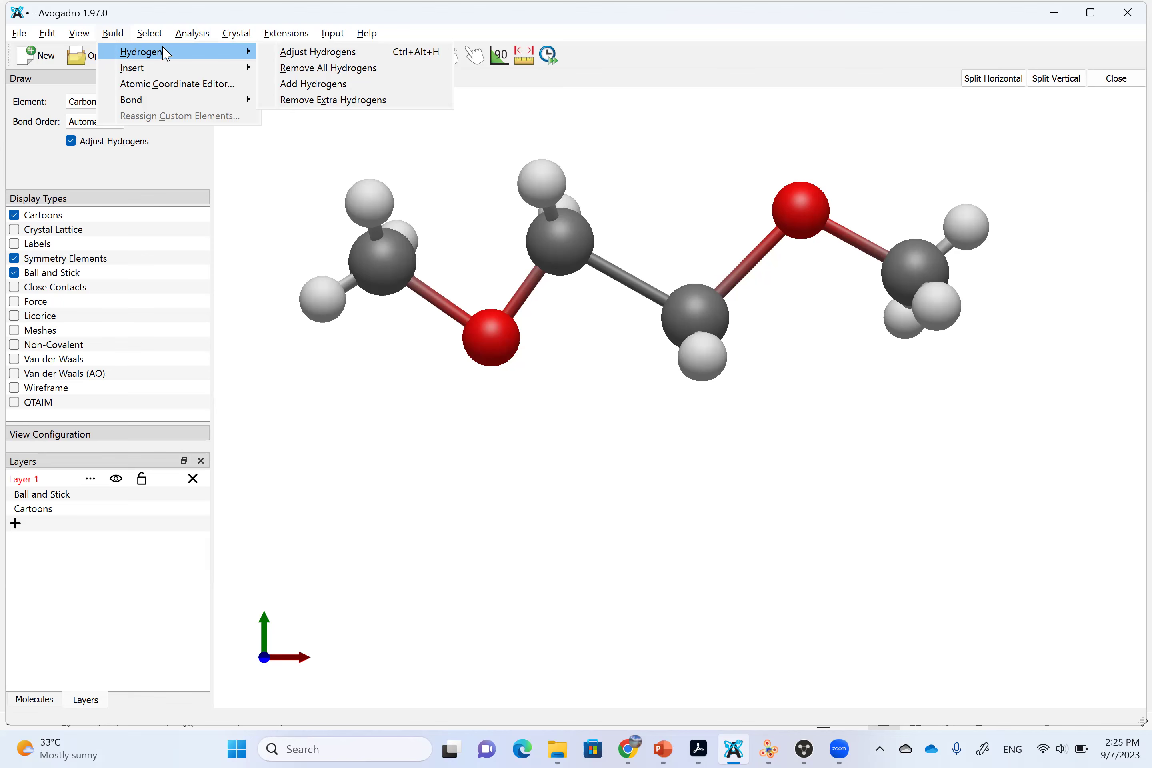
pyautogui.click(281, 57)
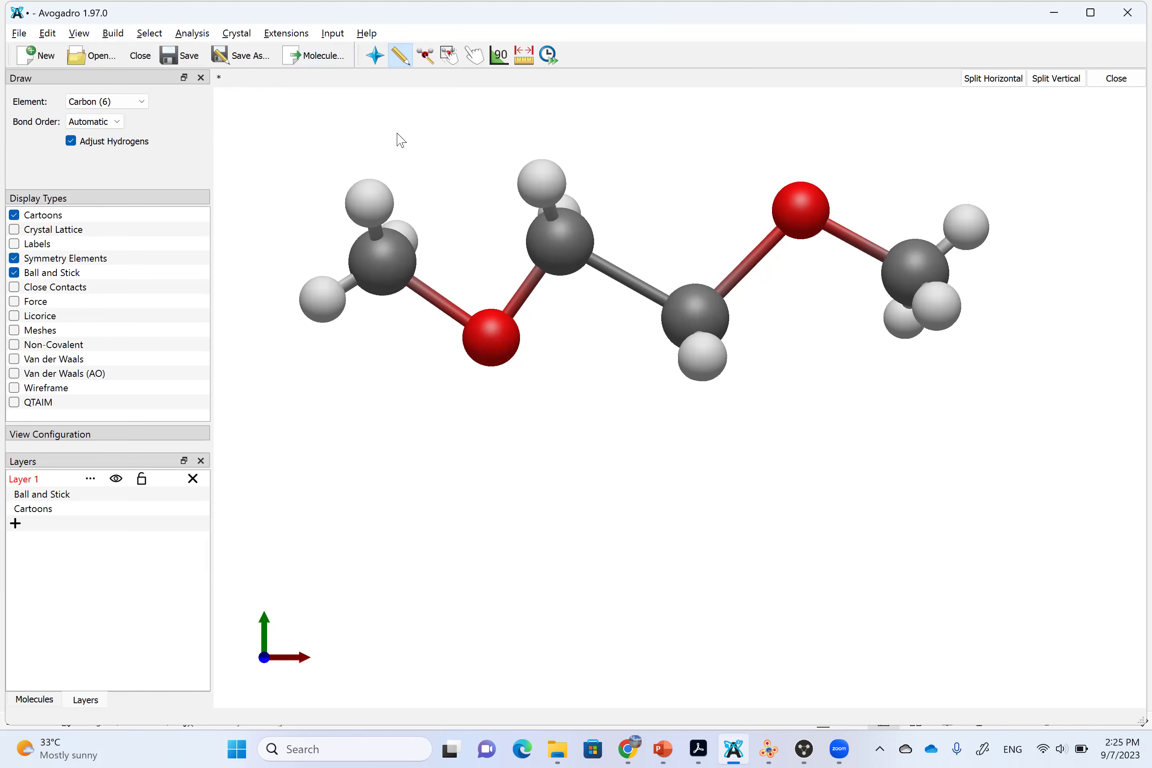
pyautogui.click(288, 34)
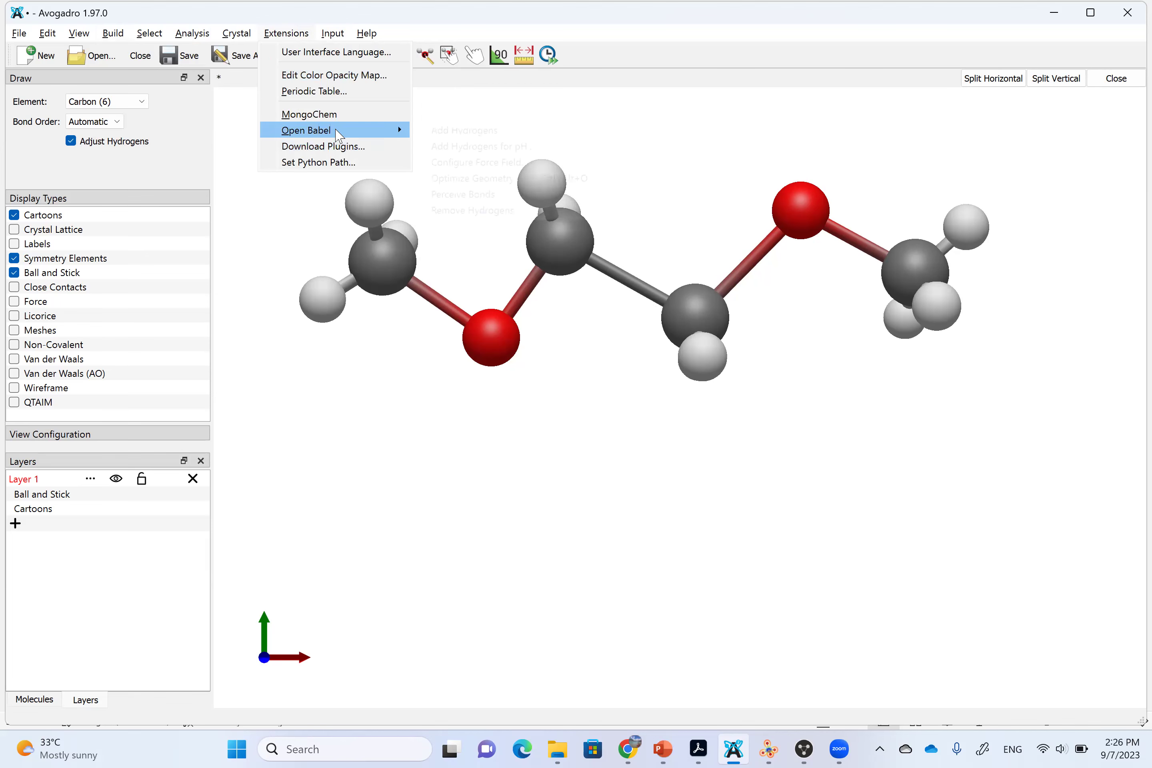
pyautogui.moveTo(338, 134)
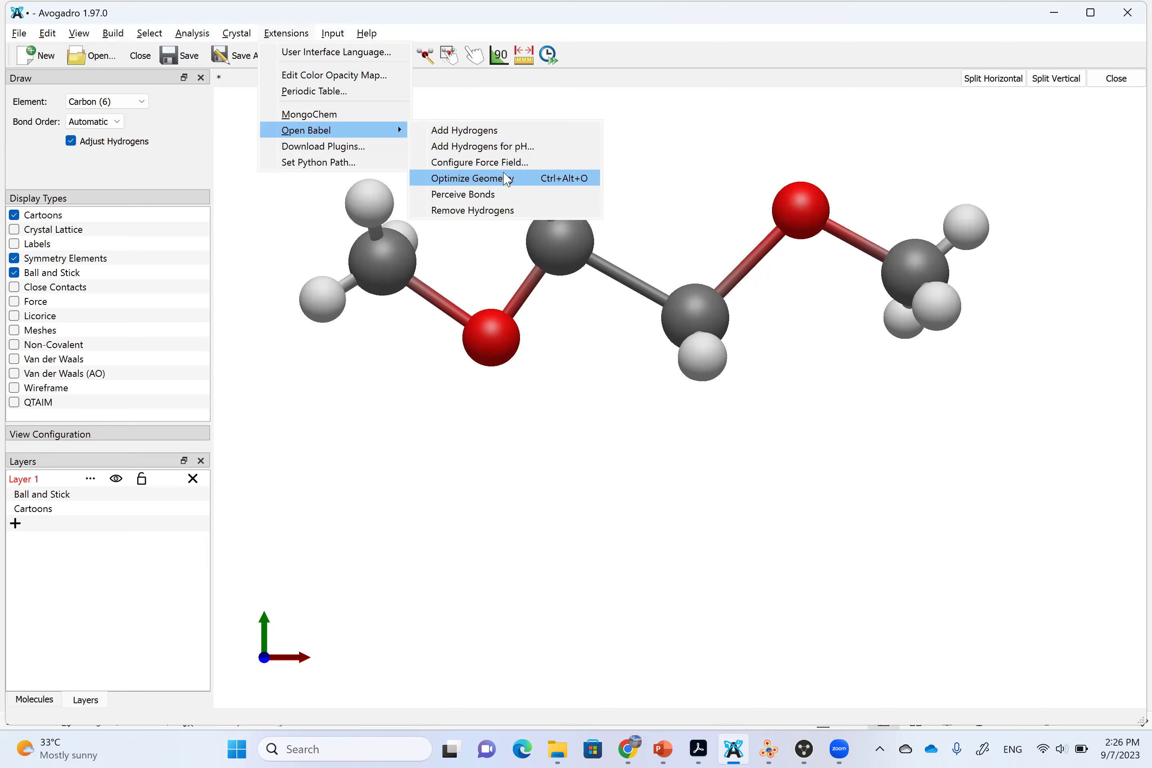
pyautogui.click(531, 185)
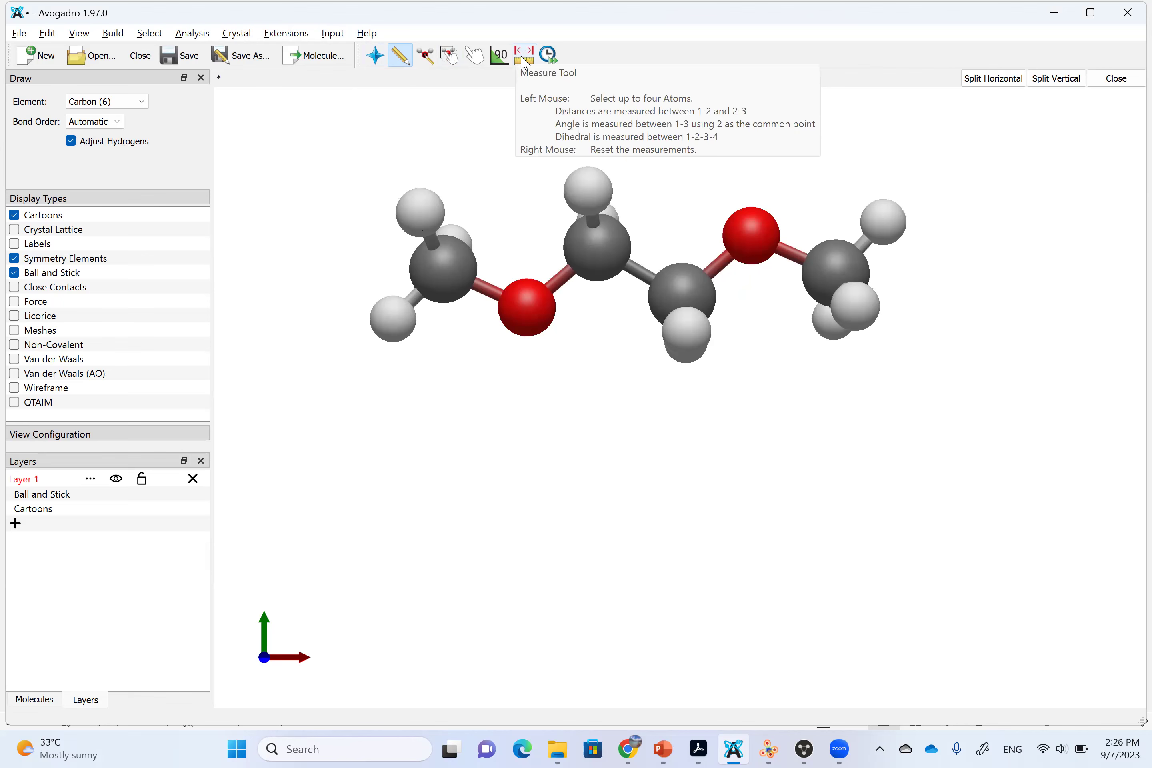
# Measure the bond length between the first terminal carbon and its neighbouring oxygen.
pyautogui.click(523, 59)
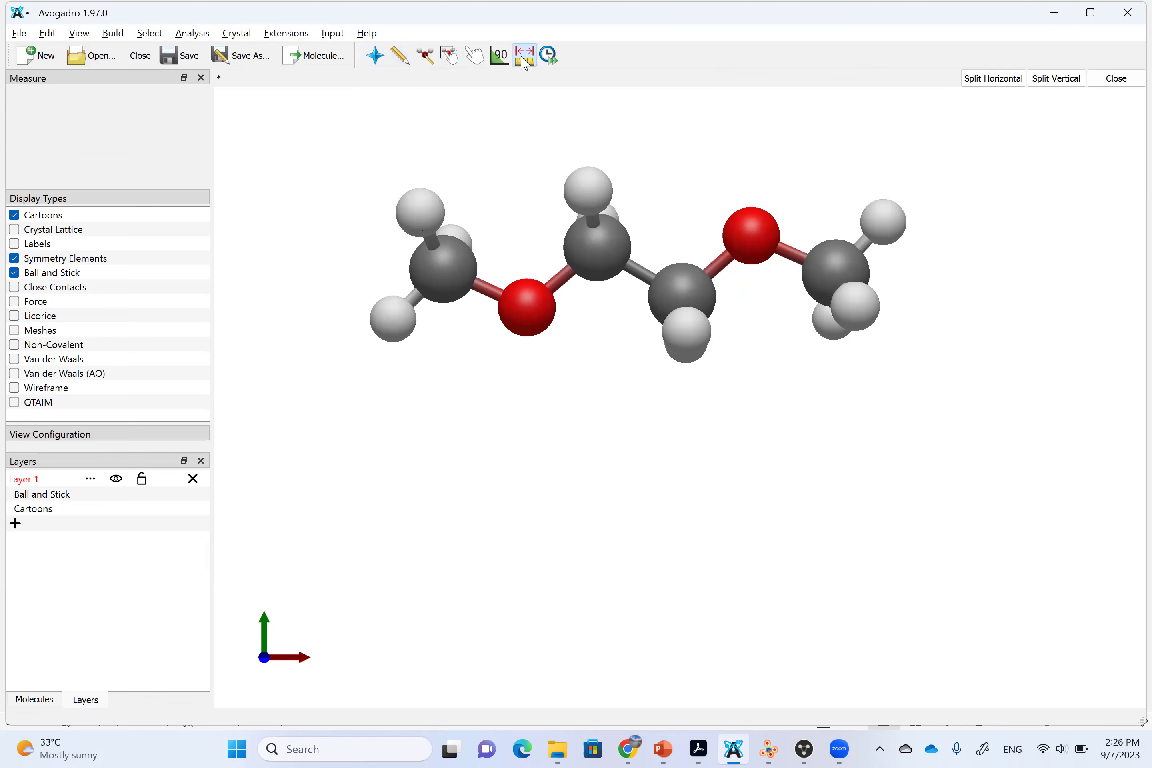
pyautogui.click(446, 272)
pyautogui.click(524, 309)
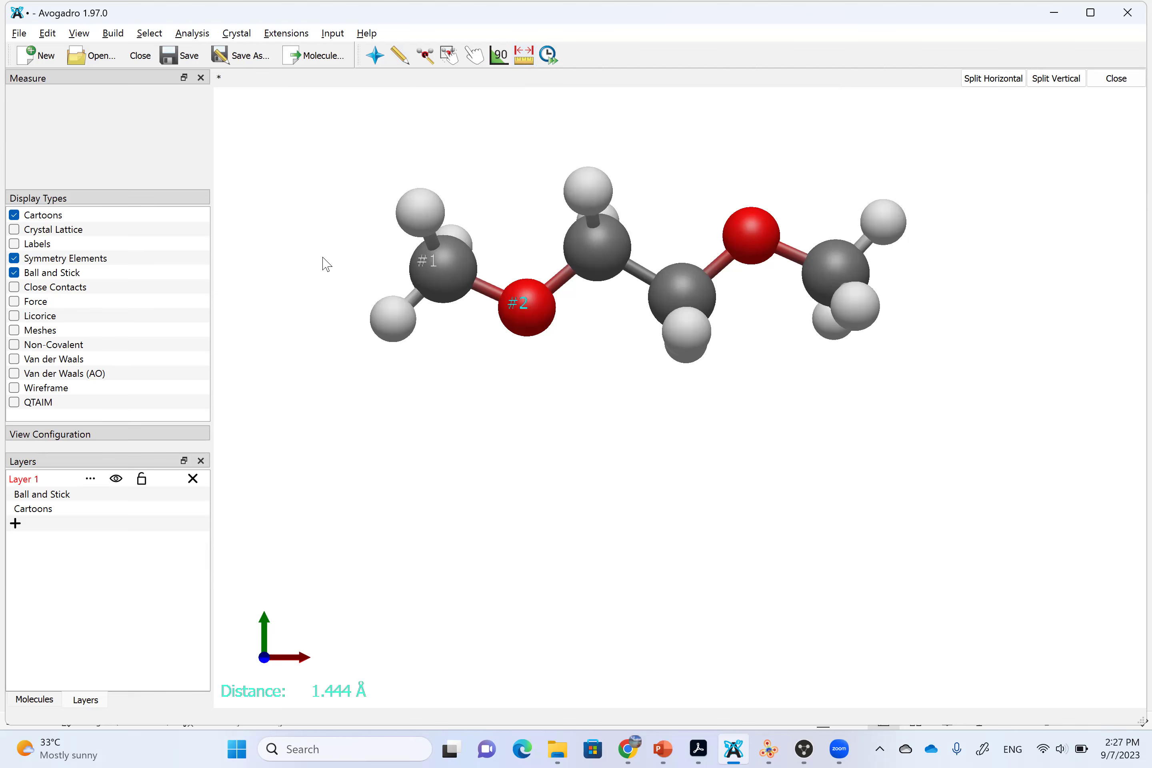
# Export the molecule in Protein Data Bank format, overwriting DME.pdb in the PDFsmallMolecules folder.
pyautogui.click(19, 33)
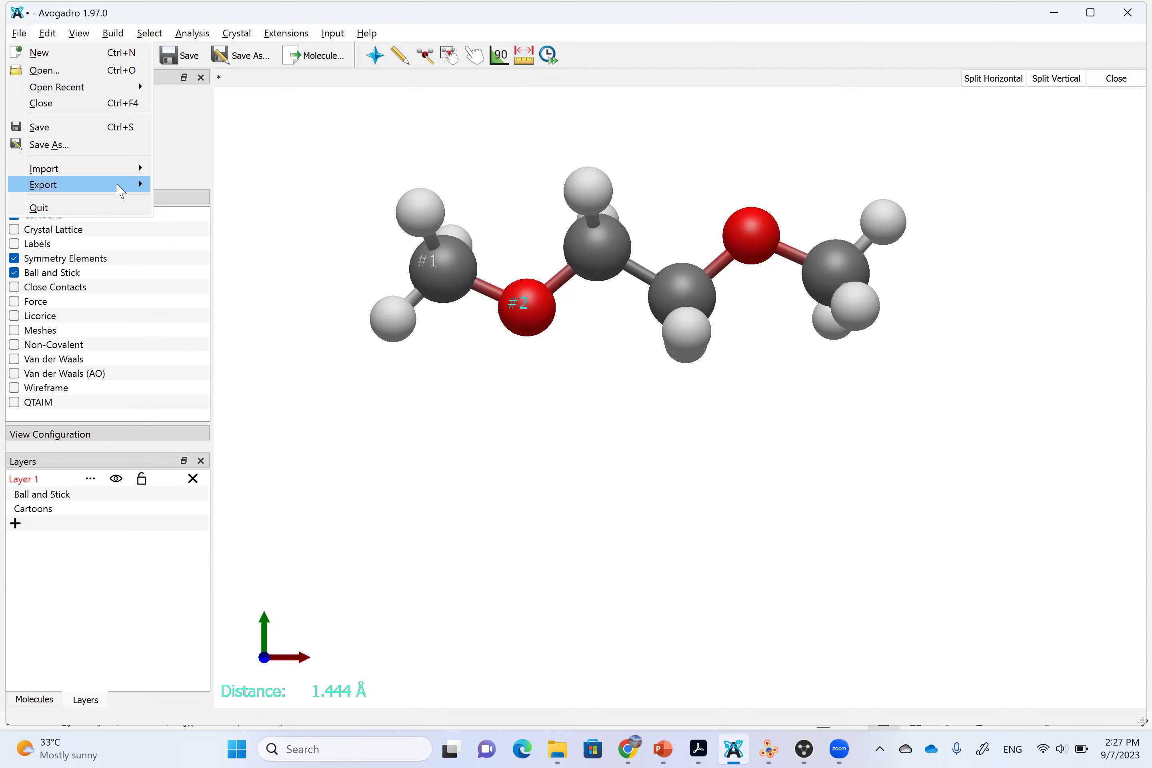
pyautogui.moveTo(120, 191)
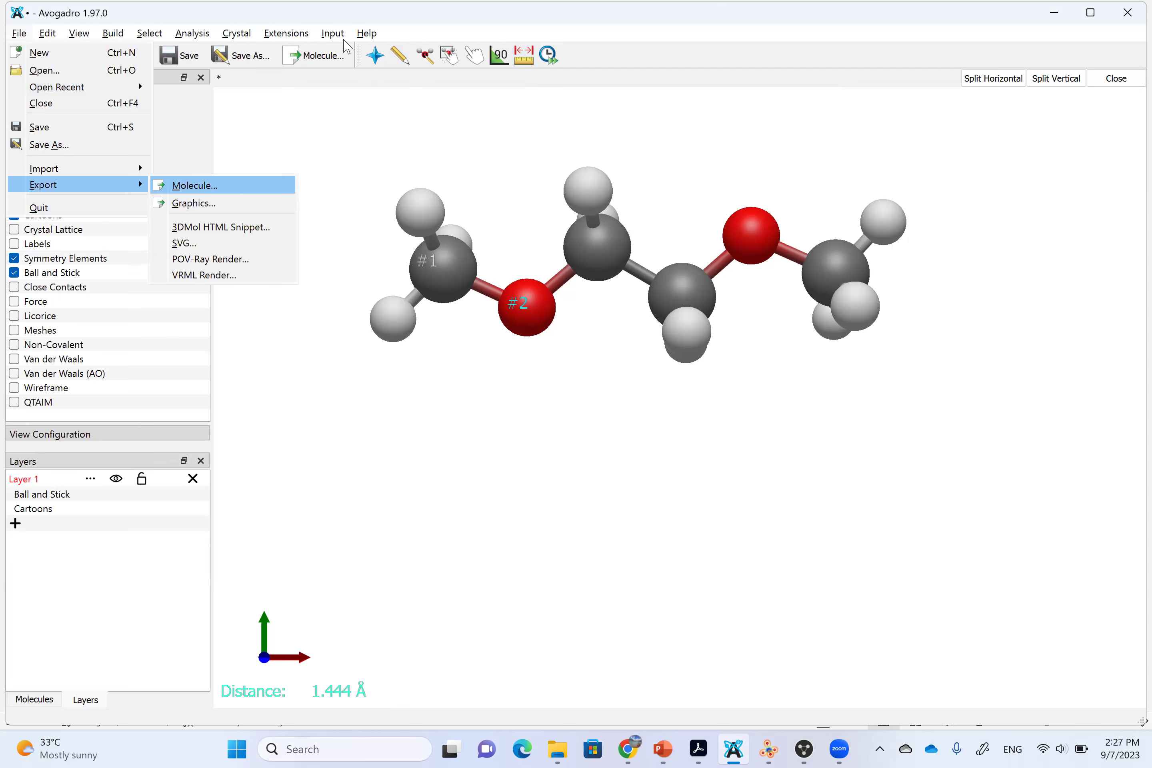
pyautogui.press('Return')
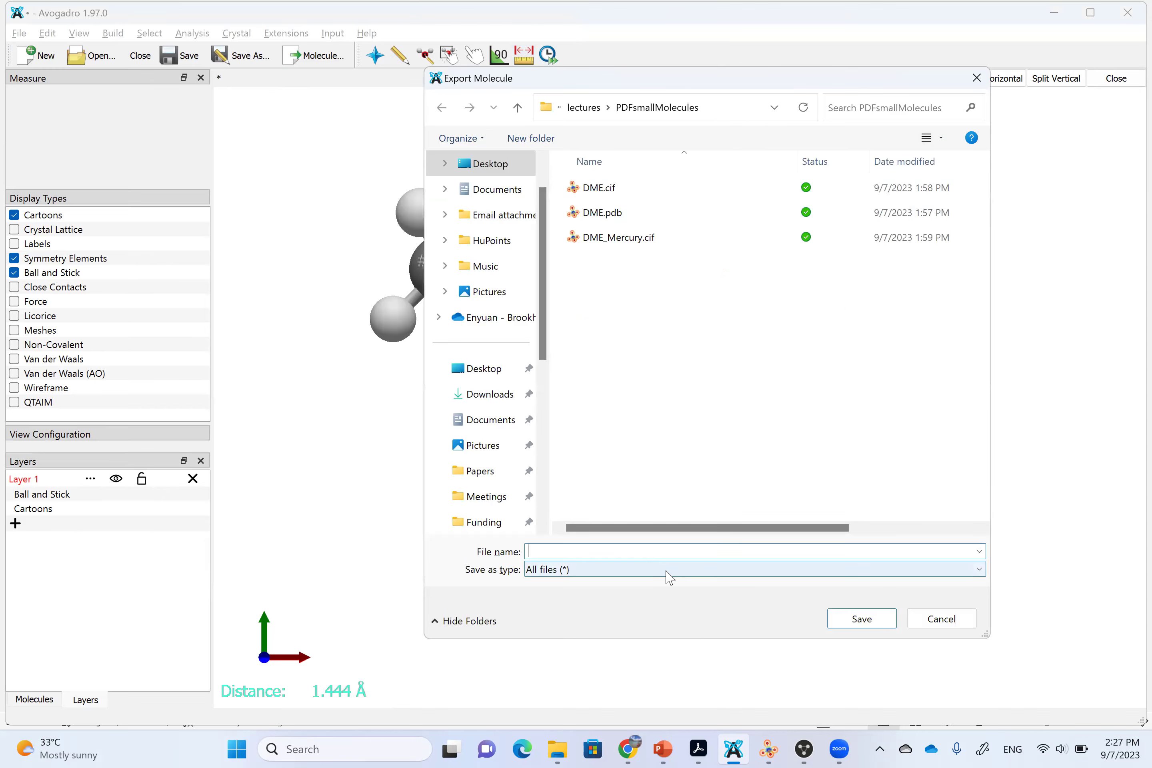
pyautogui.click(642, 575)
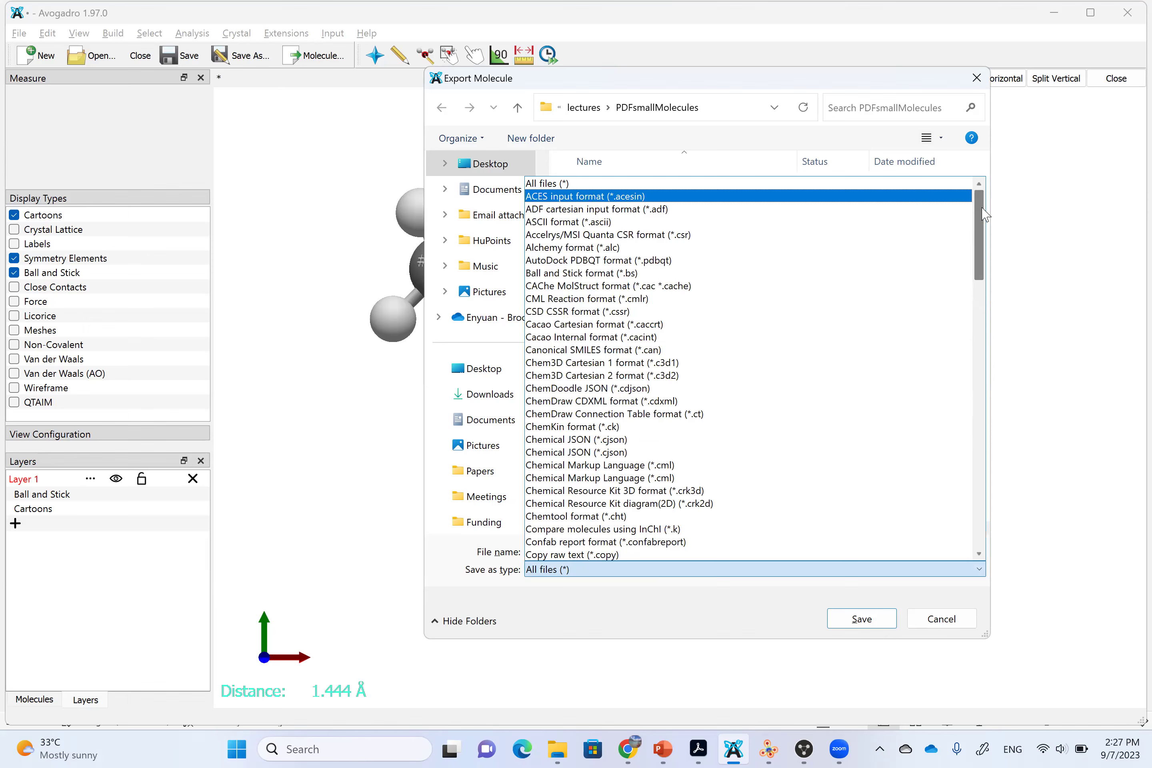
pyautogui.moveTo(983, 214); pyautogui.dragTo(984, 423)
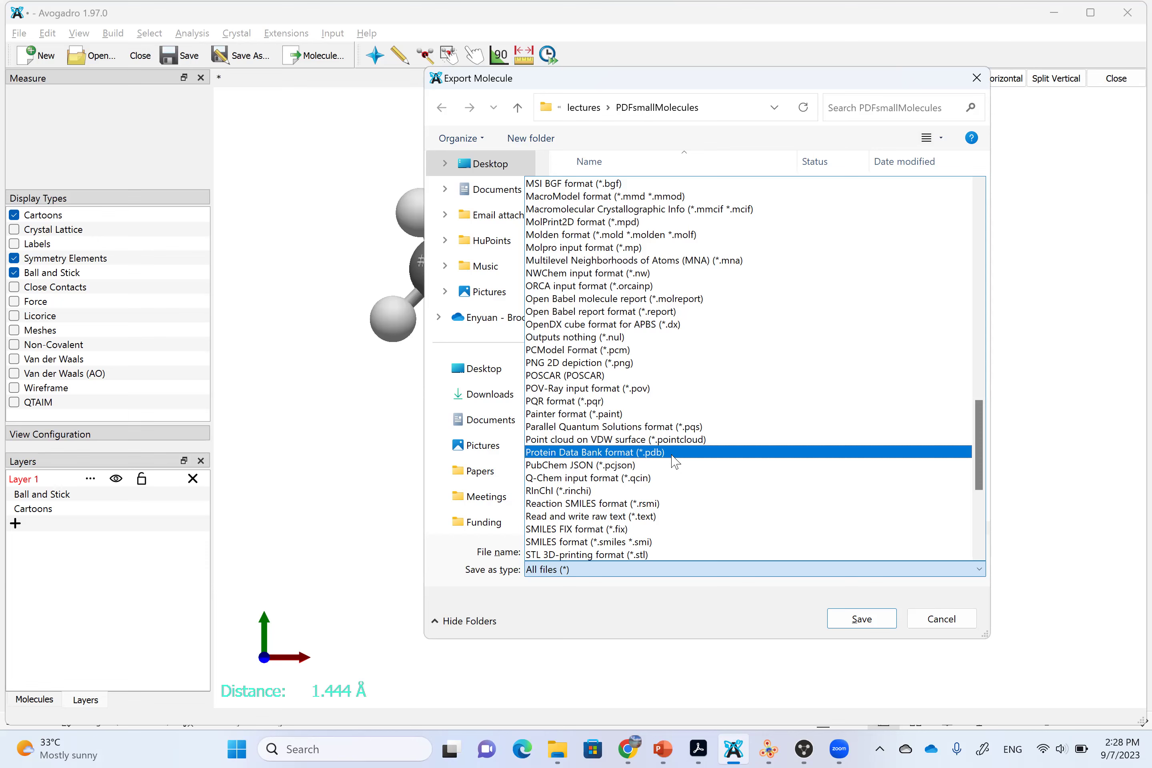
pyautogui.click(671, 455)
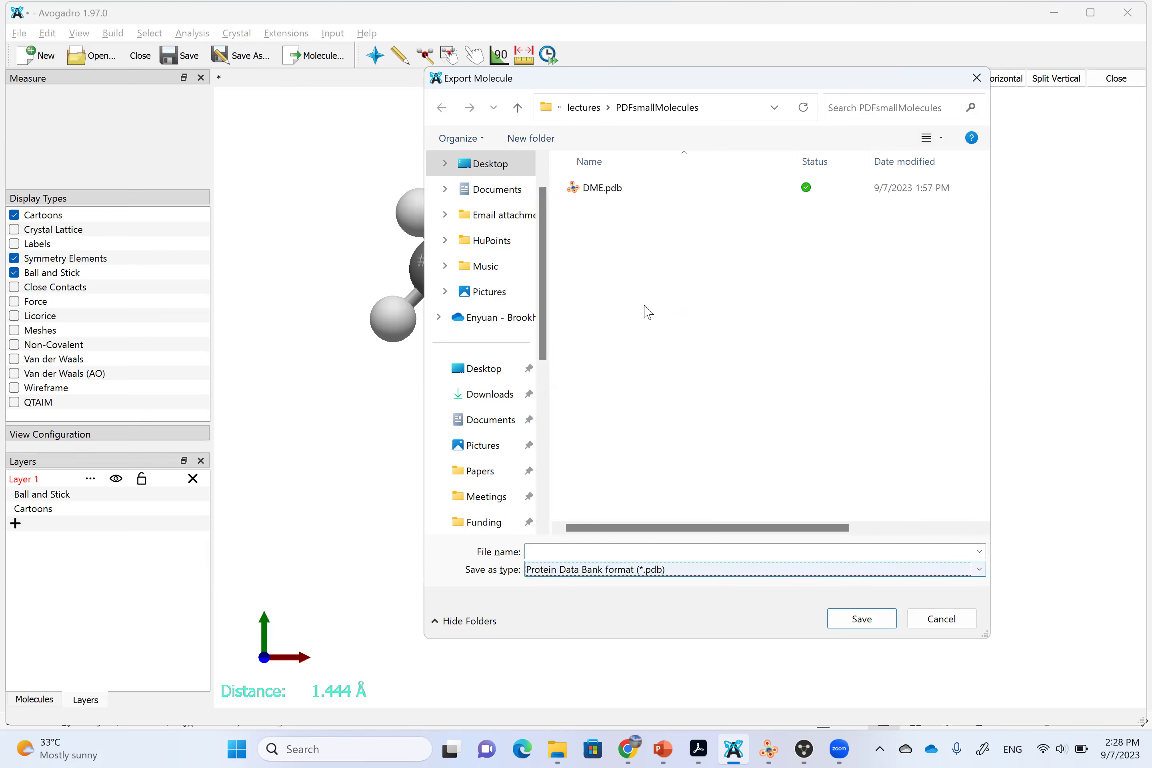
pyautogui.click(620, 190)
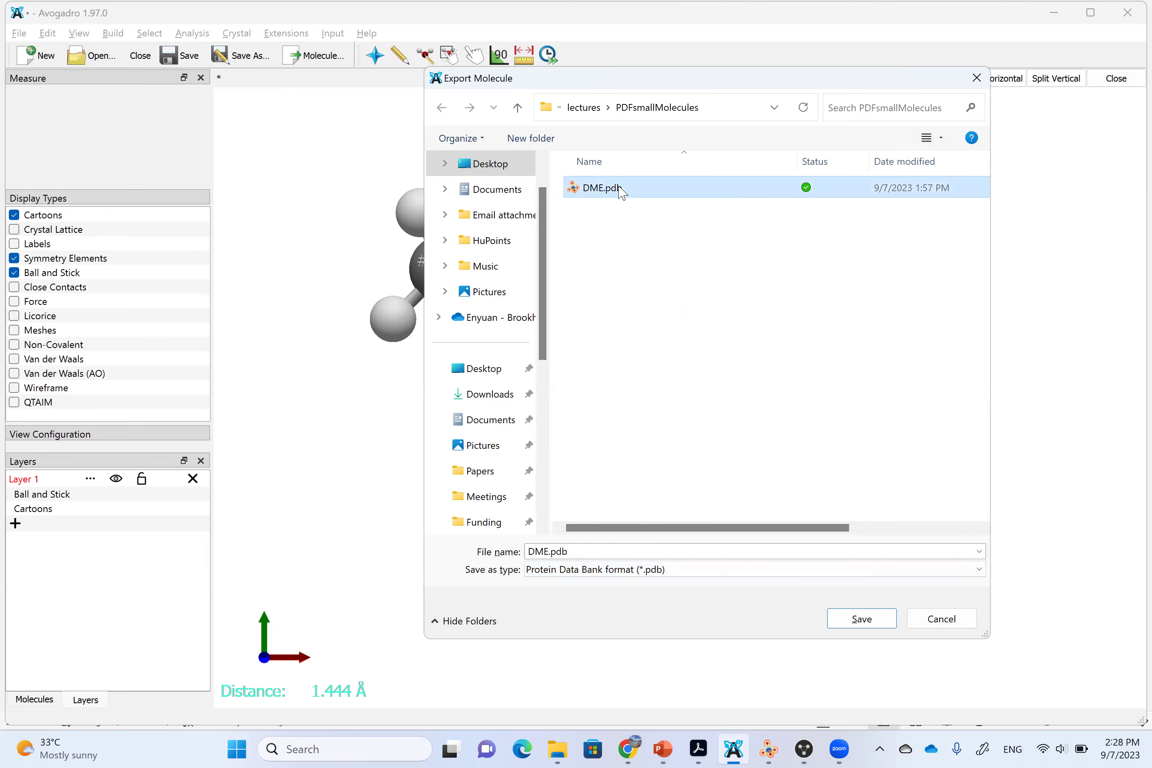
pyautogui.click(861, 619)
pyautogui.click(621, 380)
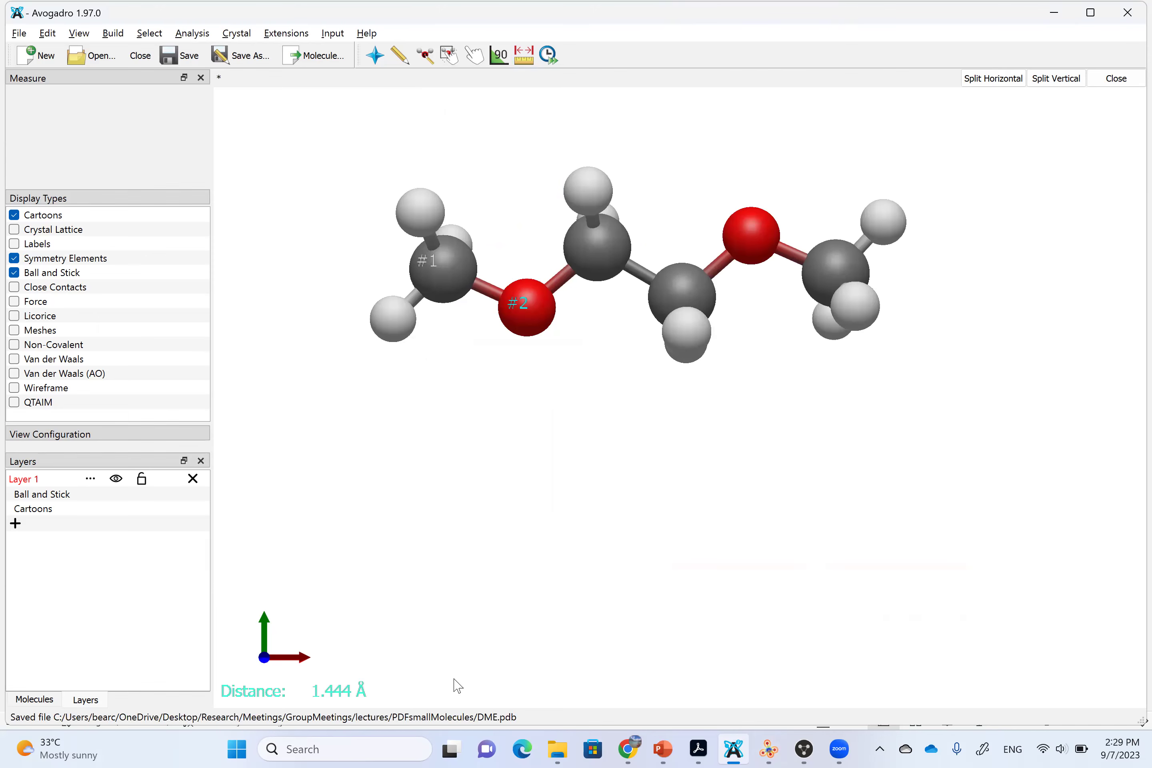
# Close the running VESTA window and launch a fresh session of VESTA.
pyautogui.click(775, 745)
pyautogui.rightClick(776, 749)
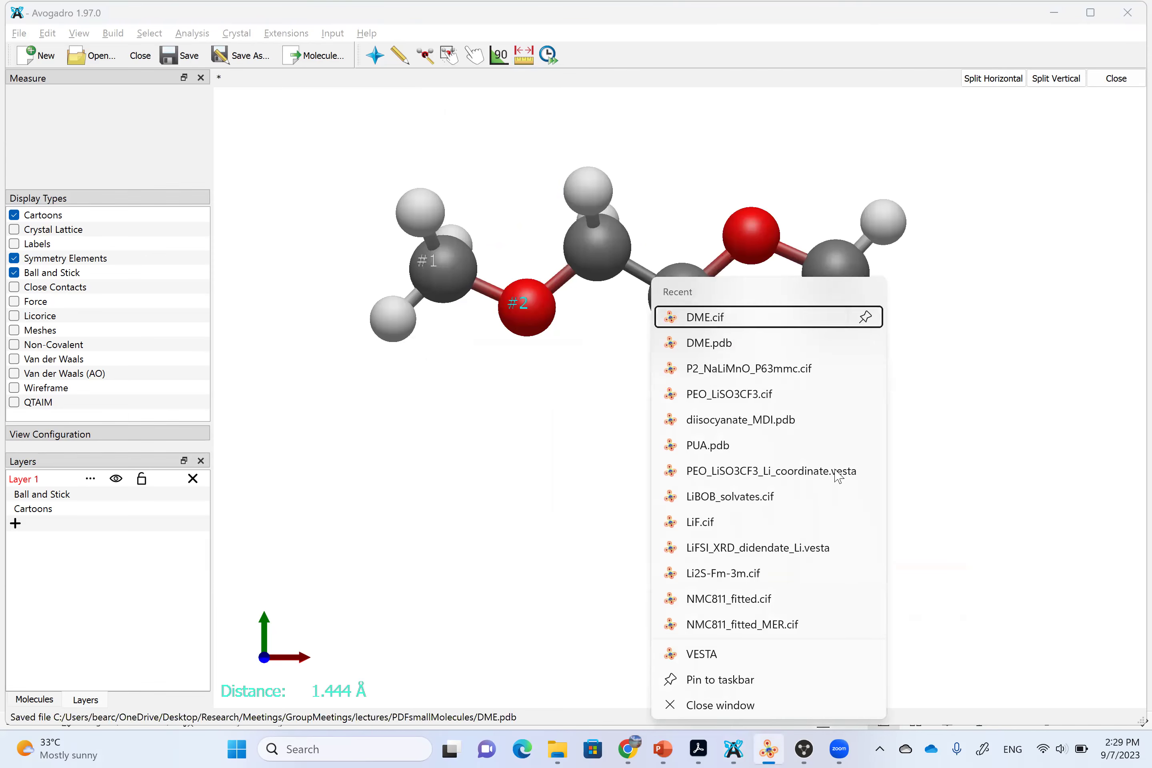
pyautogui.click(720, 706)
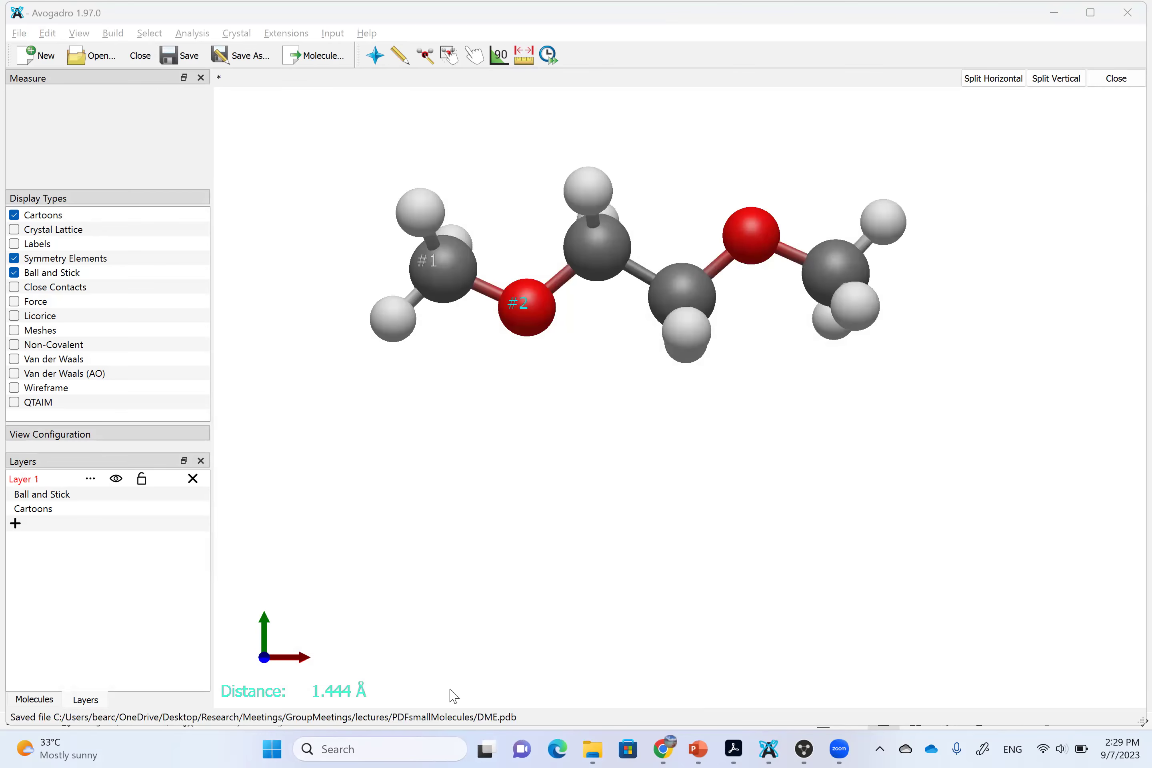
pyautogui.click(418, 749)
pyautogui.write('vesta')
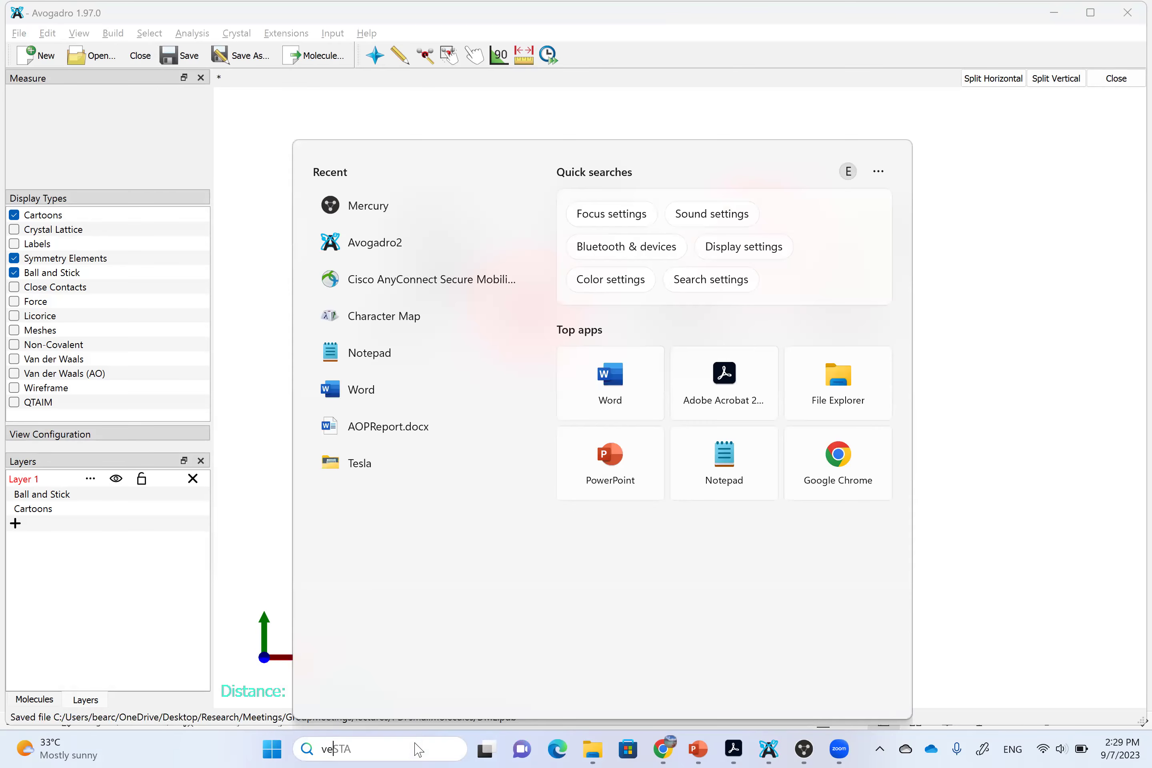
pyautogui.press('Return')
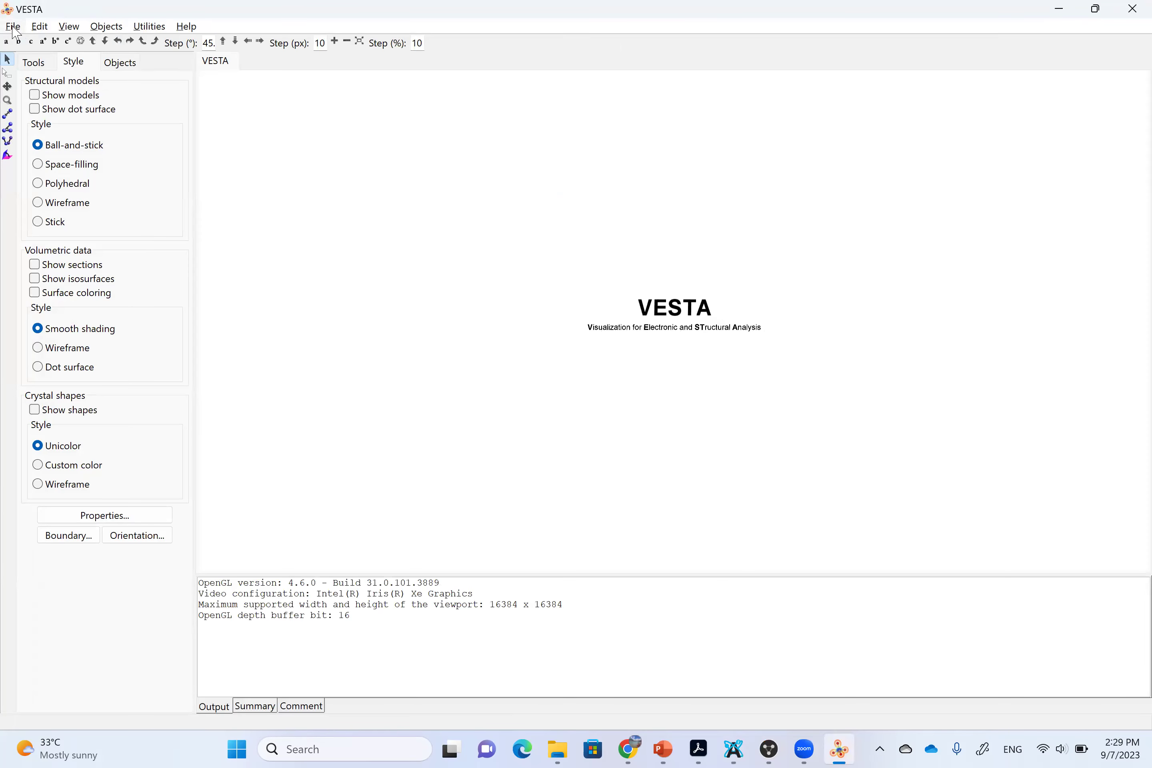
# Open the DME.pdb structure from the PDFsmallMolecules folder.
pyautogui.click(13, 28)
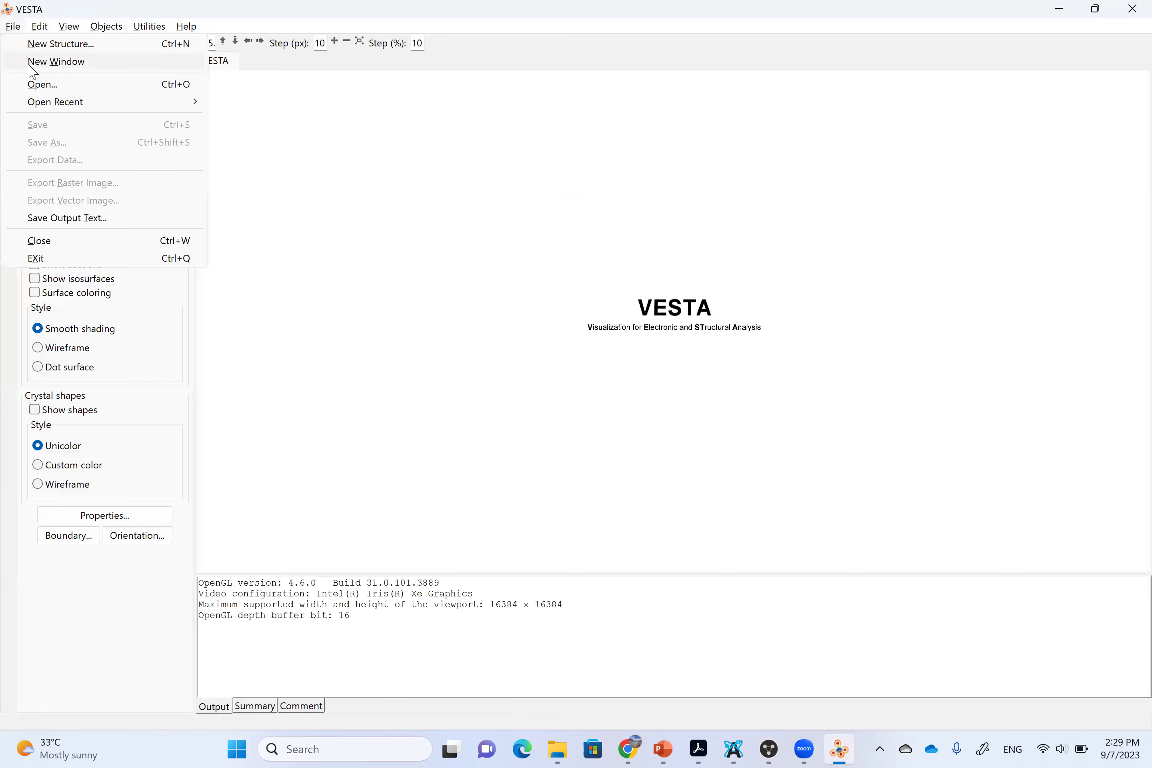
pyautogui.click(78, 87)
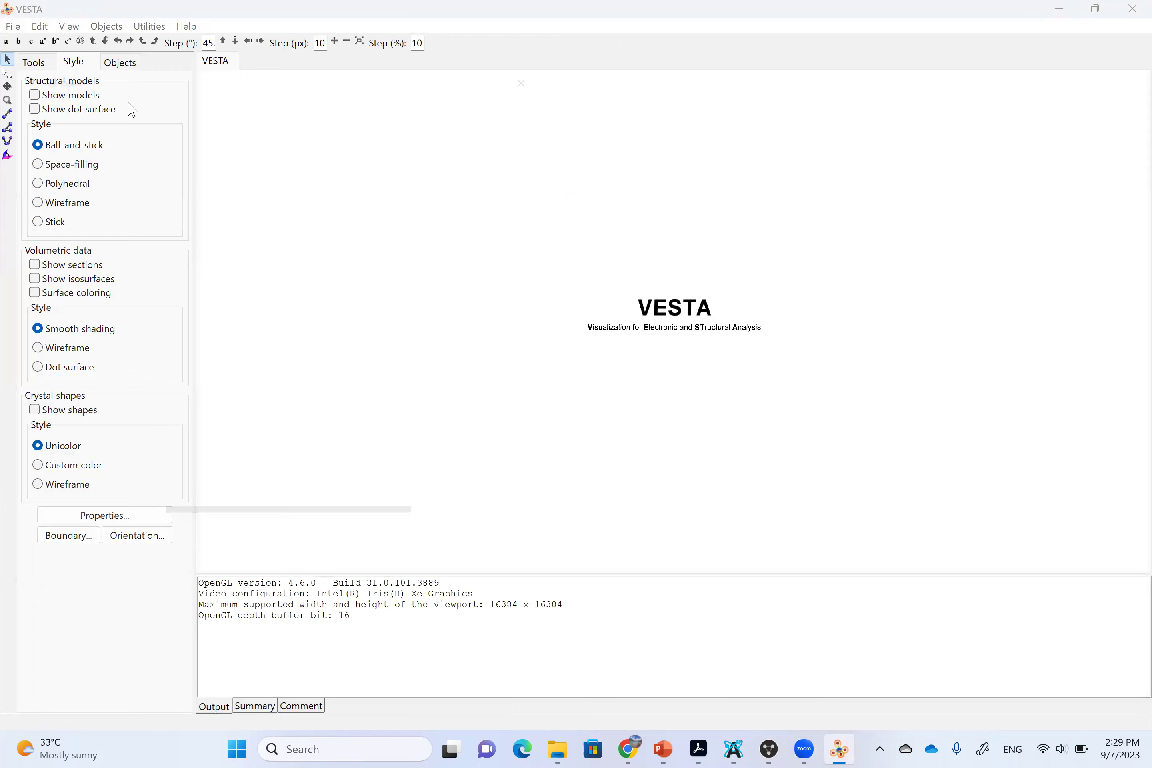
pyautogui.moveTo(350, 50); pyautogui.dragTo(741, 100)
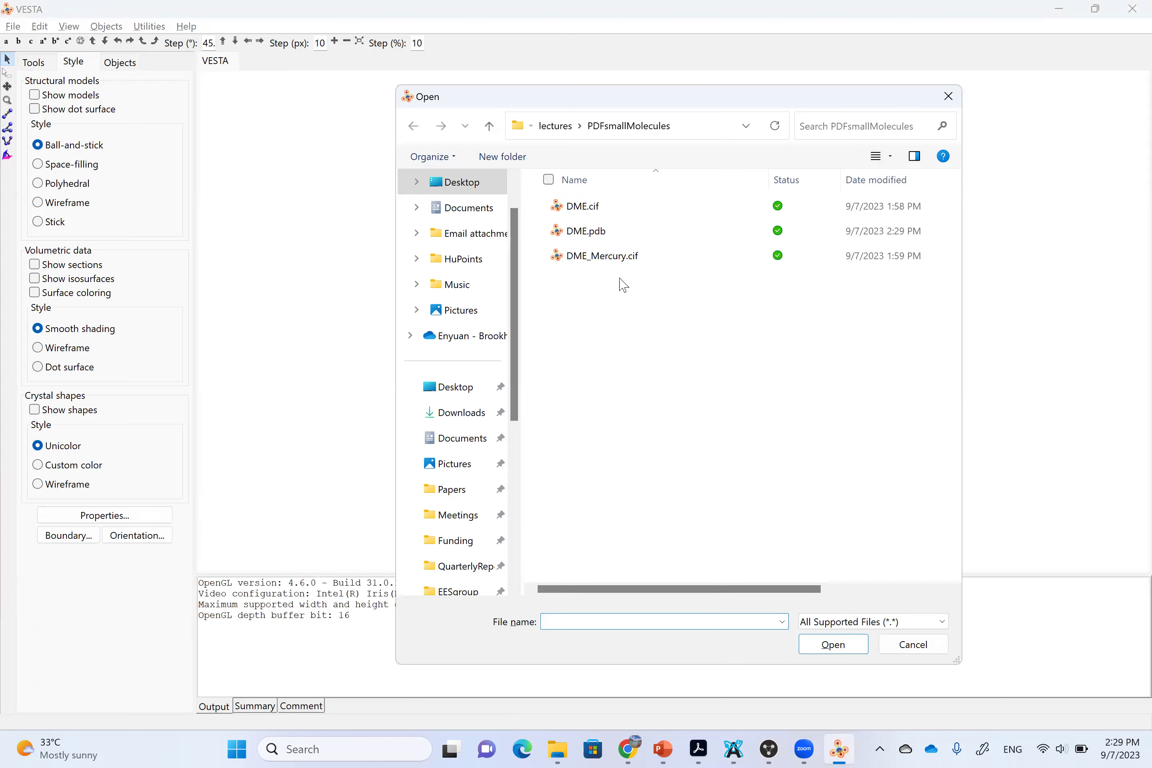
pyautogui.click(634, 234)
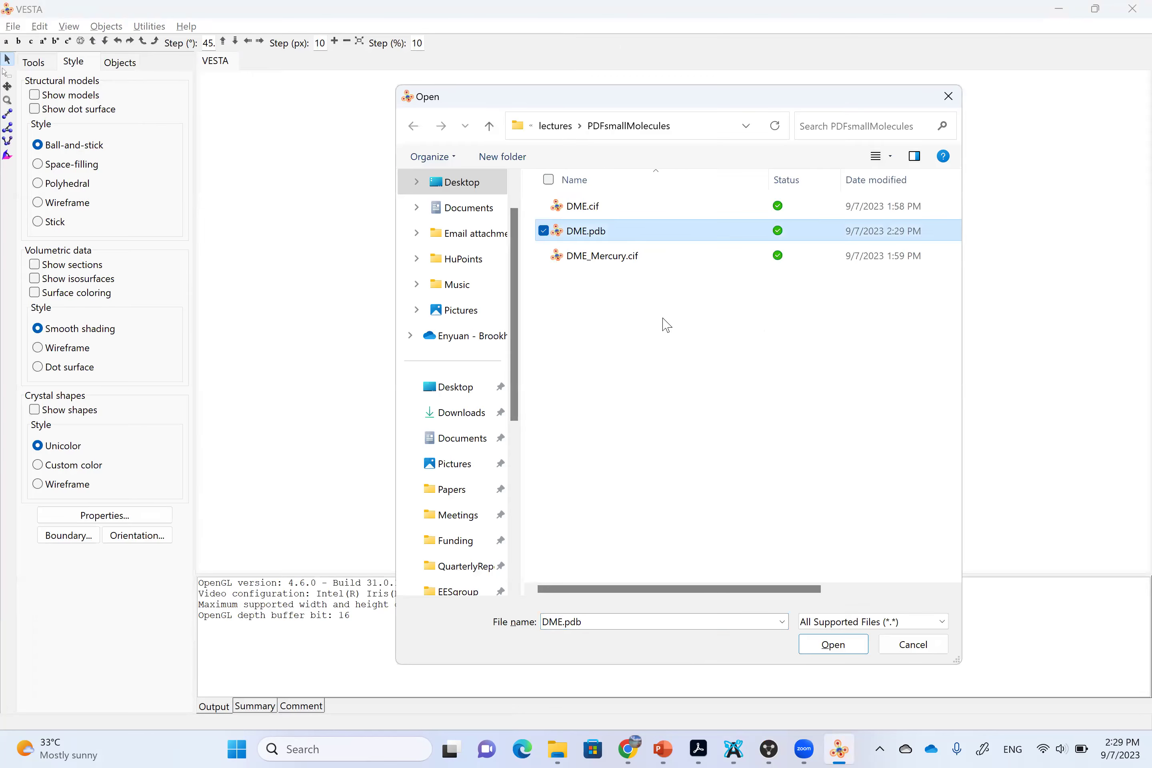
pyautogui.click(849, 651)
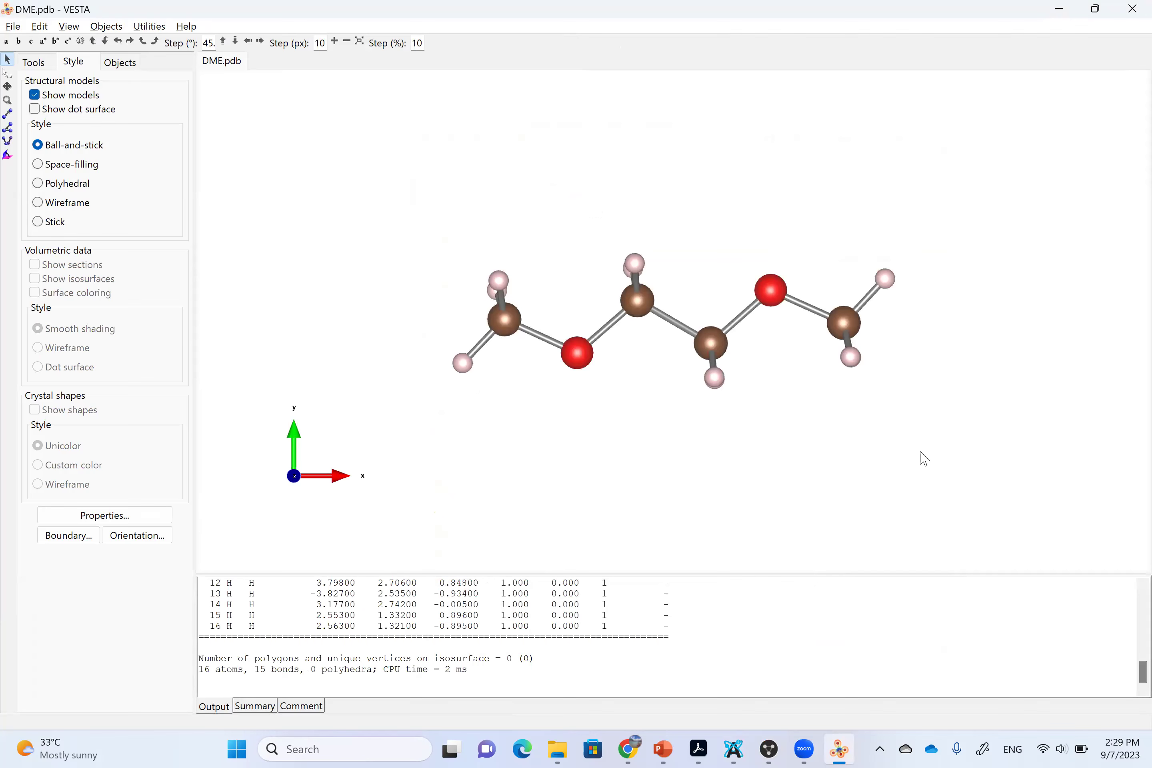
# Measure the C-O-C bond angle between the inner carbon, its neighbouring oxygen and the terminal carbon bonded to that oxygen.
pyautogui.moveTo(979, 429); pyautogui.dragTo(917, 449)
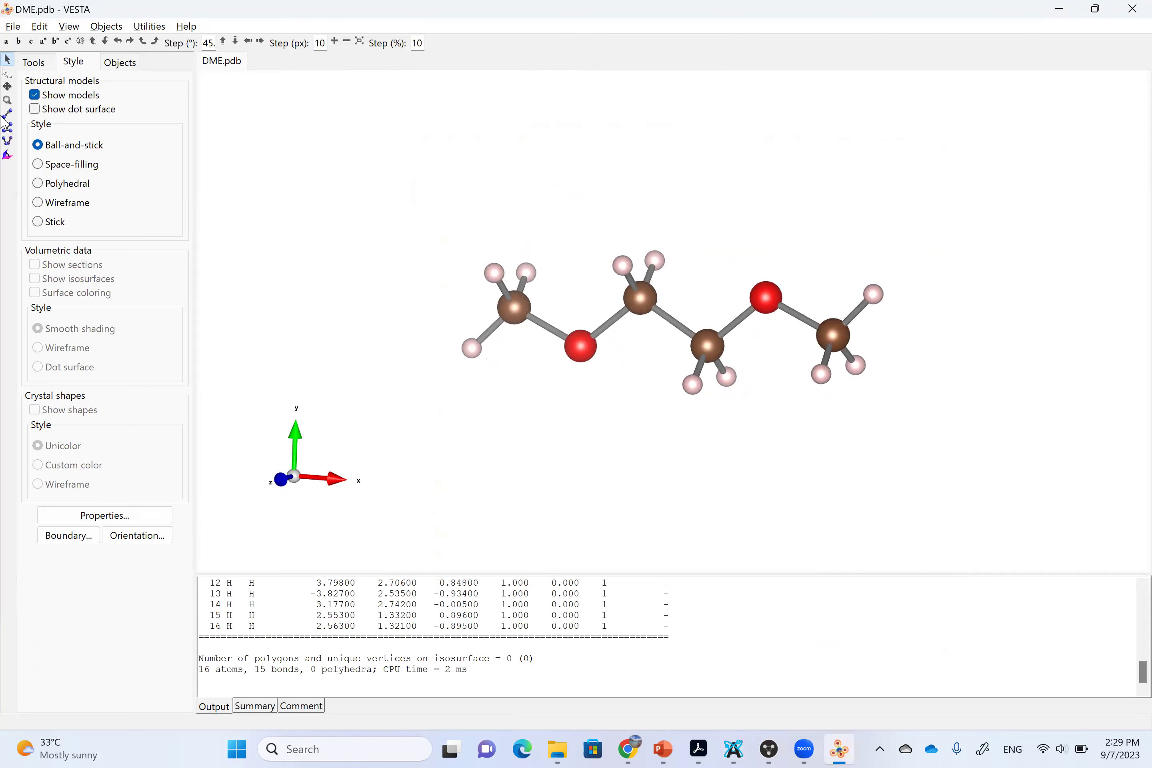
pyautogui.click(8, 127)
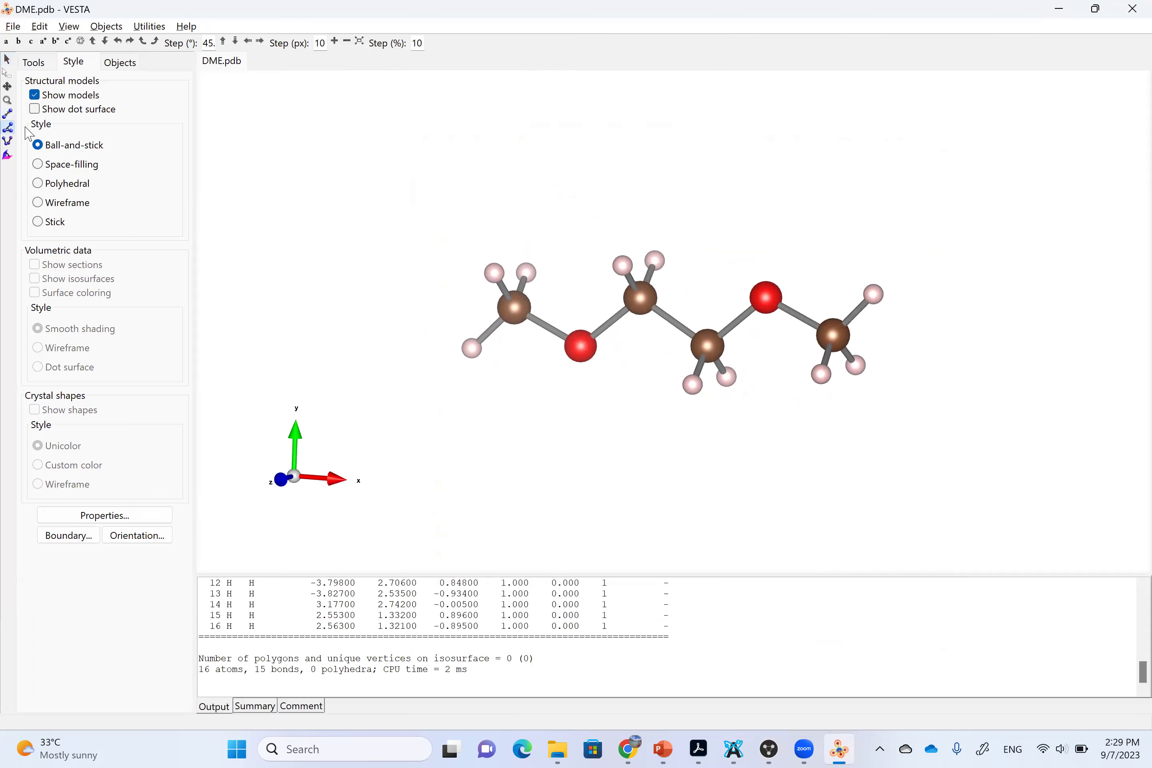
pyautogui.click(710, 346)
pyautogui.click(768, 298)
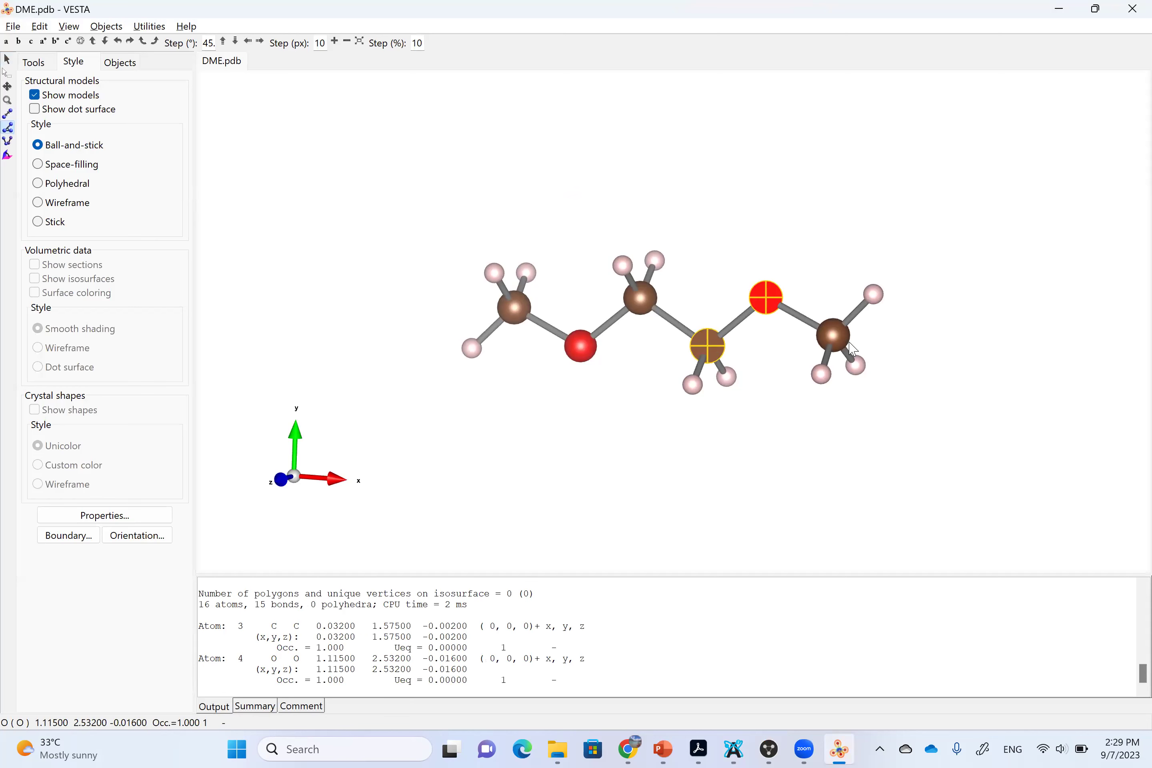
pyautogui.click(837, 334)
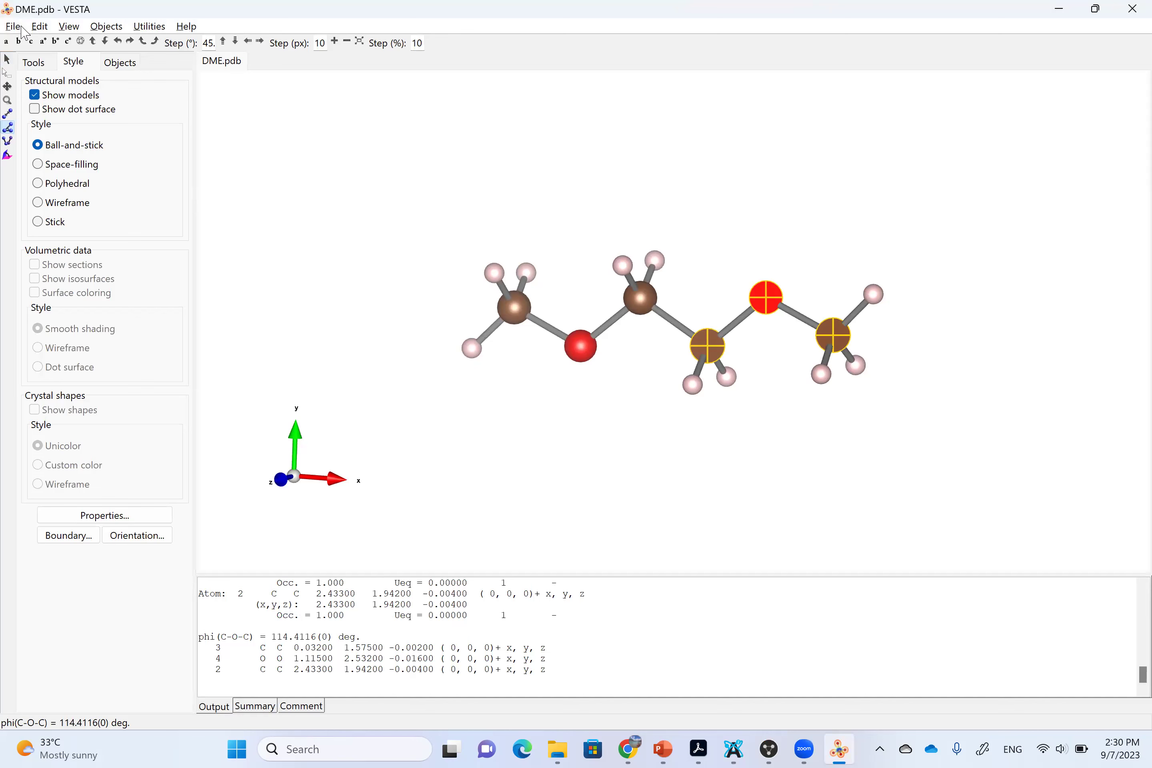
# Export the structure data as a CIF file, overwriting DME.cif in the PDFsmallMolecules folder.
pyautogui.click(15, 26)
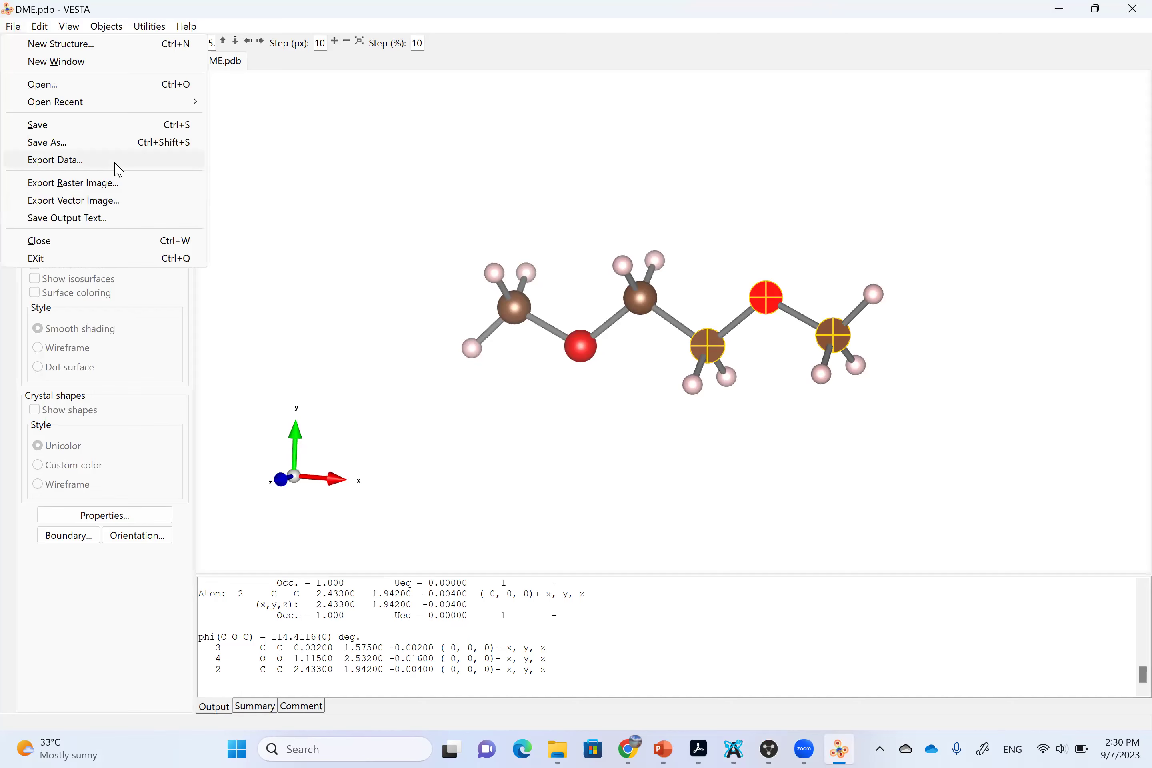
pyautogui.click(115, 160)
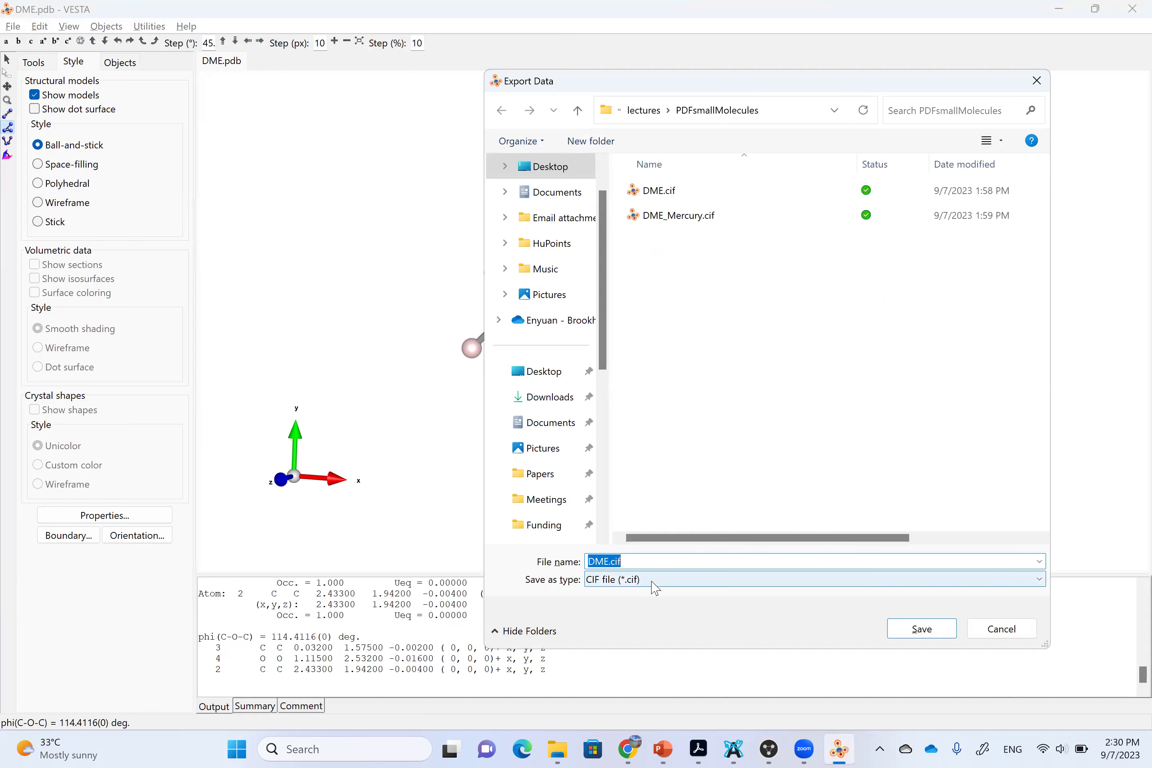
pyautogui.click(655, 588)
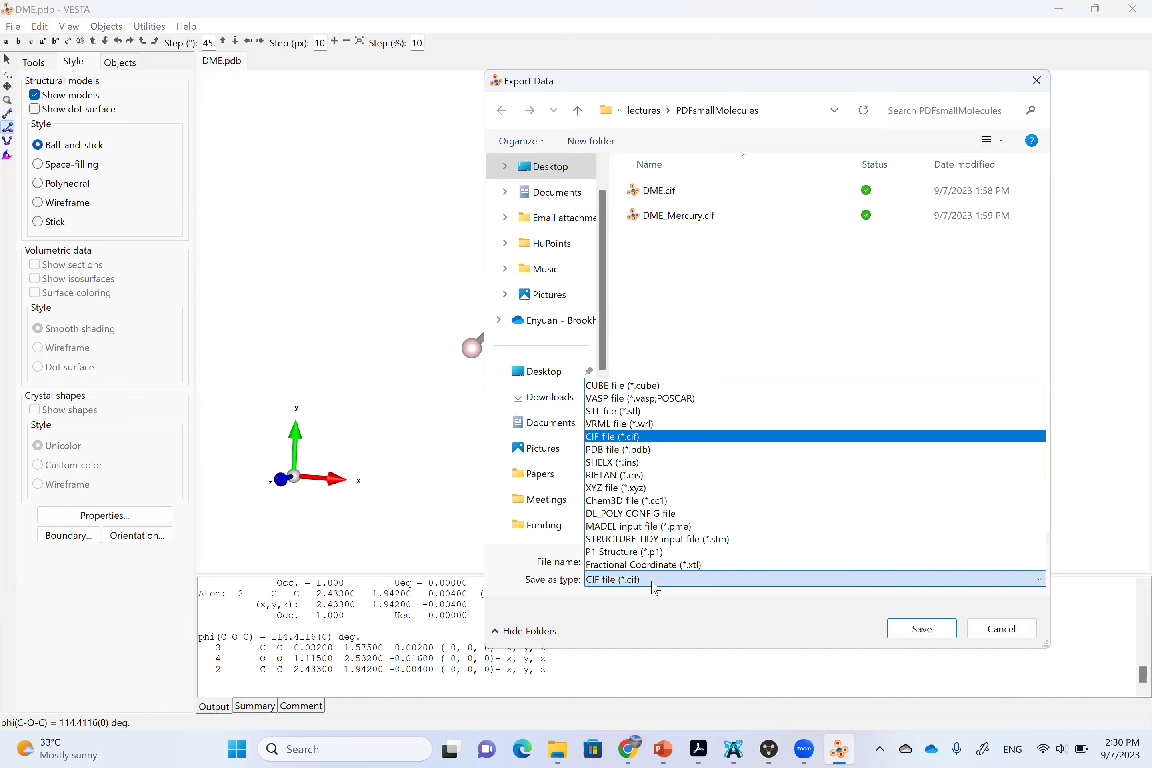
pyautogui.click(644, 441)
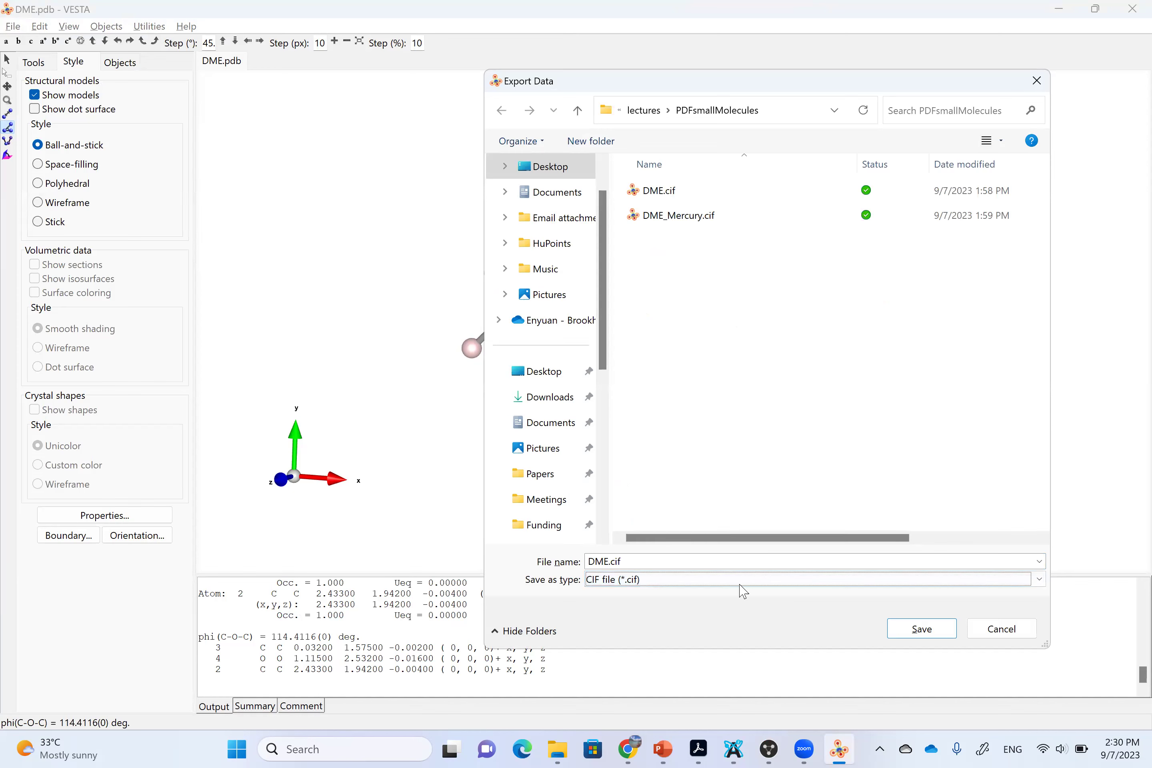
pyautogui.click(919, 627)
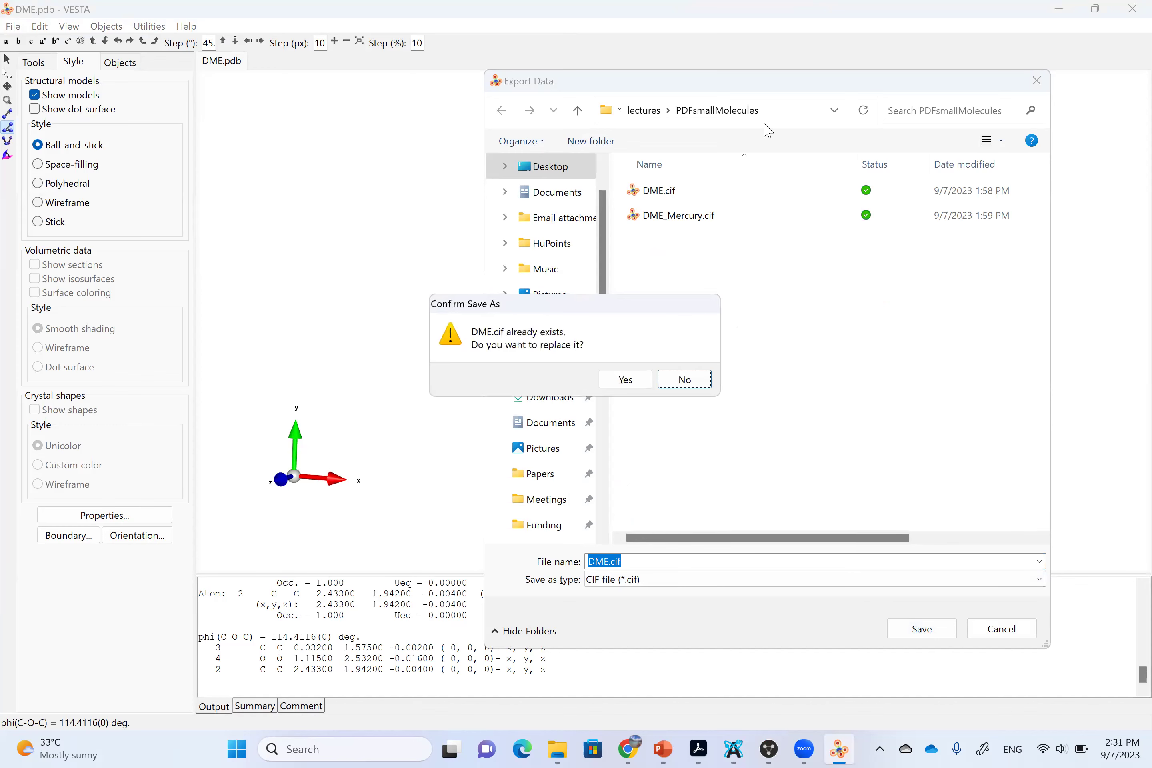
pyautogui.click(626, 379)
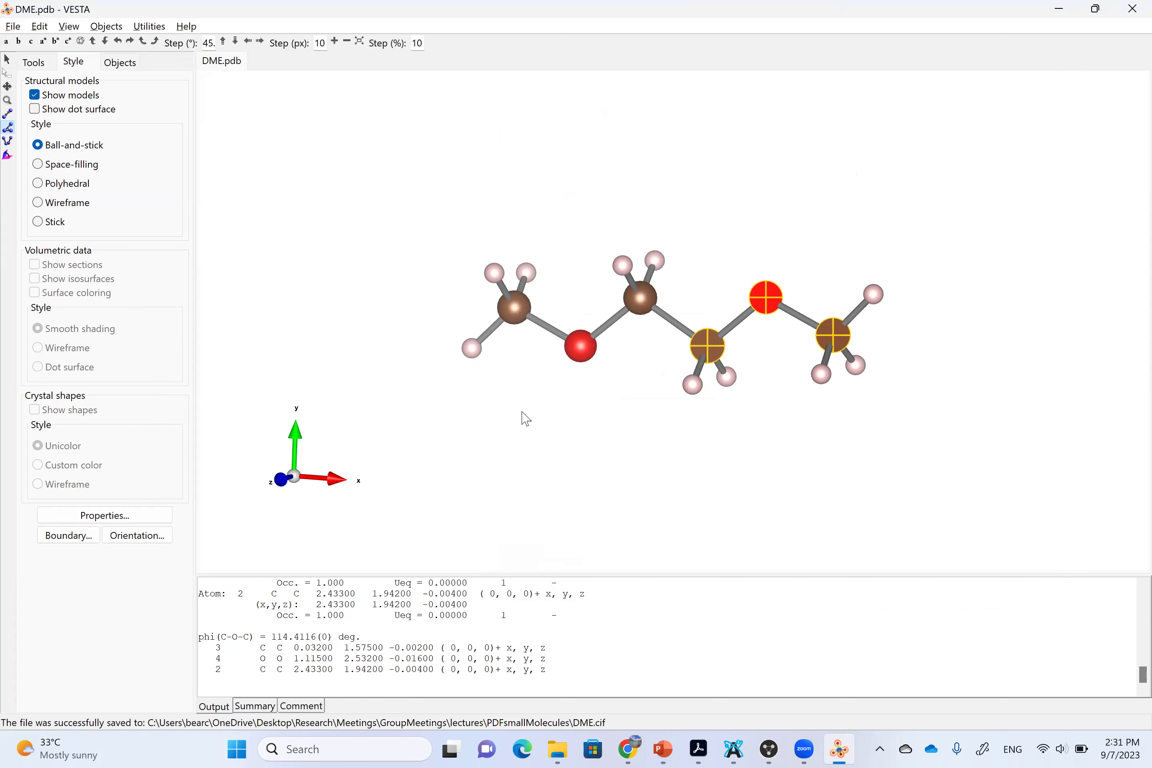
# Clear the atom selection in the model, and launch PDFgui through the system search.
pyautogui.press('s')
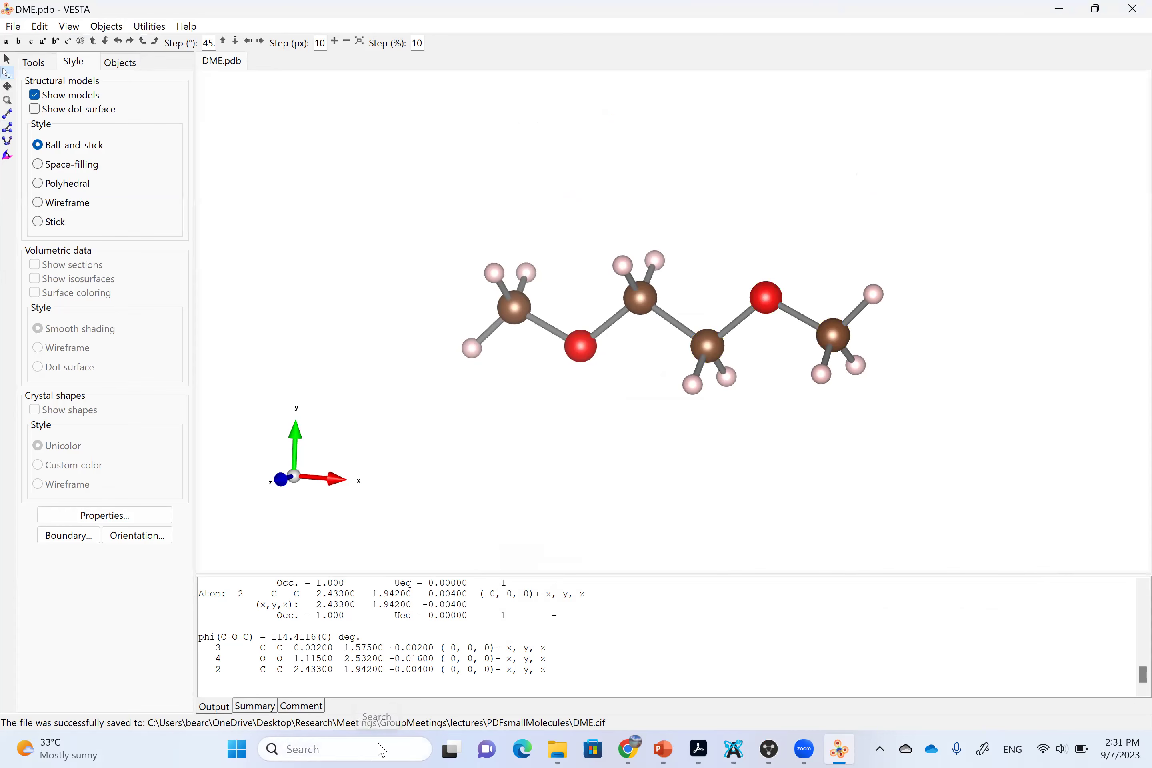
pyautogui.click(381, 749)
pyautogui.write('Pd')
pyautogui.write('d')
pyautogui.press('BackSpace')
pyautogui.write('fg')
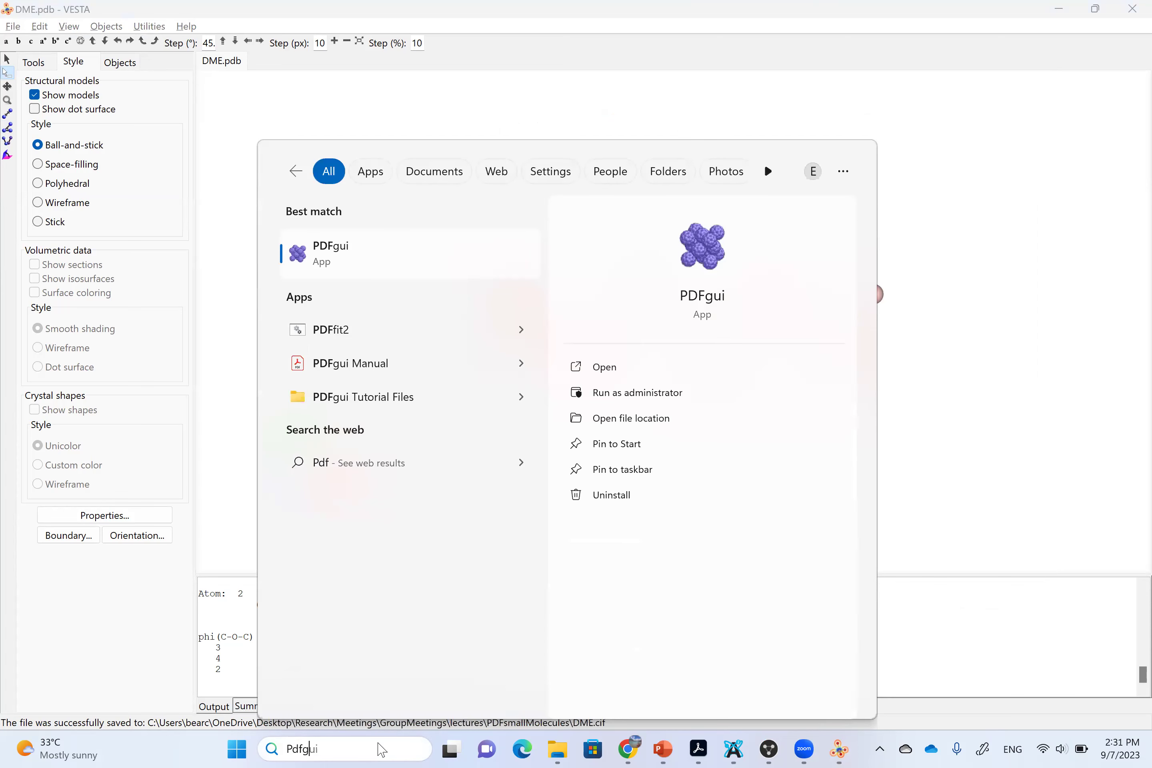
pyautogui.write('ui')
pyautogui.press('Return')
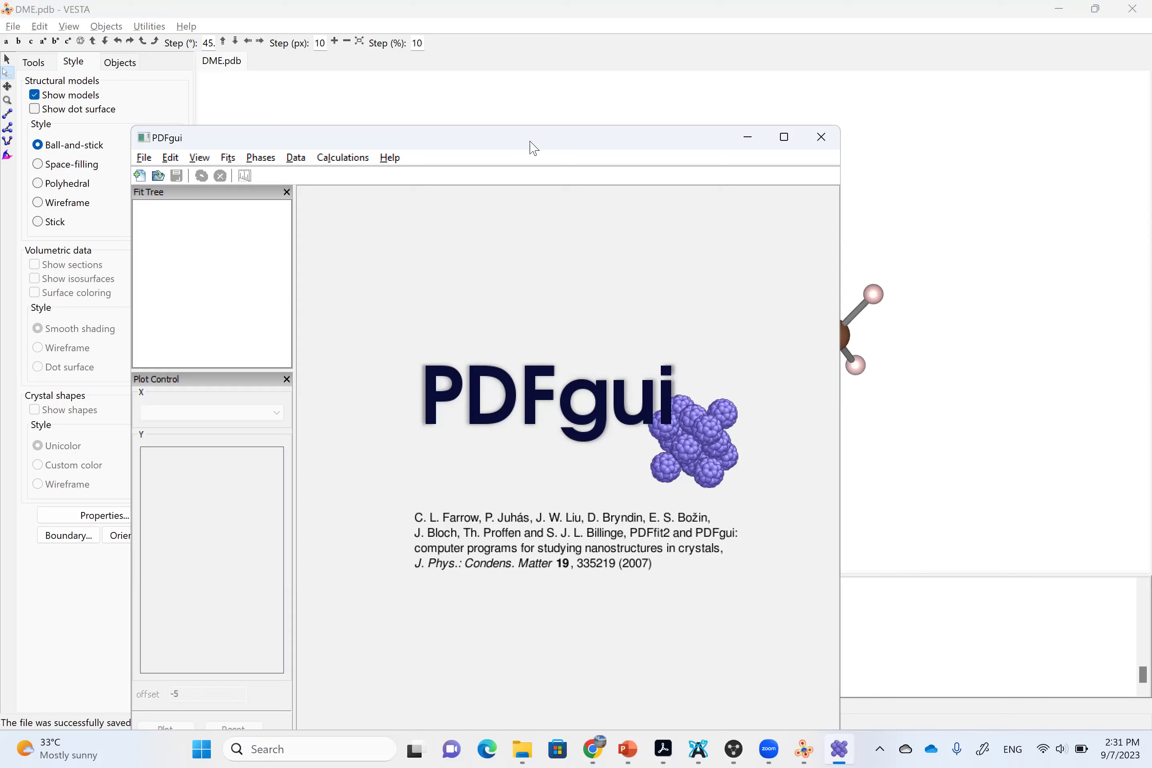
# Create a new fit in the PDFgui fit tree.
pyautogui.moveTo(533, 147); pyautogui.dragTo(773, 78)
pyautogui.rightClick(414, 148)
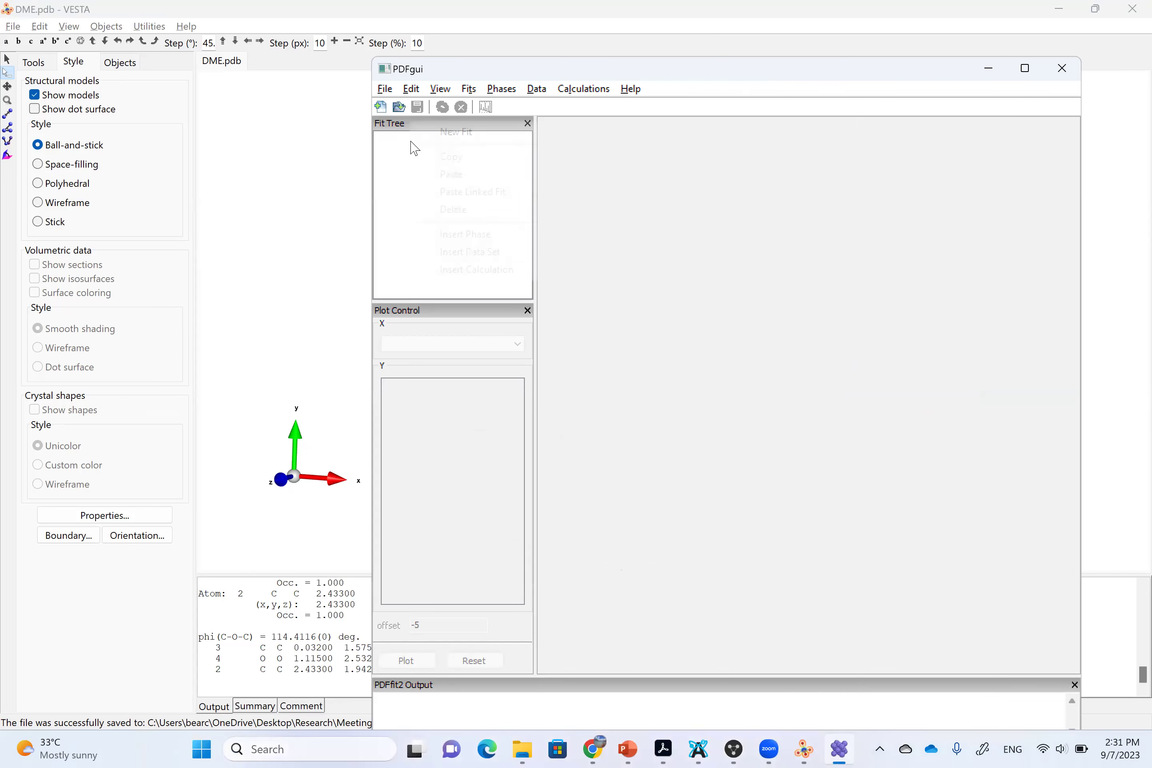
pyautogui.click(477, 134)
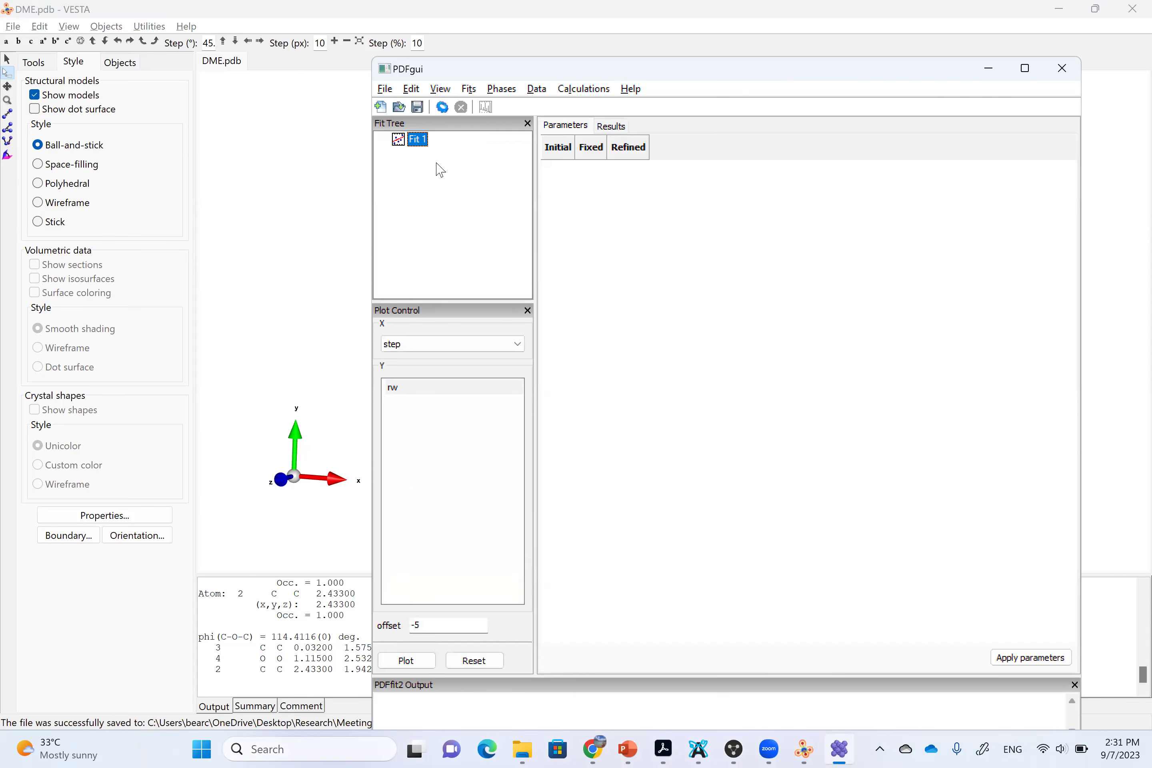
# Try to insert a phase into Fit 1 by loading DME.cif from the PDFsmallMolecules folder.
pyautogui.rightClick(409, 141)
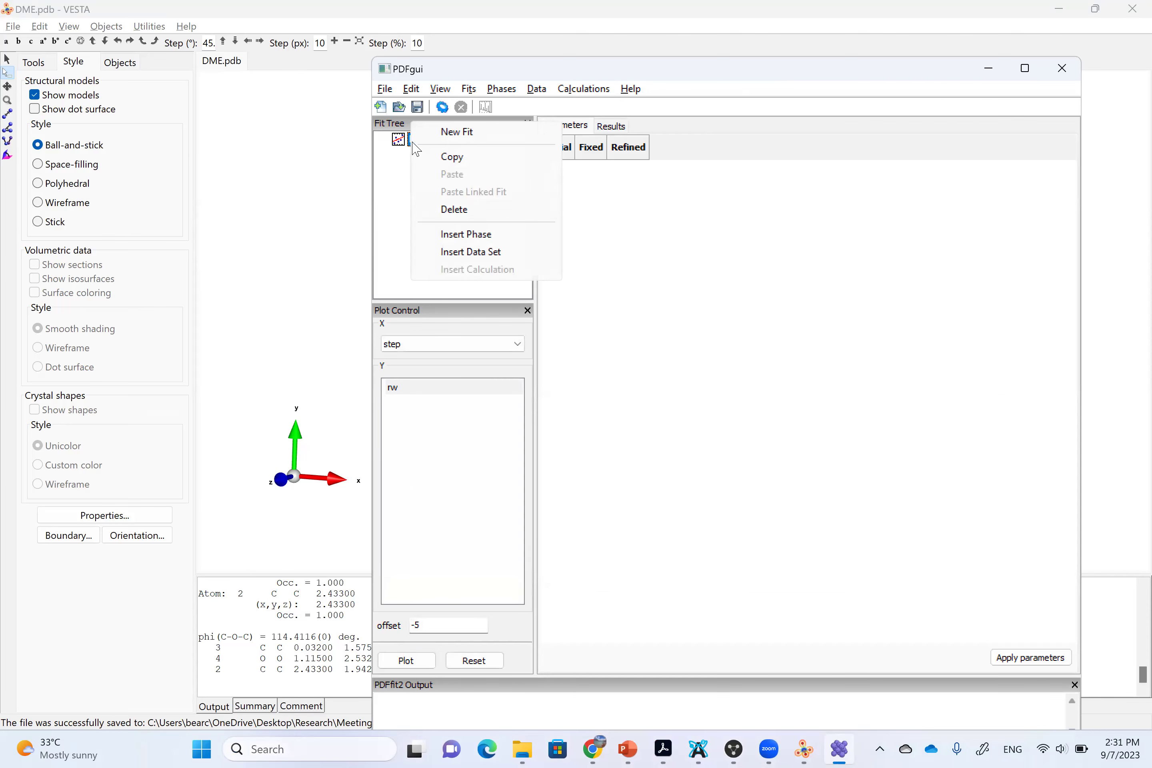
pyautogui.click(499, 235)
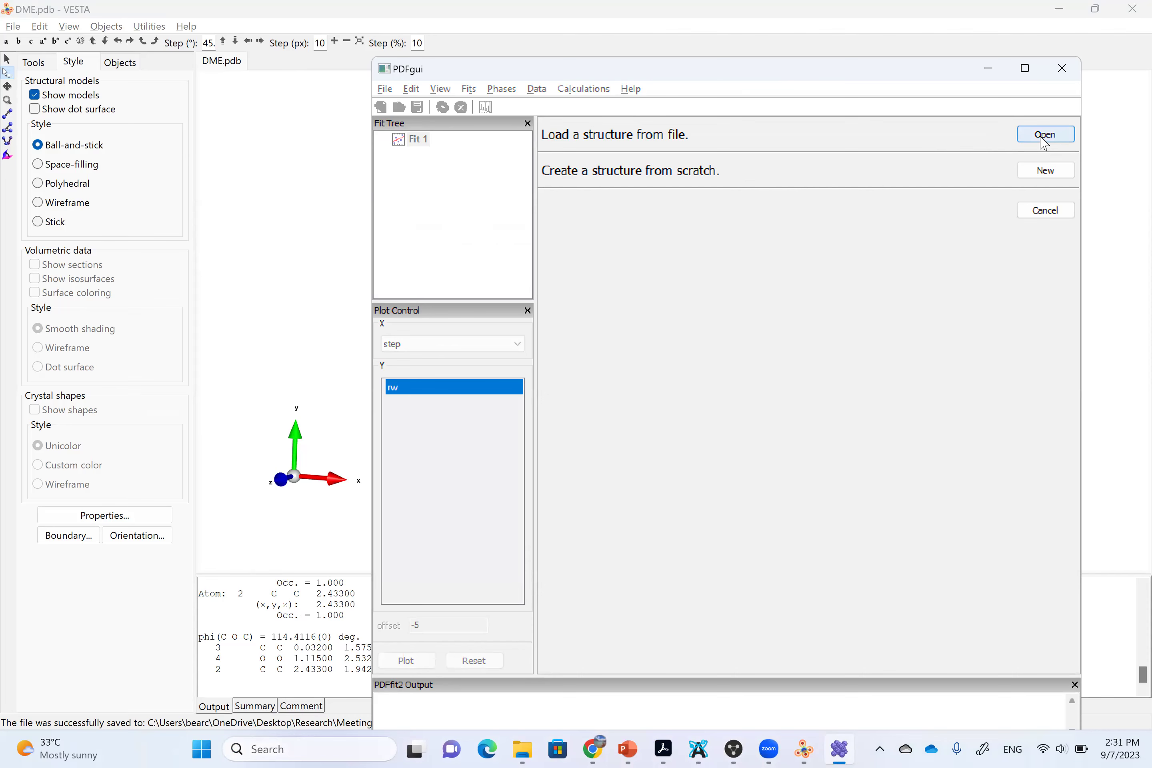
pyautogui.click(1041, 137)
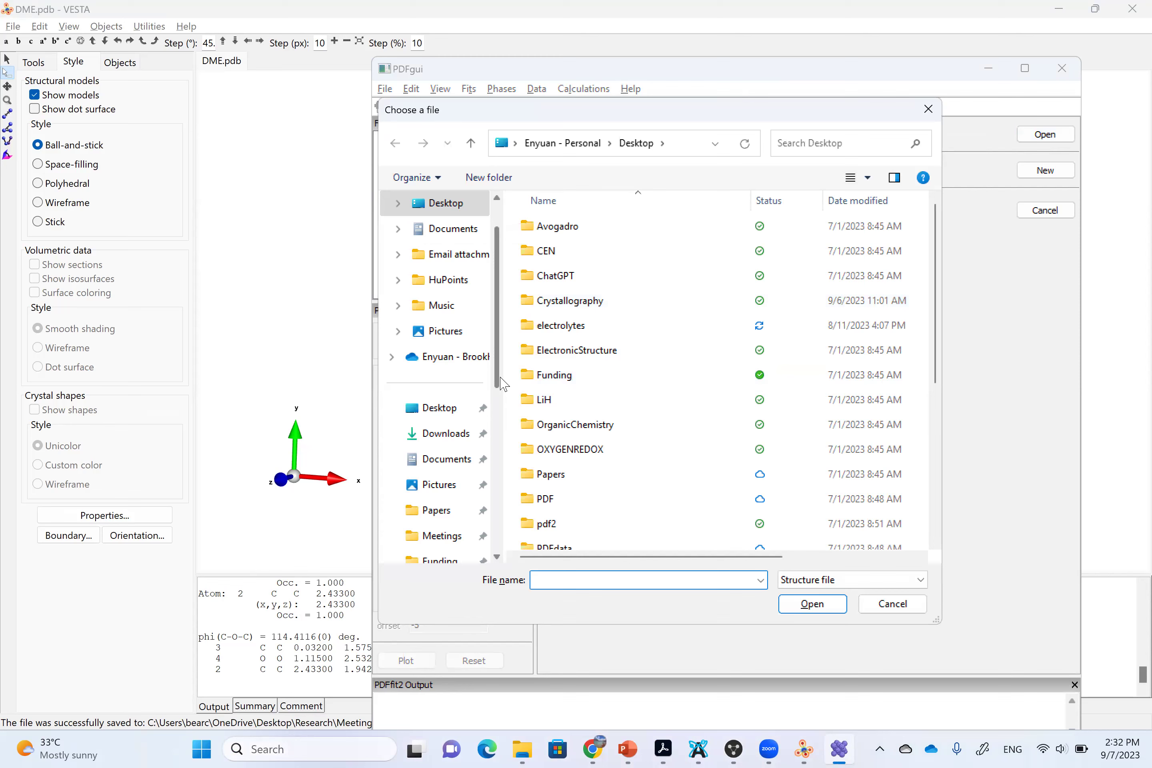
pyautogui.moveTo(498, 375); pyautogui.dragTo(498, 505)
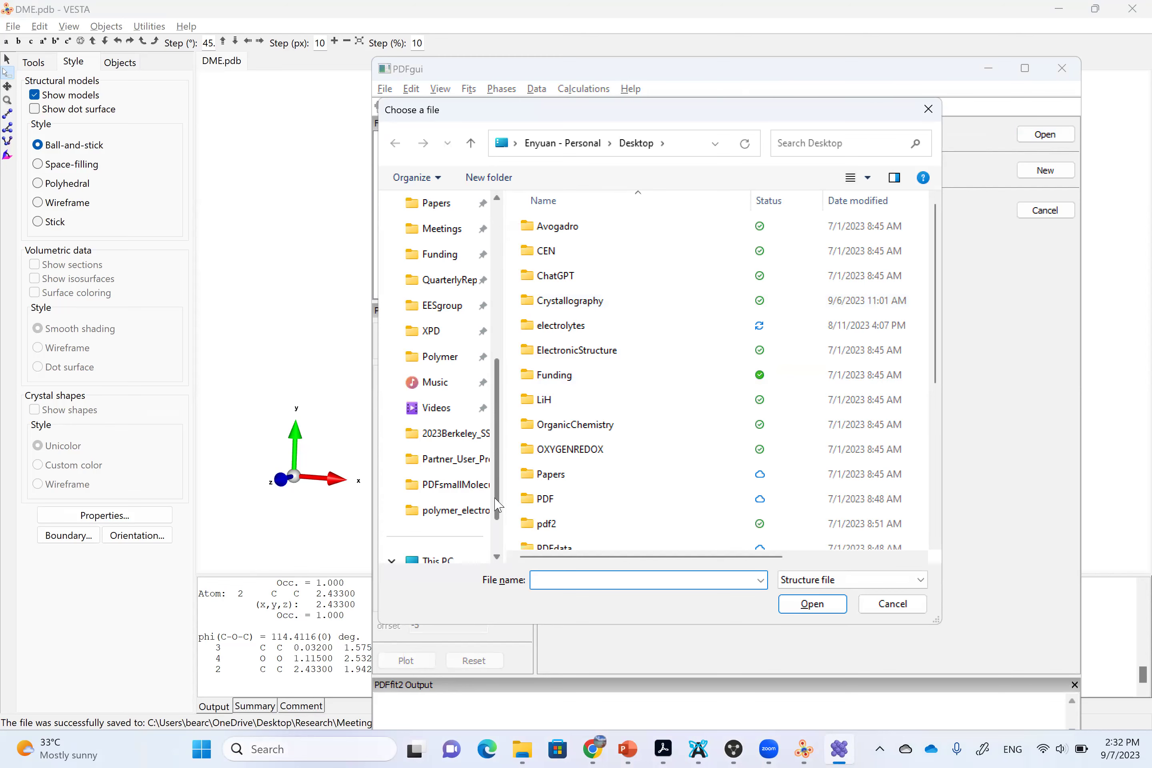
pyautogui.click(446, 484)
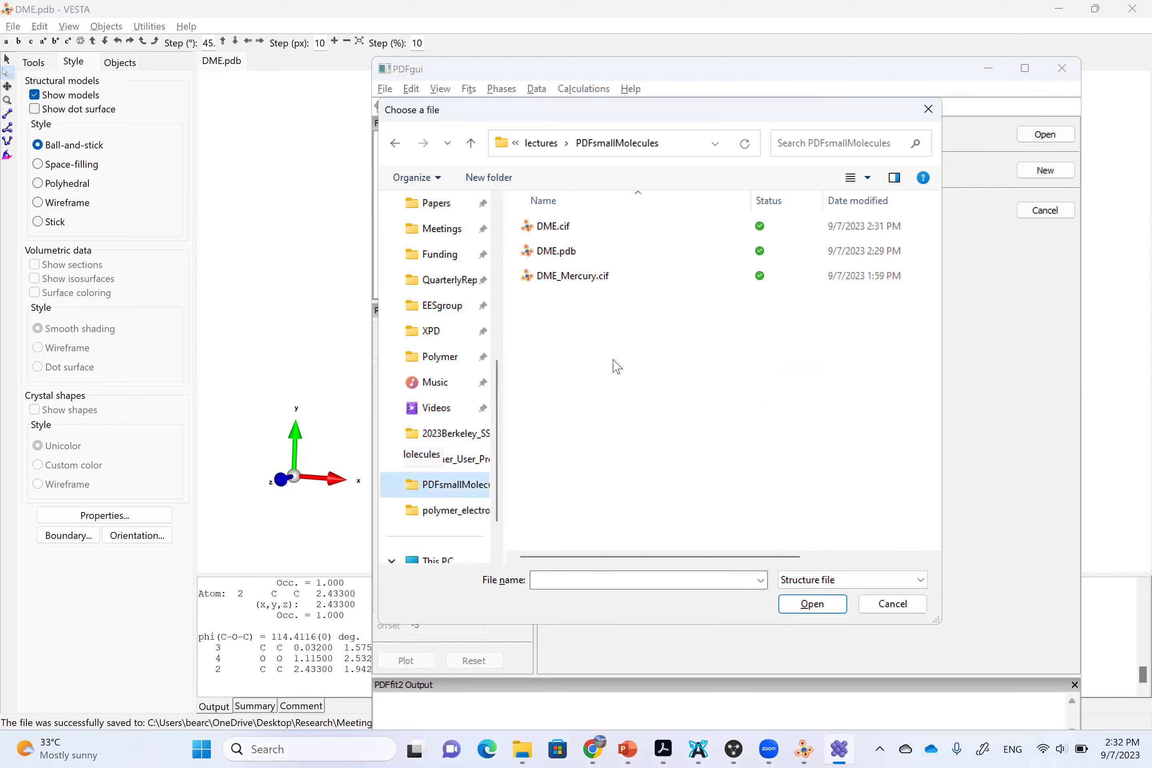
pyautogui.click(594, 226)
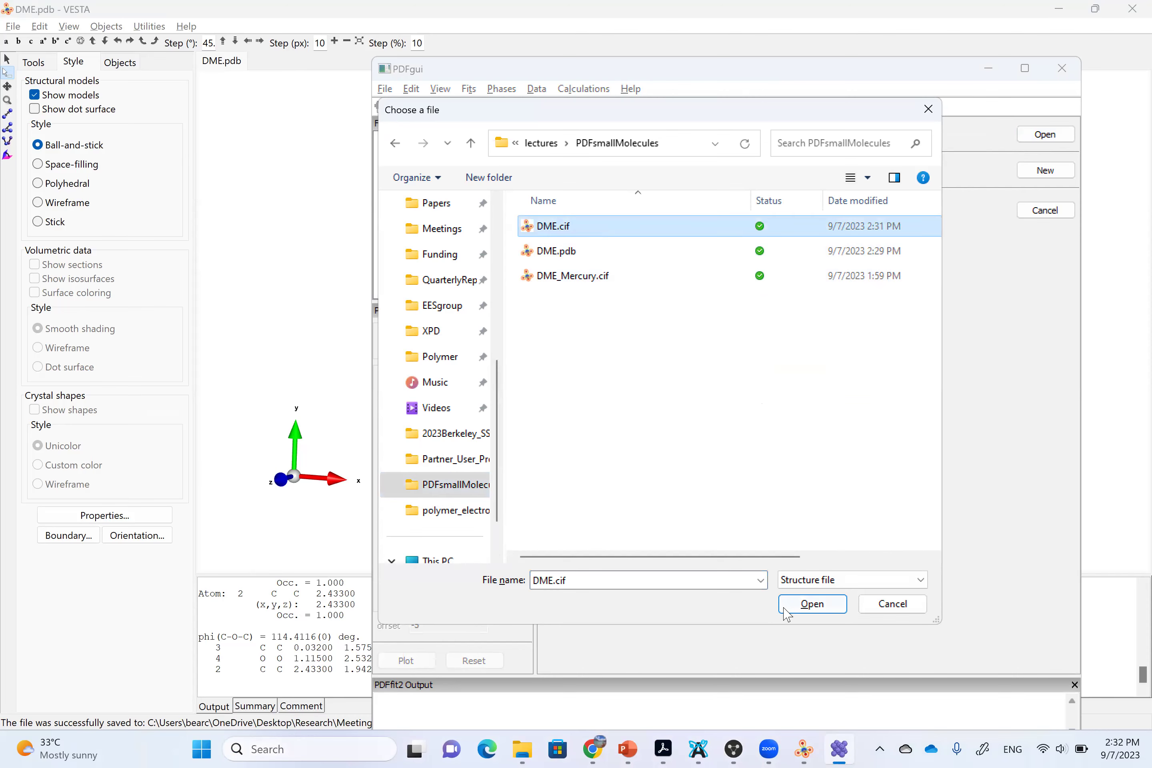
pyautogui.click(812, 604)
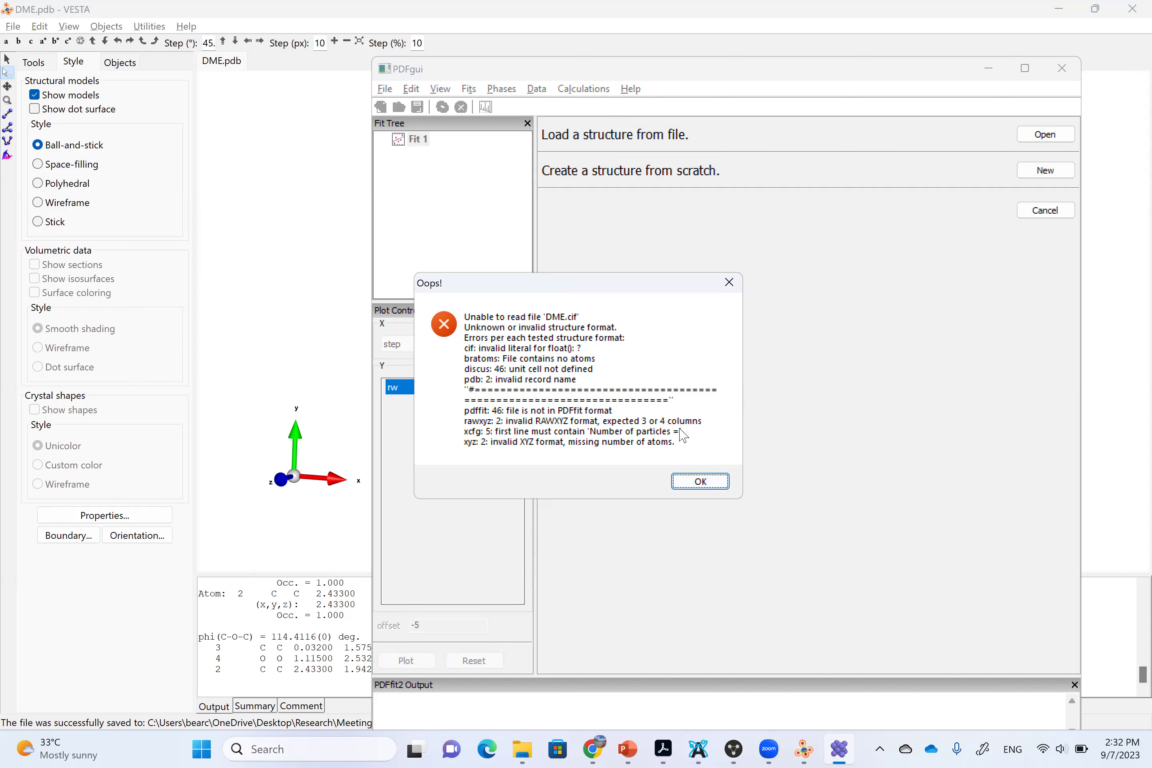
pyautogui.click(701, 486)
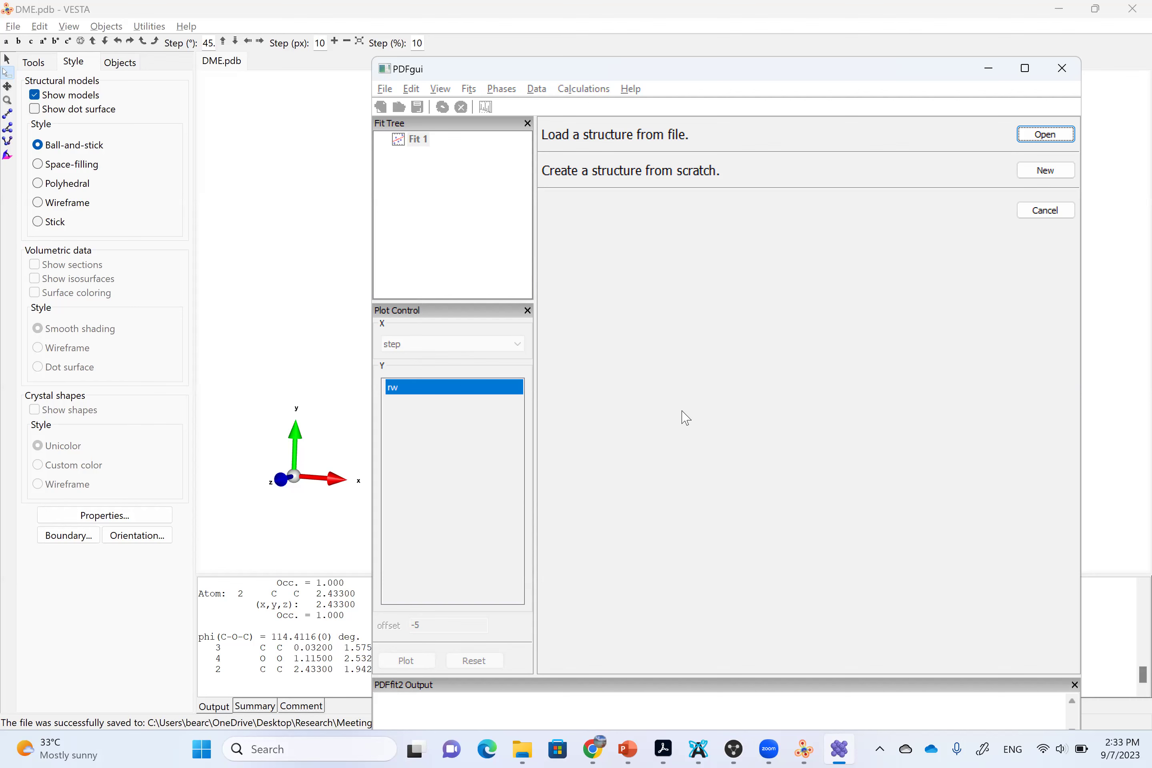
# Close the running Mercury window and launch a fresh session of Mercury.
pyautogui.moveTo(733, 748)
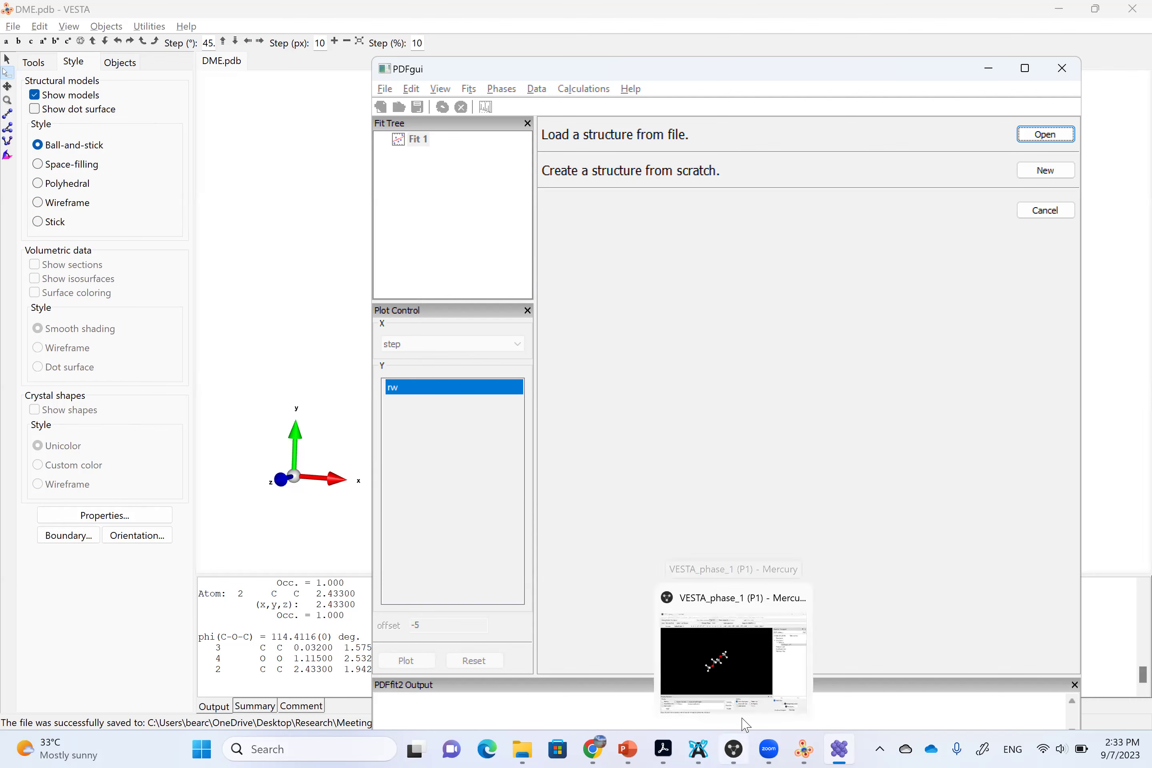
pyautogui.click(797, 597)
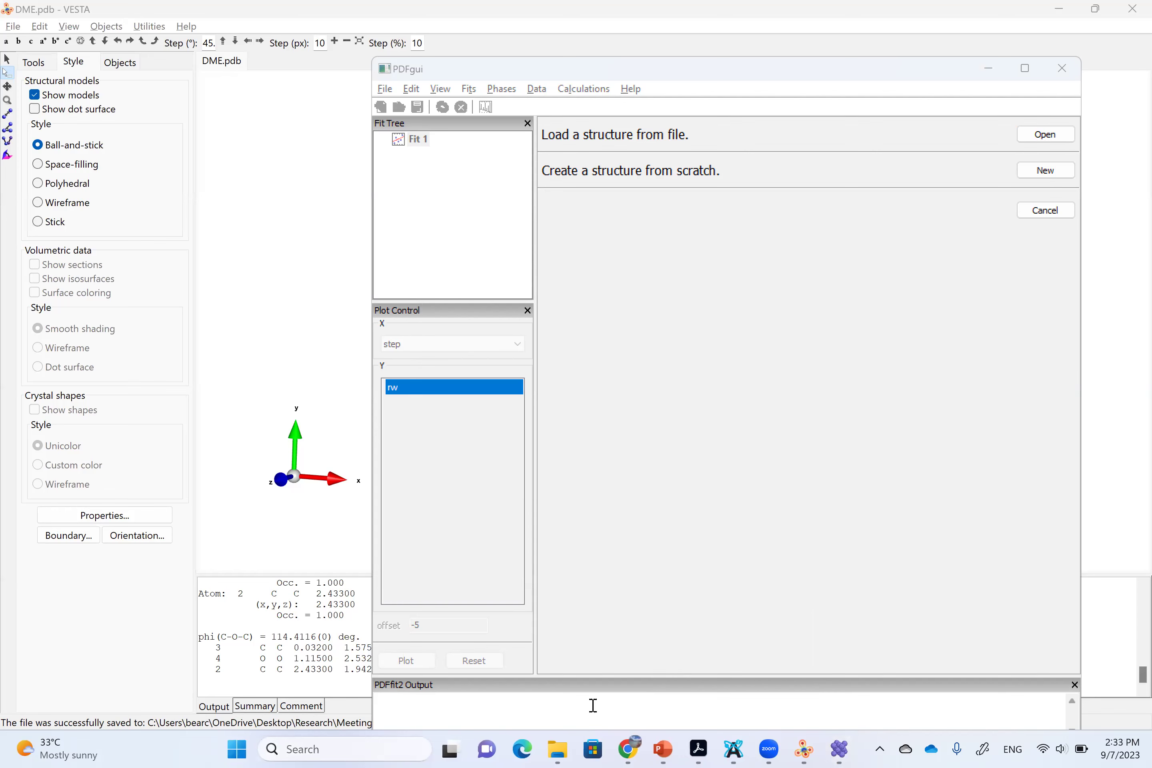
pyautogui.click(362, 749)
pyautogui.write('mer')
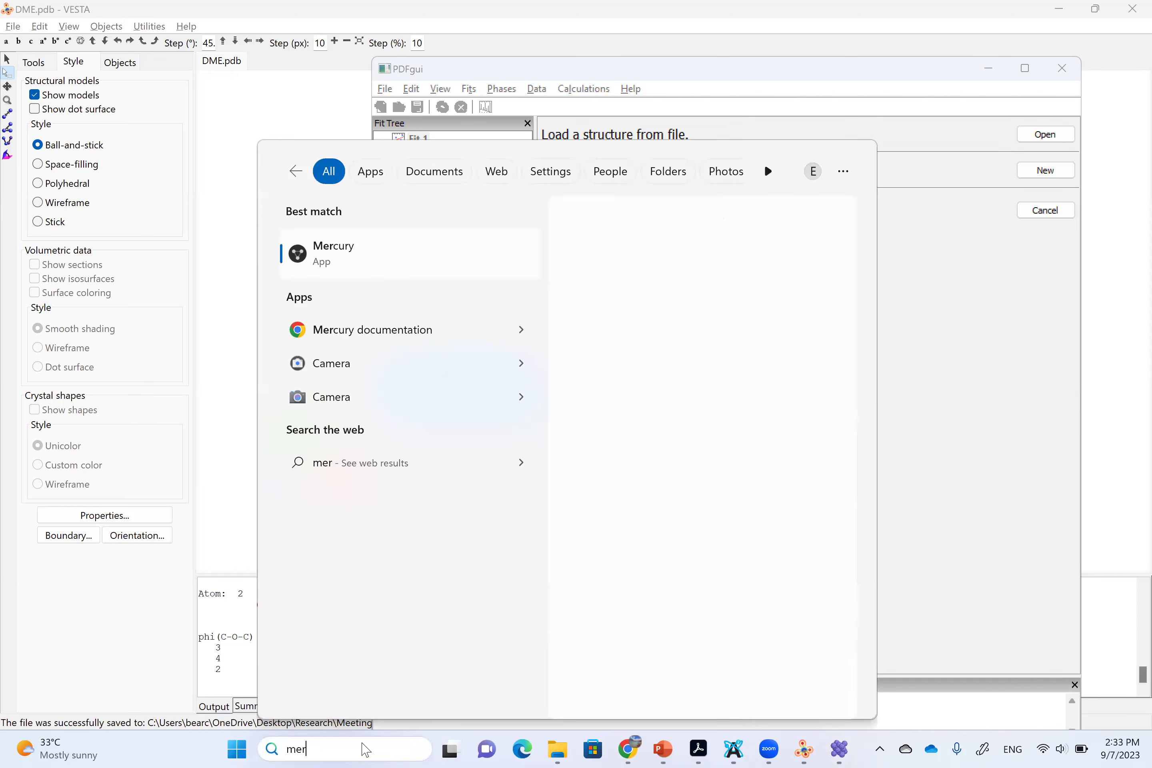
pyautogui.write('cury')
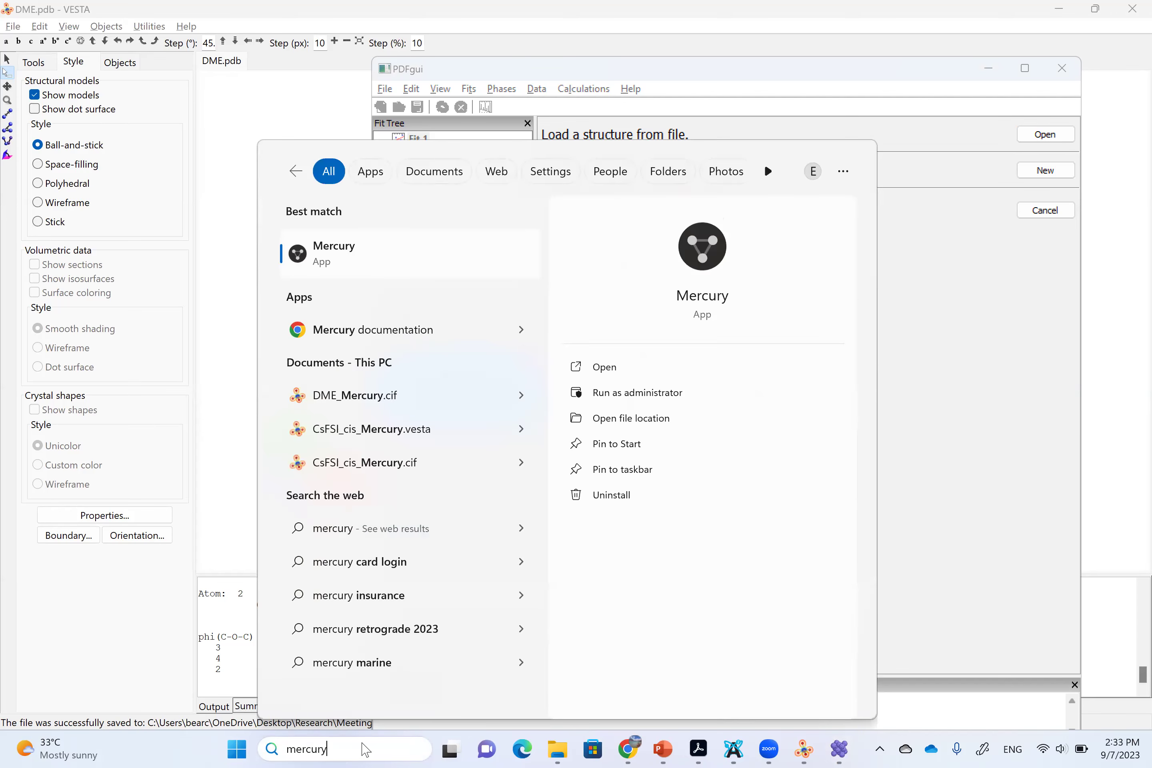
pyautogui.click(379, 256)
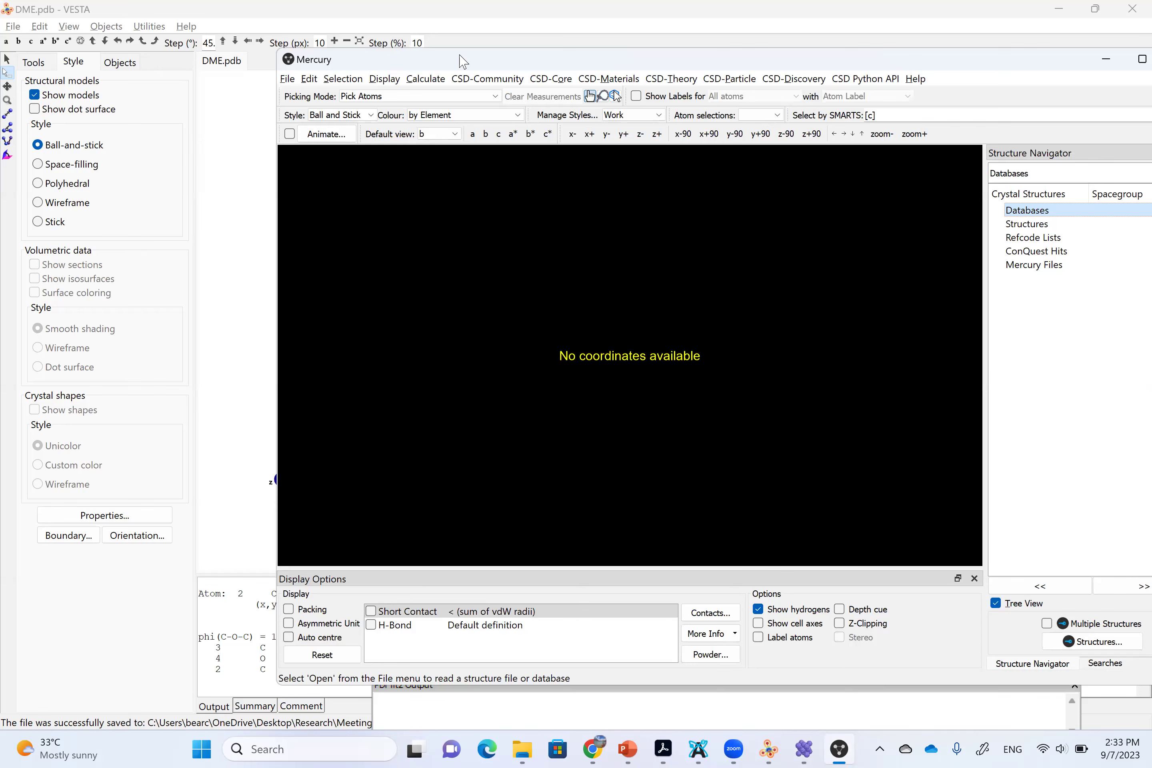
# Open DME.cif from the PDFsmallMolecules folder in Mercury and rotate the molecule to inspect it.
pyautogui.moveTo(444, 56); pyautogui.dragTo(420, 53)
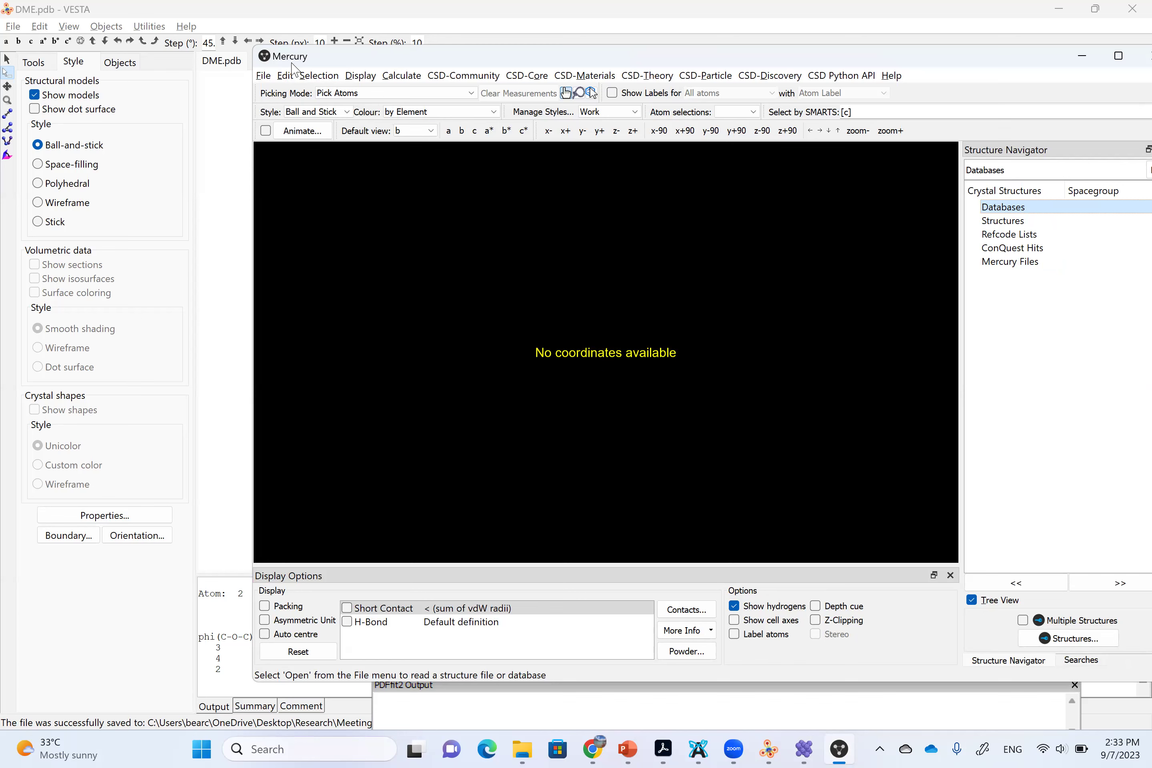
pyautogui.click(263, 77)
pyautogui.click(289, 93)
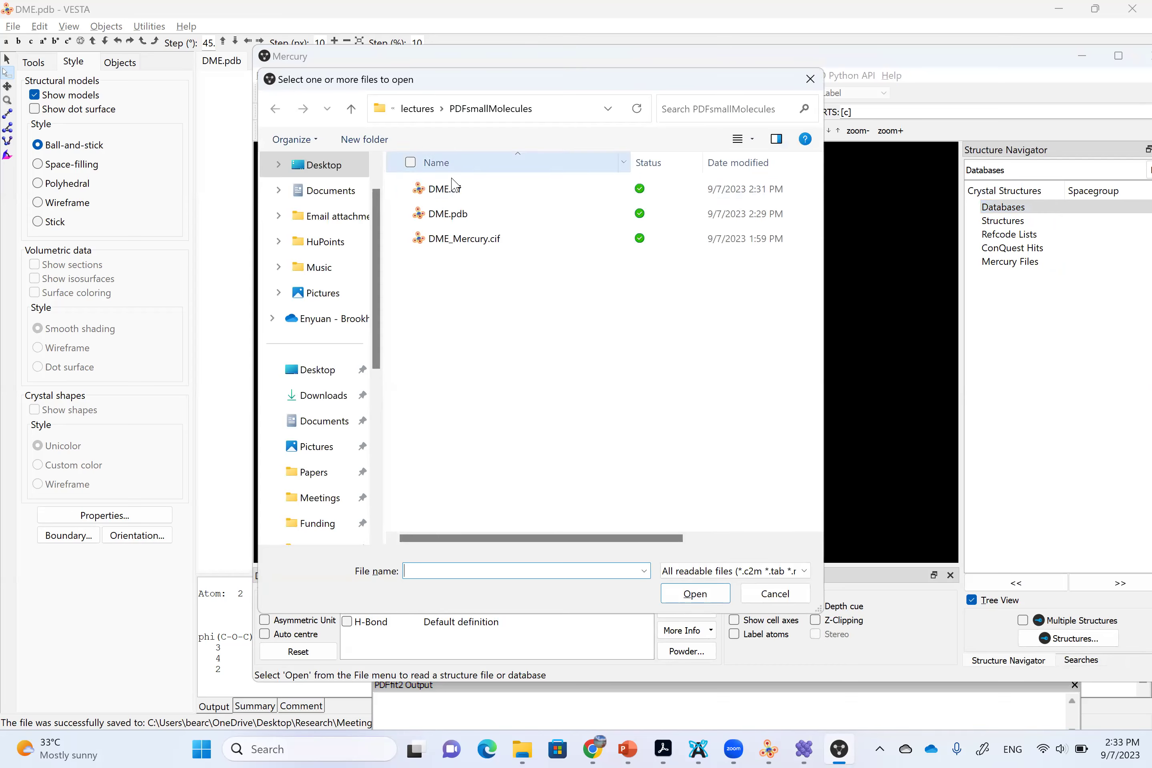
pyautogui.click(459, 190)
pyautogui.click(689, 594)
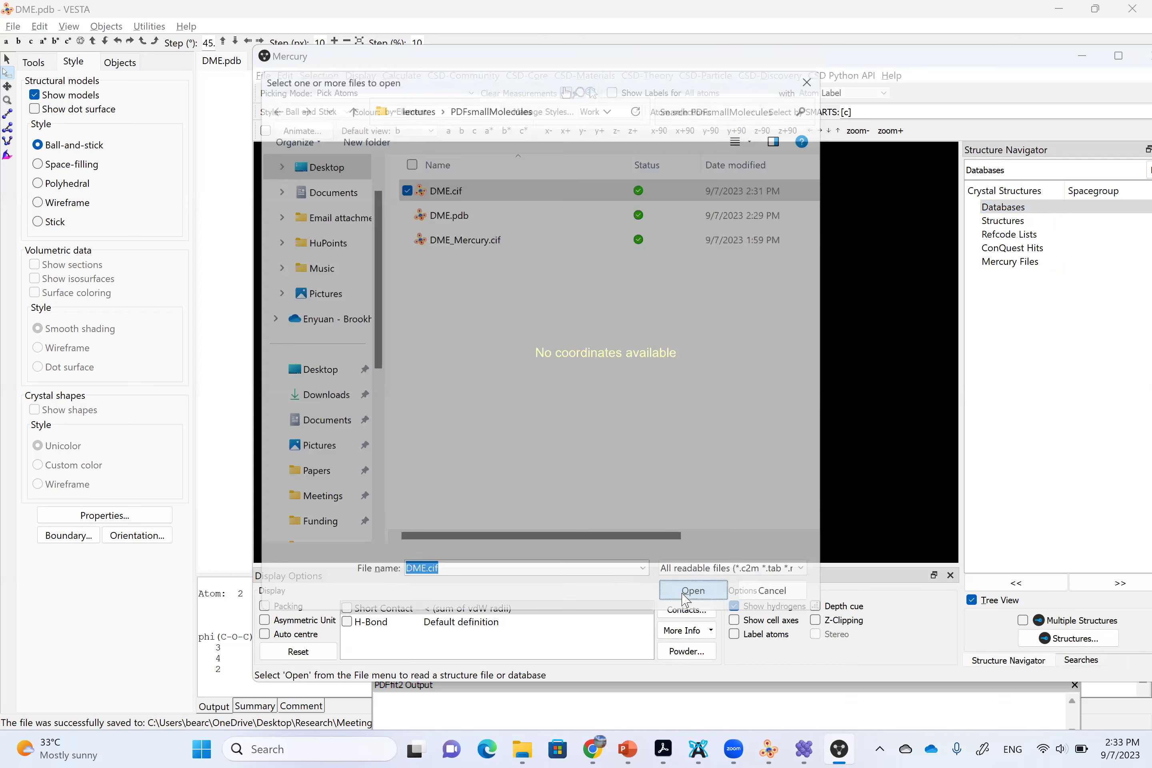
pyautogui.moveTo(842, 450); pyautogui.dragTo(664, 442)
pyautogui.moveTo(831, 440); pyautogui.dragTo(729, 424)
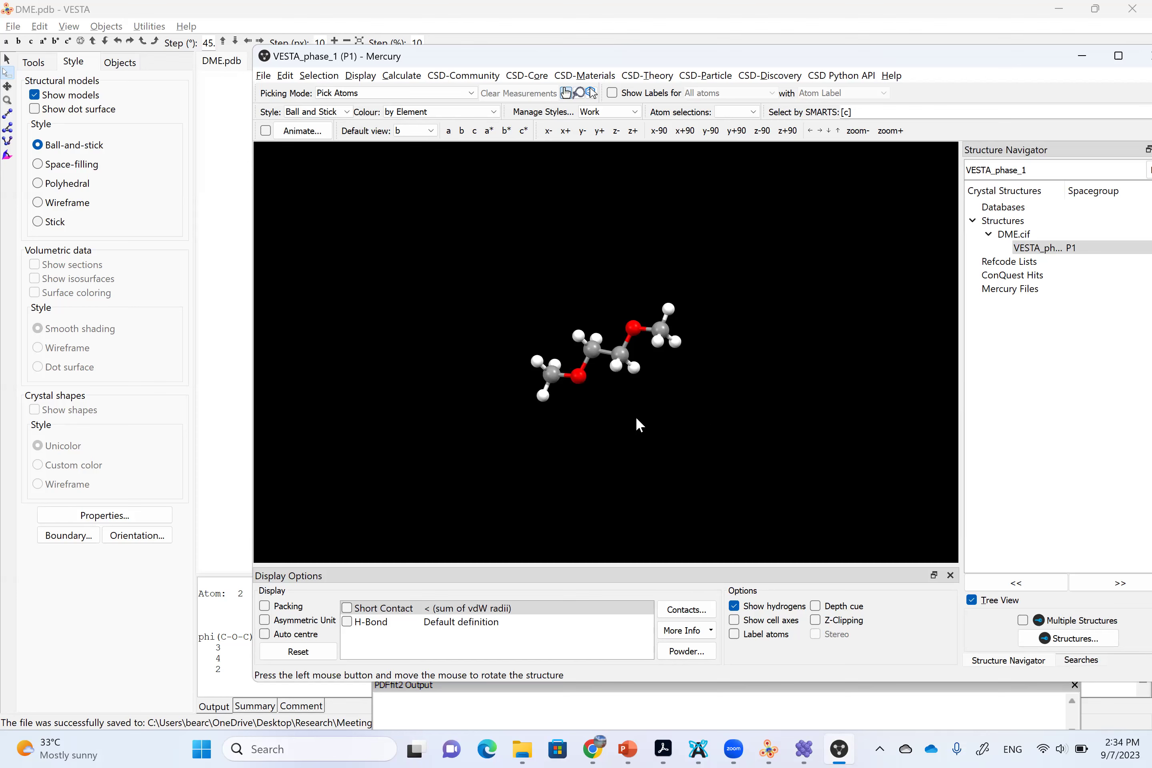
# Save the structure in CIF format as DME_Mercury.cif in the PDFsmallMolecules folder, replacing the existing file.
pyautogui.click(265, 77)
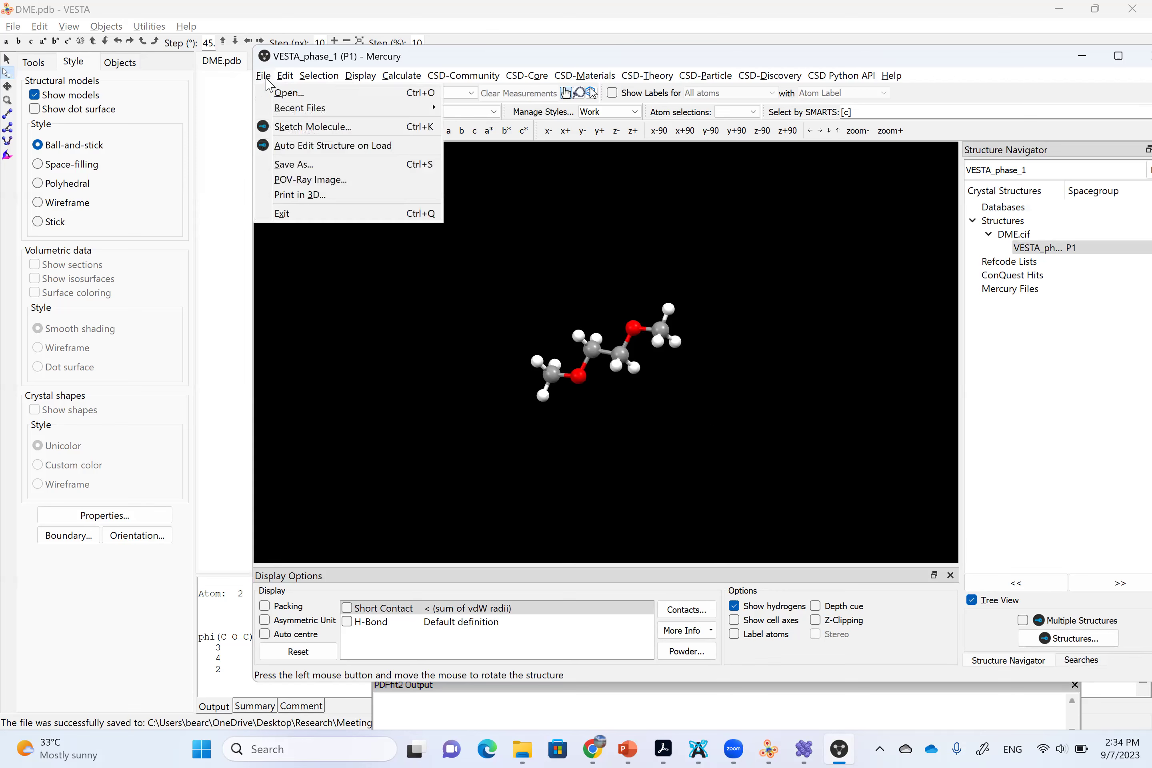
pyautogui.click(348, 168)
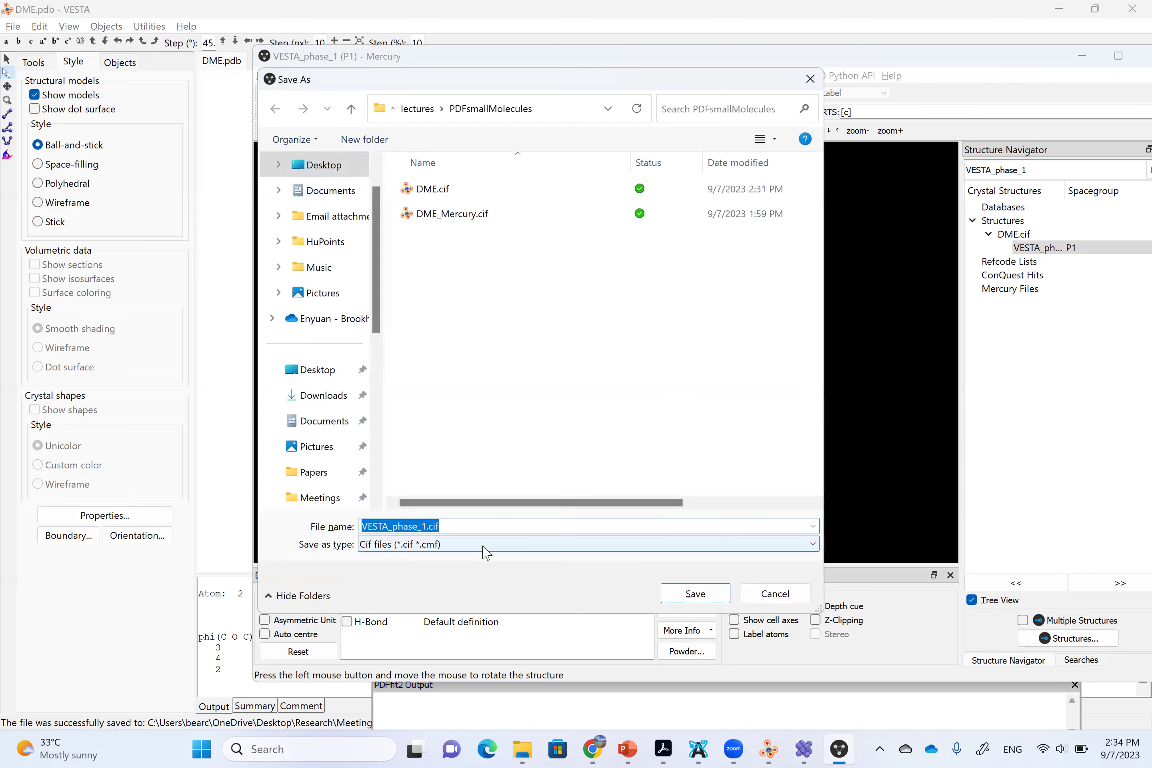
pyautogui.click(485, 546)
pyautogui.click(452, 560)
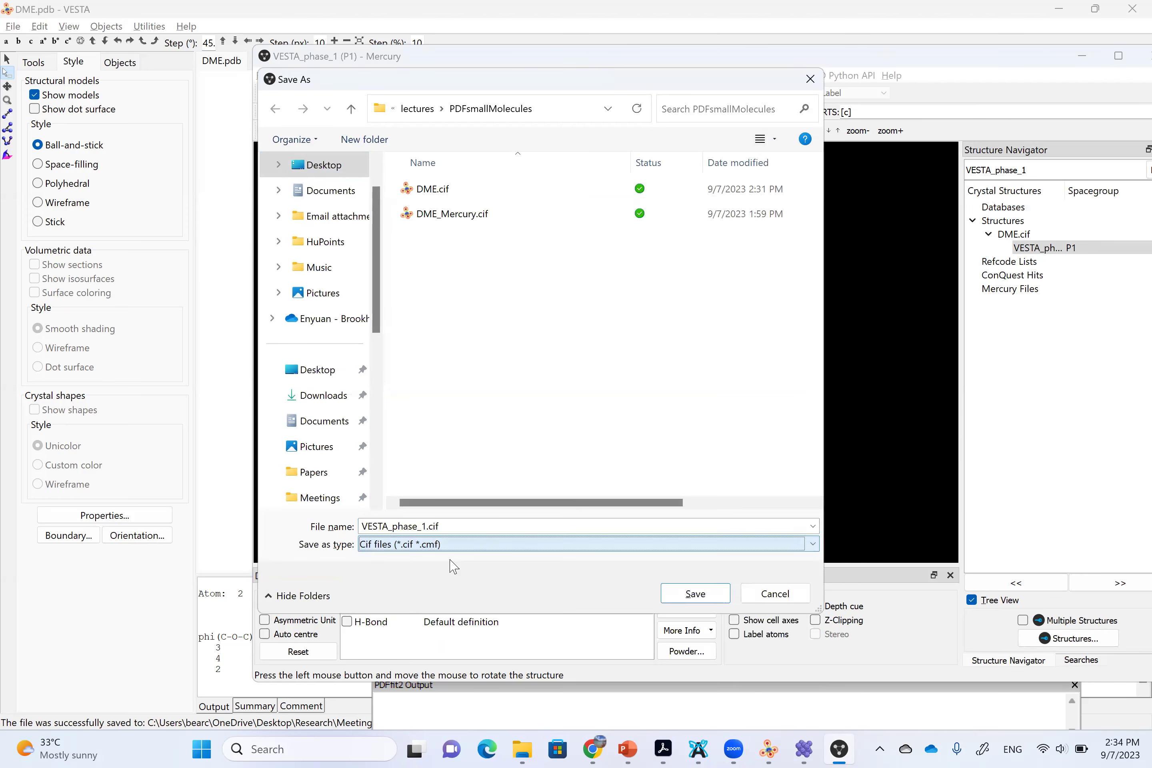
pyautogui.click(481, 218)
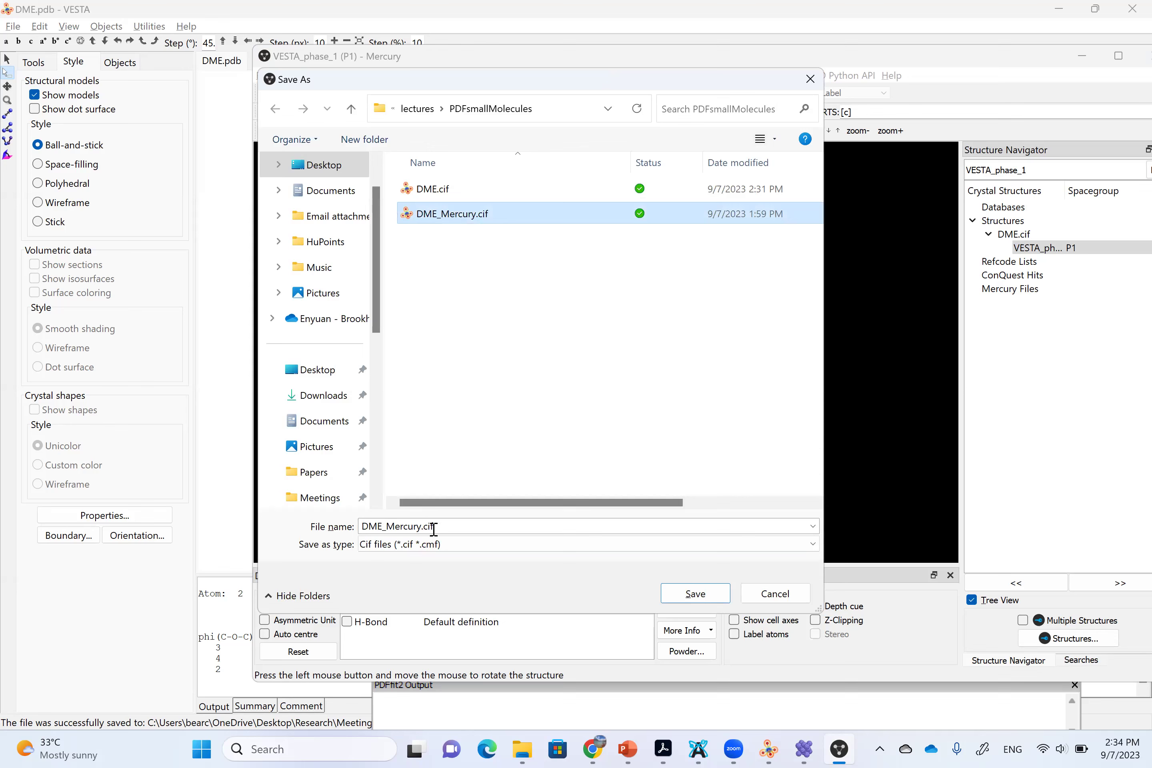
pyautogui.click(482, 527)
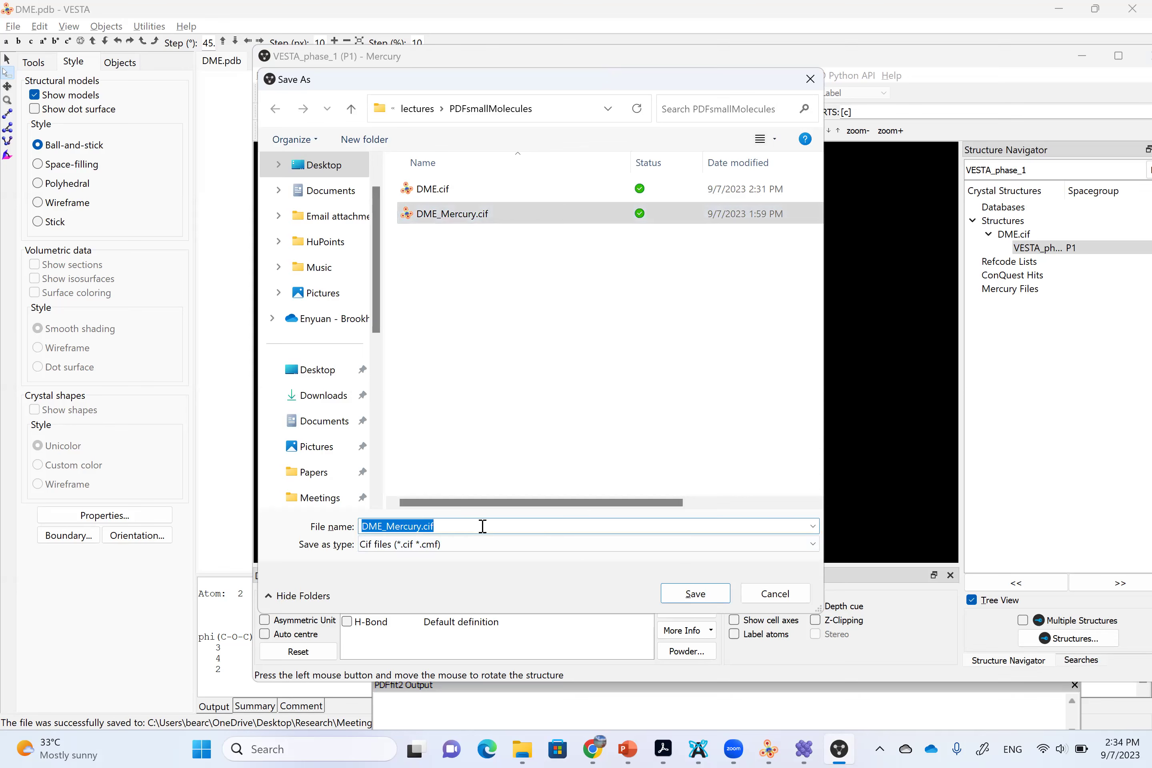
pyautogui.click(482, 527)
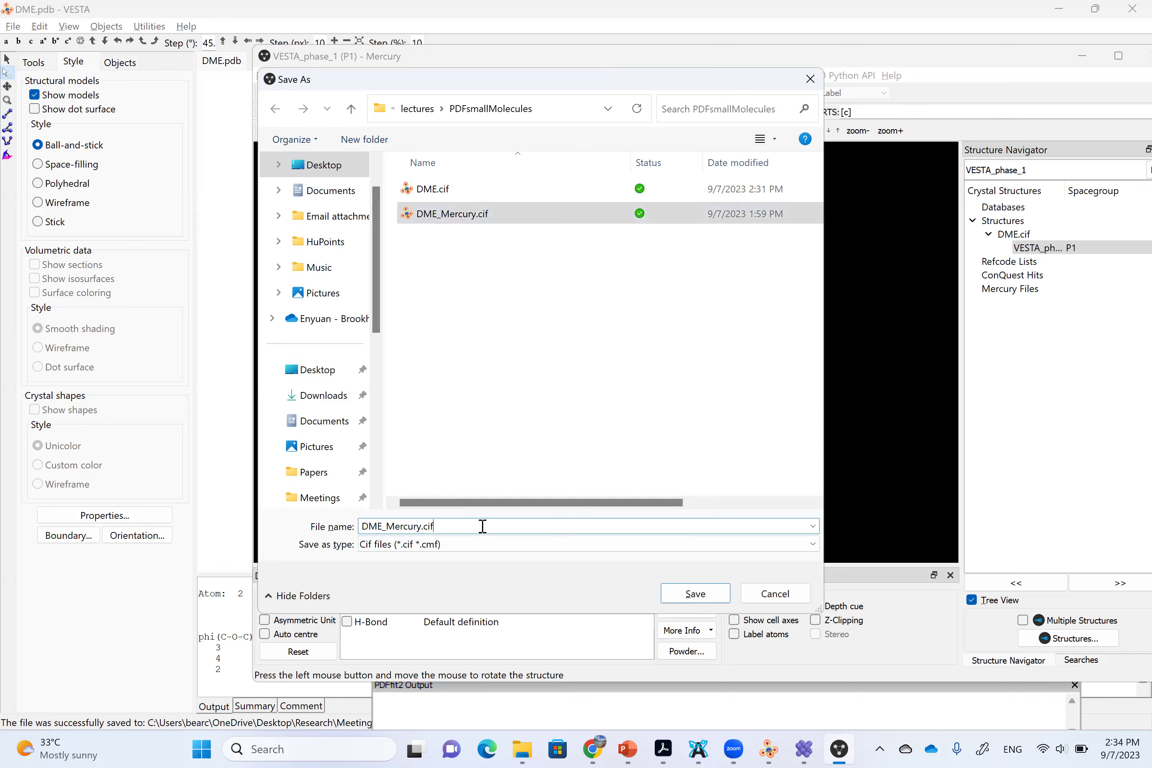
pyautogui.click(692, 597)
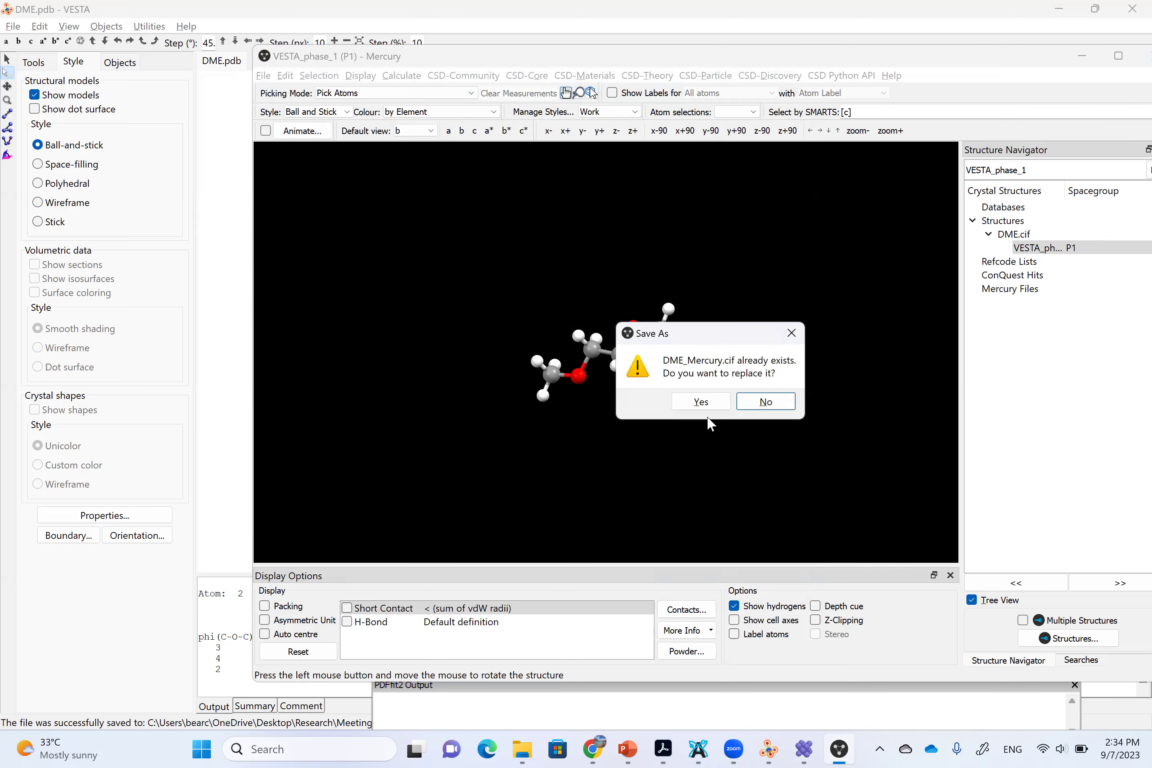
pyautogui.click(703, 402)
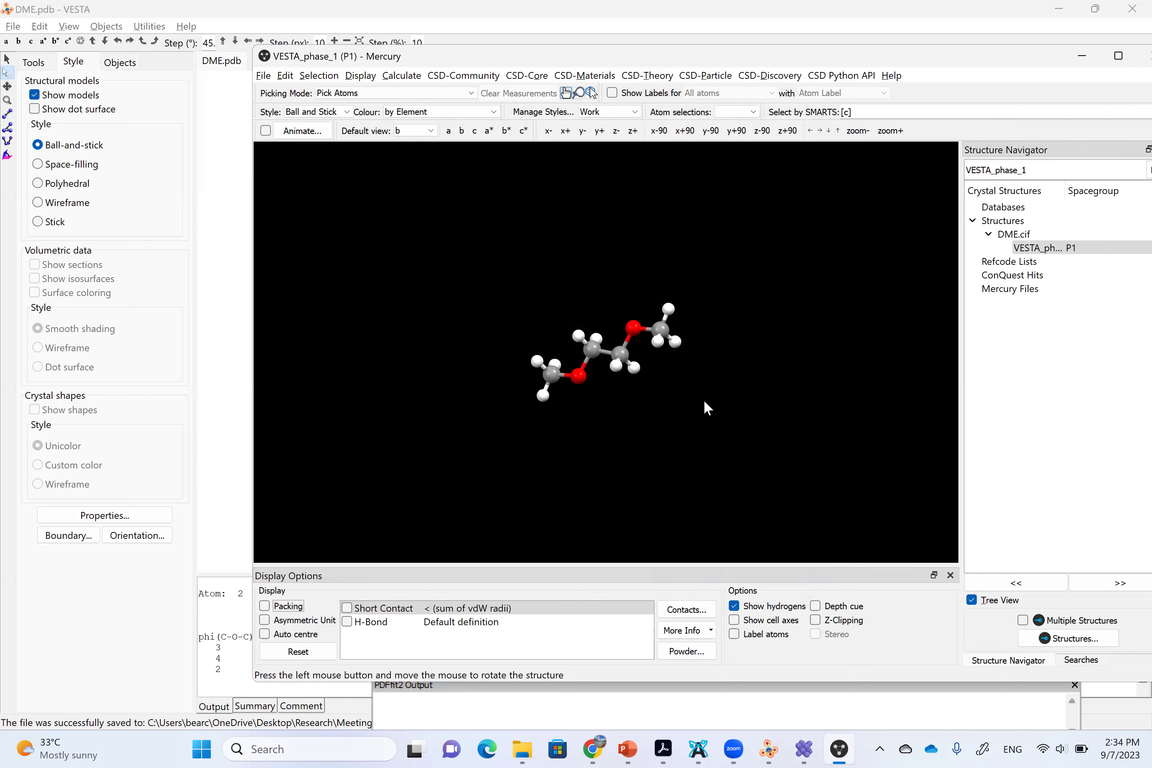
# Switch to PDFgui, load DME_Mercury.cif as the phase of Fit 1, and dismiss the ADP error.
pyautogui.click(804, 750)
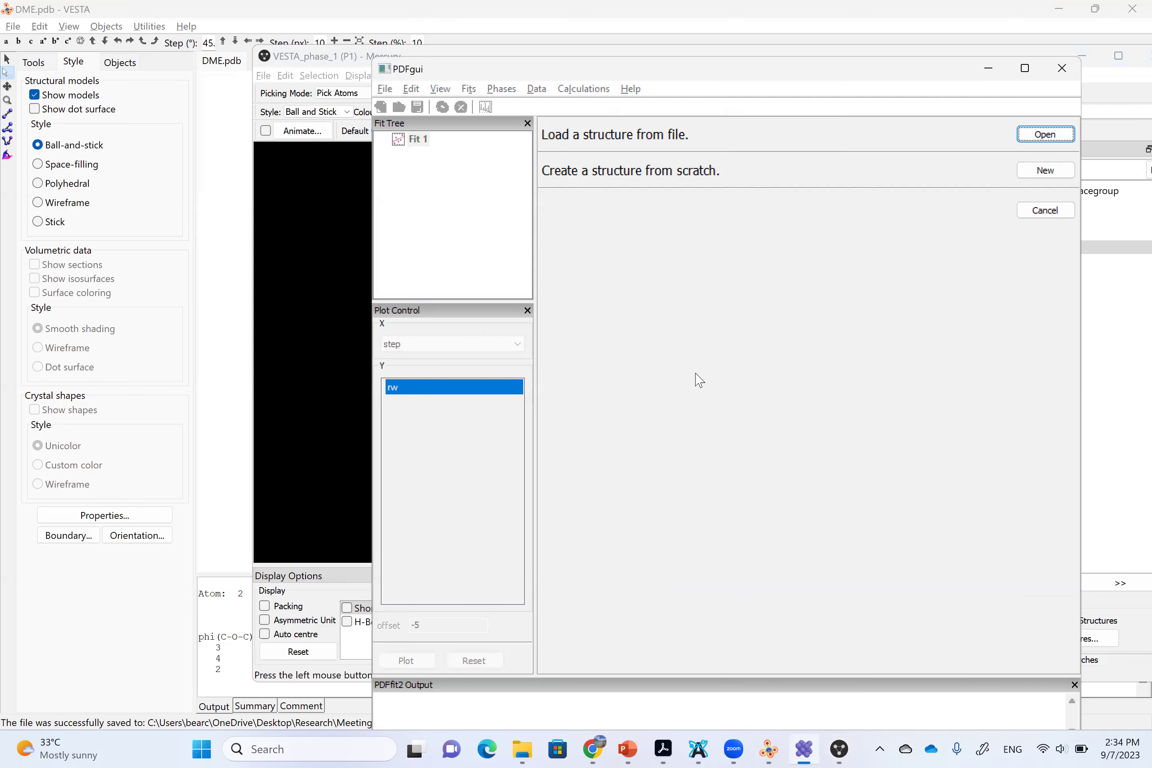
pyautogui.click(1059, 138)
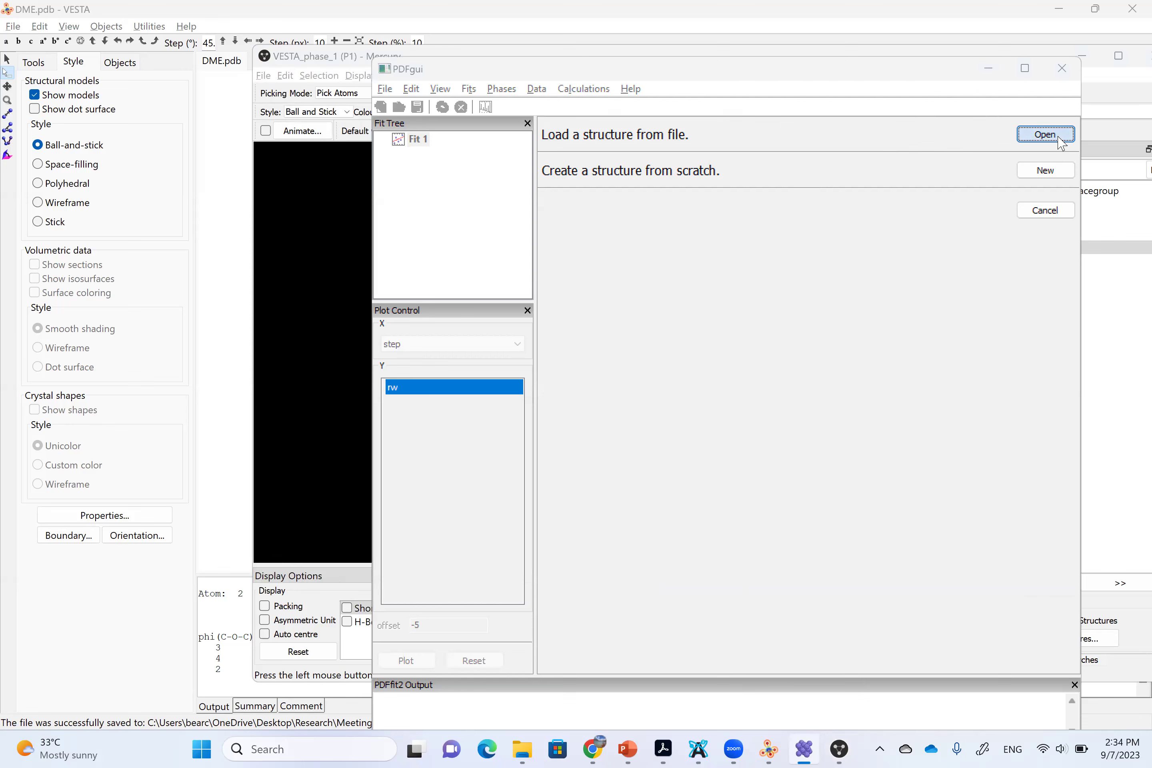
pyautogui.click(593, 276)
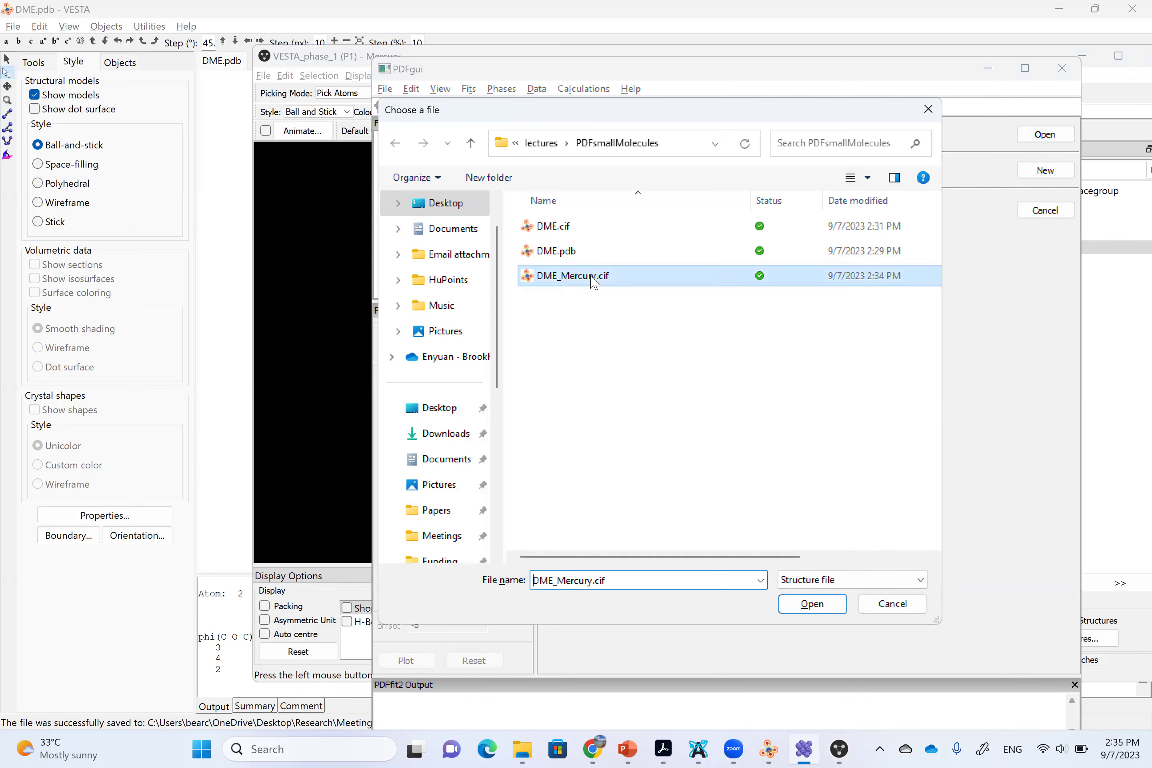
pyautogui.click(796, 604)
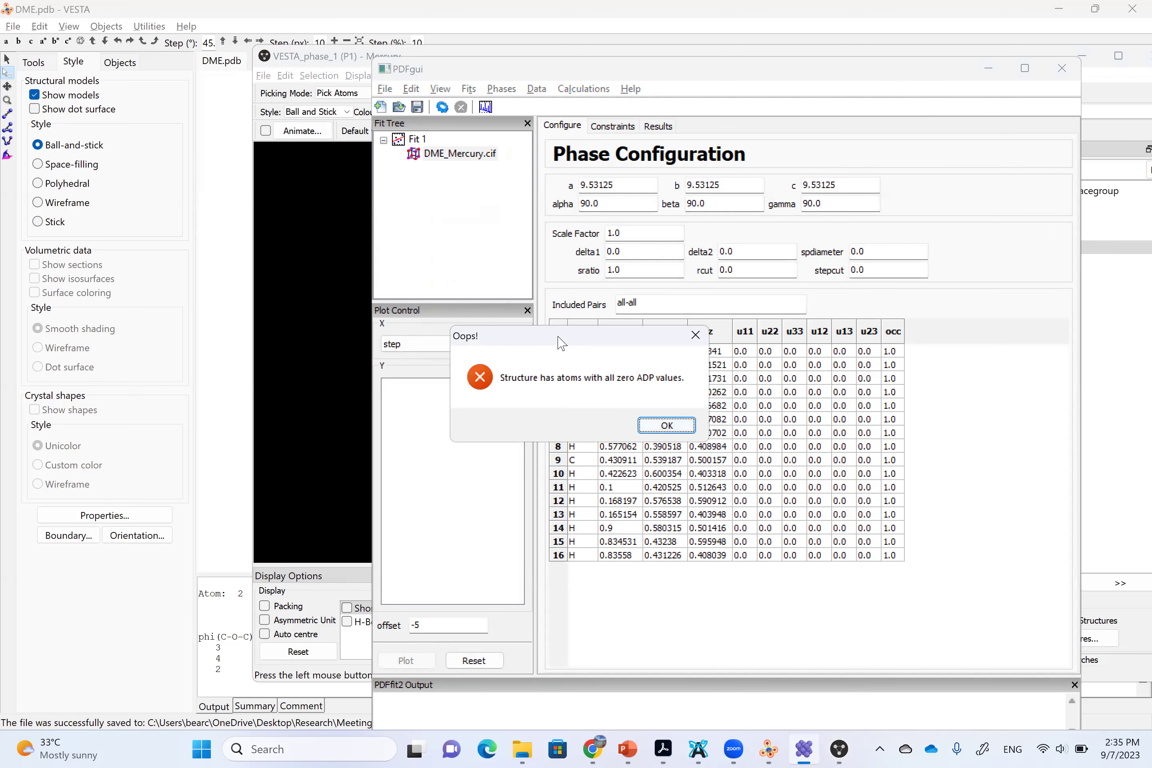
pyautogui.moveTo(577, 341); pyautogui.dragTo(837, 317)
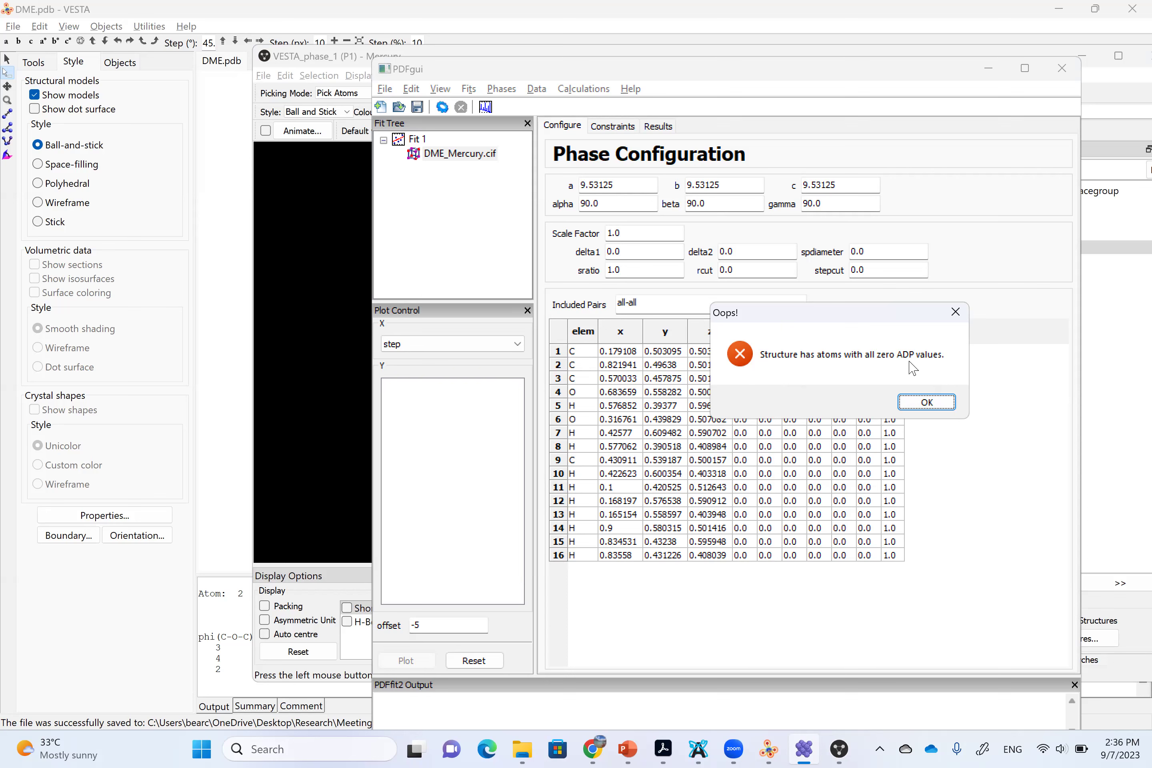
pyautogui.click(922, 404)
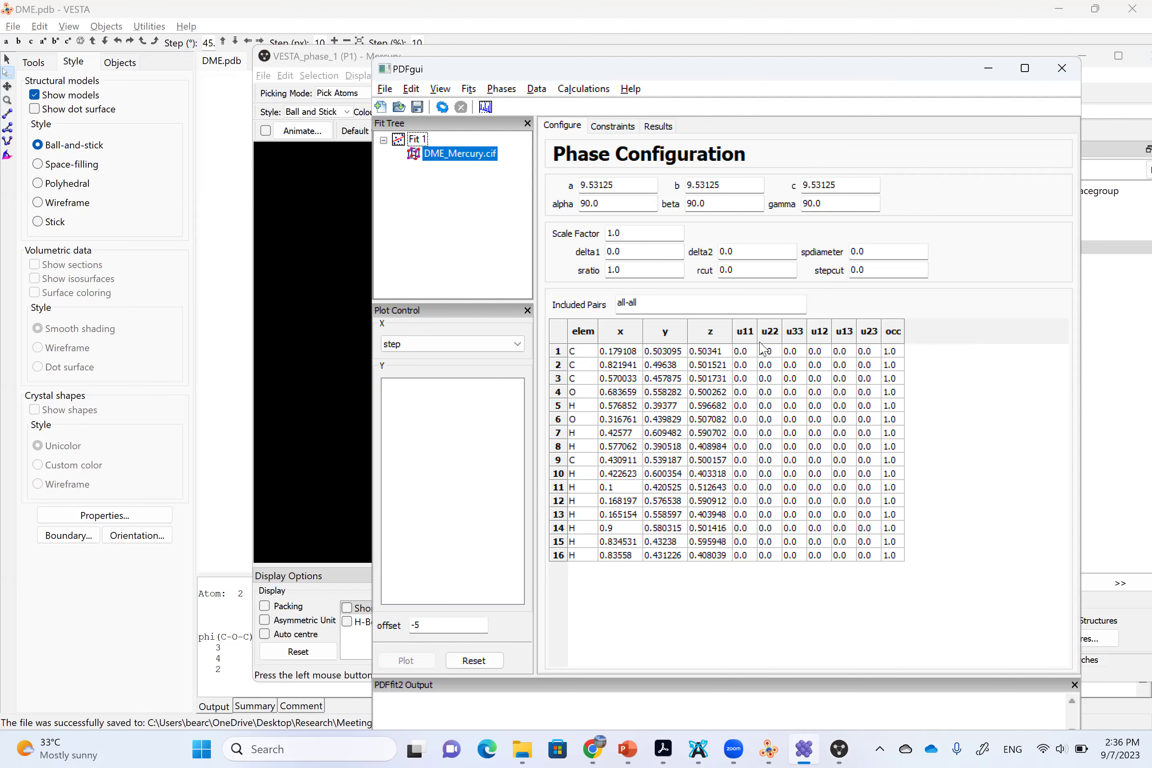
# Set u11, u22 and u33 to 0.01 for all 16 atoms of the phase.
pyautogui.click(744, 351)
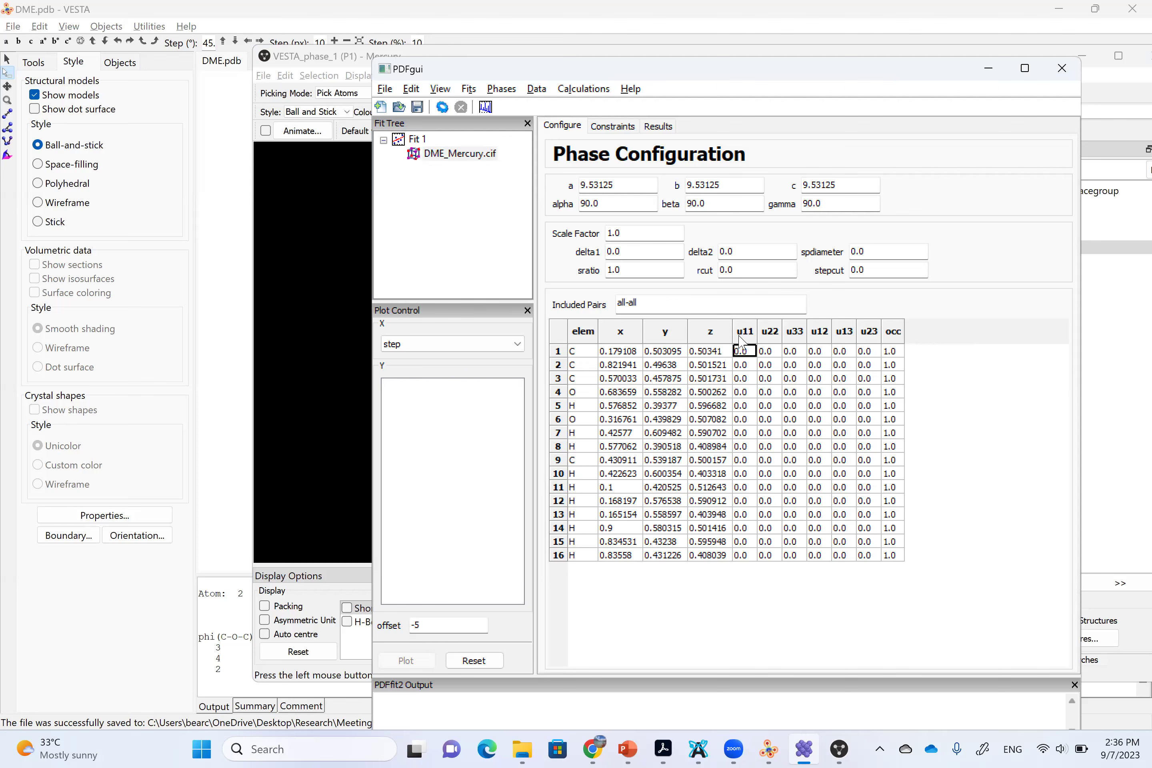
pyautogui.moveTo(740, 340); pyautogui.dragTo(788, 342)
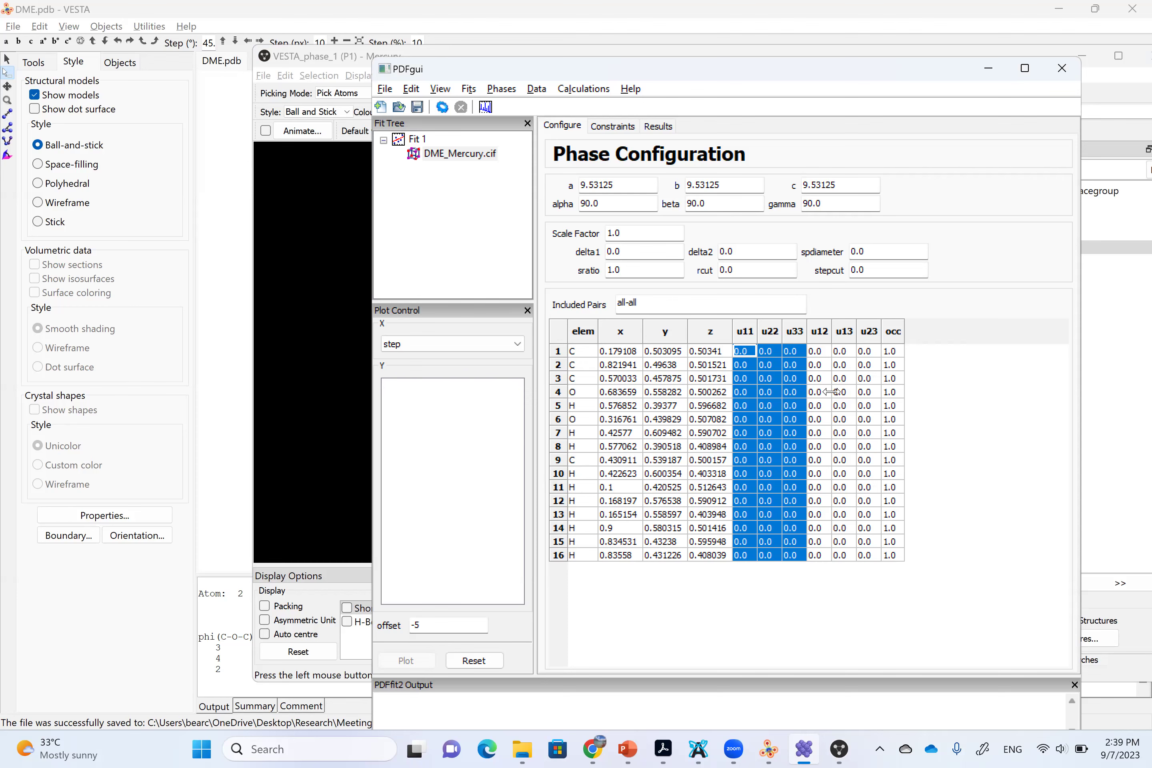
pyautogui.write('0.01')
pyautogui.press('Return')
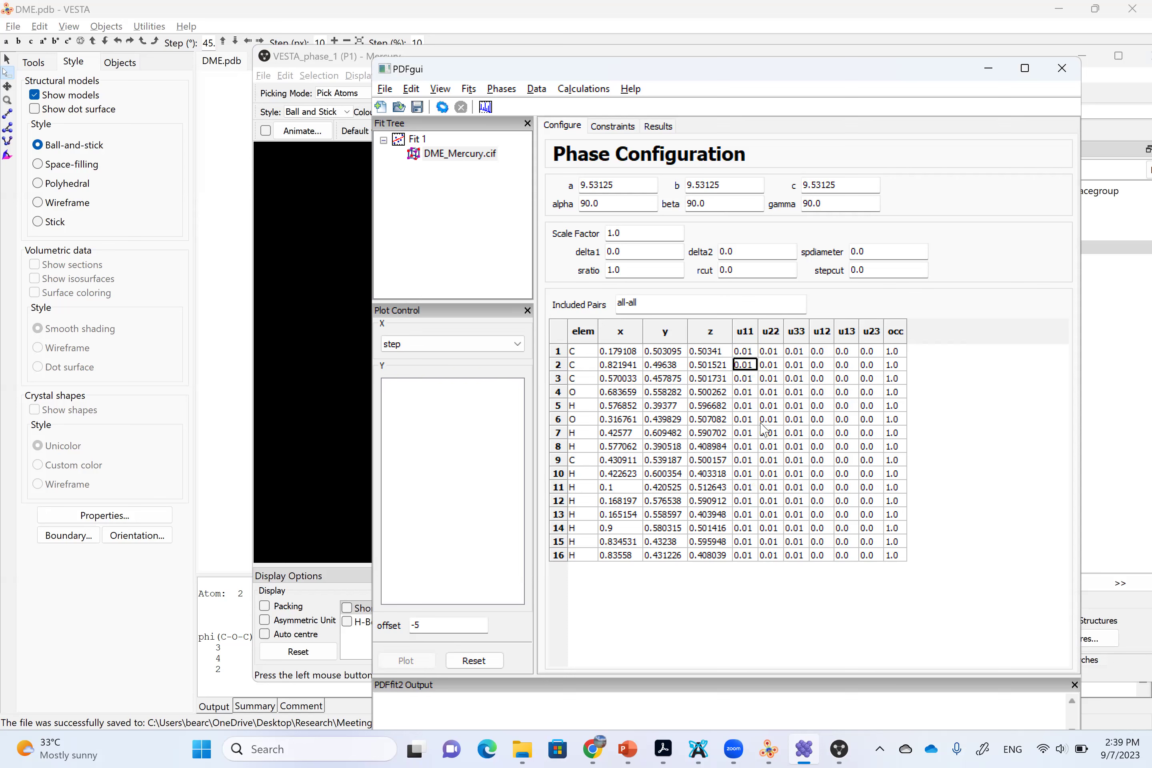
pyautogui.click(752, 354)
pyautogui.click(571, 460)
pyautogui.click(577, 392)
pyautogui.click(584, 421)
pyautogui.click(581, 407)
pyautogui.click(743, 353)
# Add a new calculation to Fit 1 and open its configuration.
pyautogui.click(578, 92)
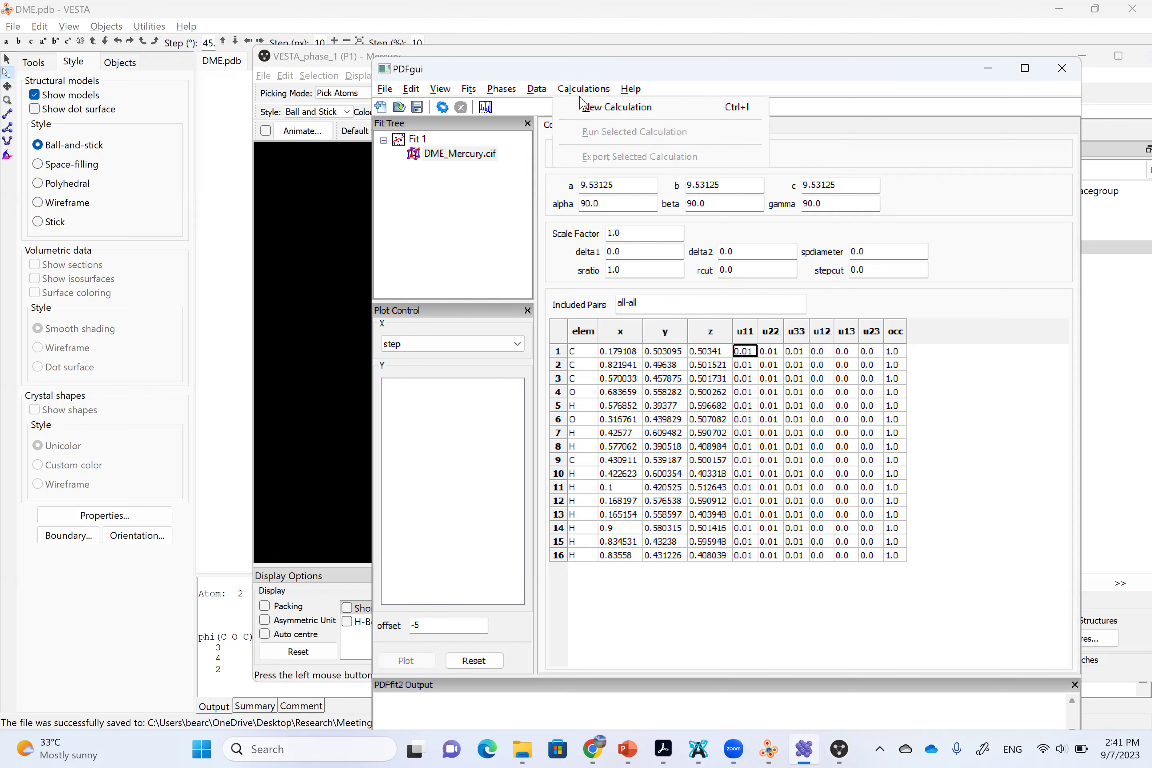
pyautogui.click(580, 105)
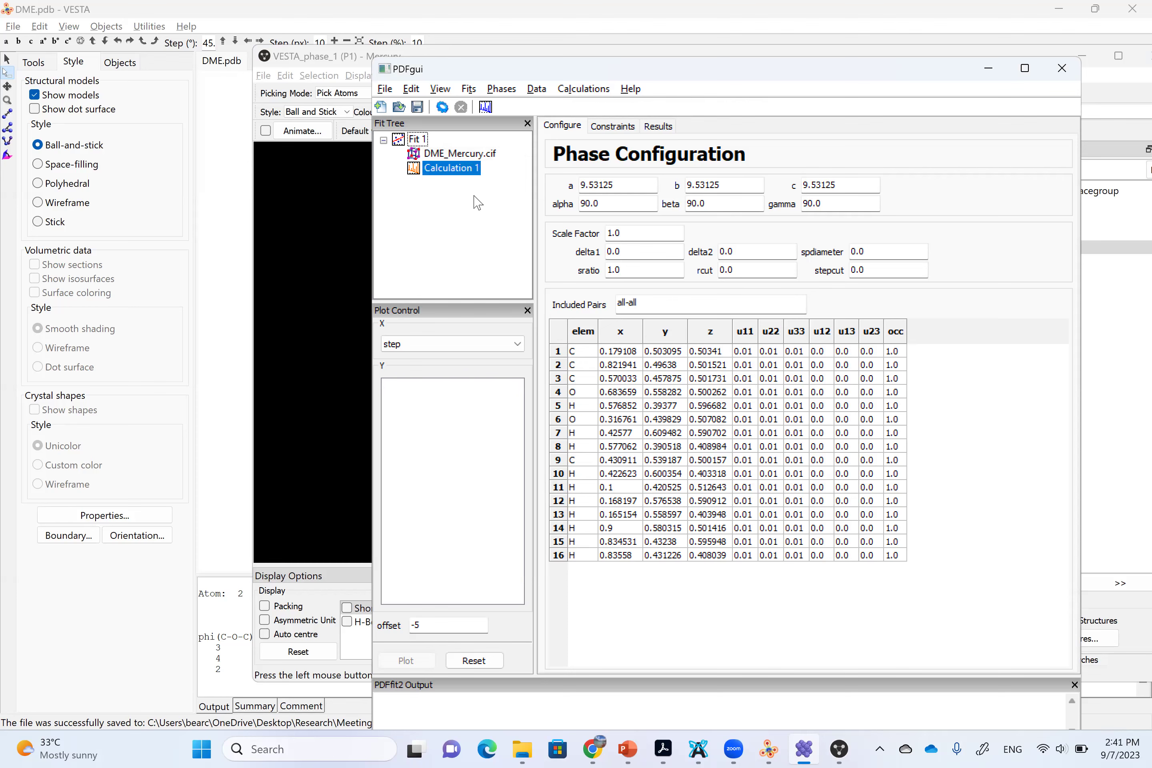
pyautogui.click(462, 169)
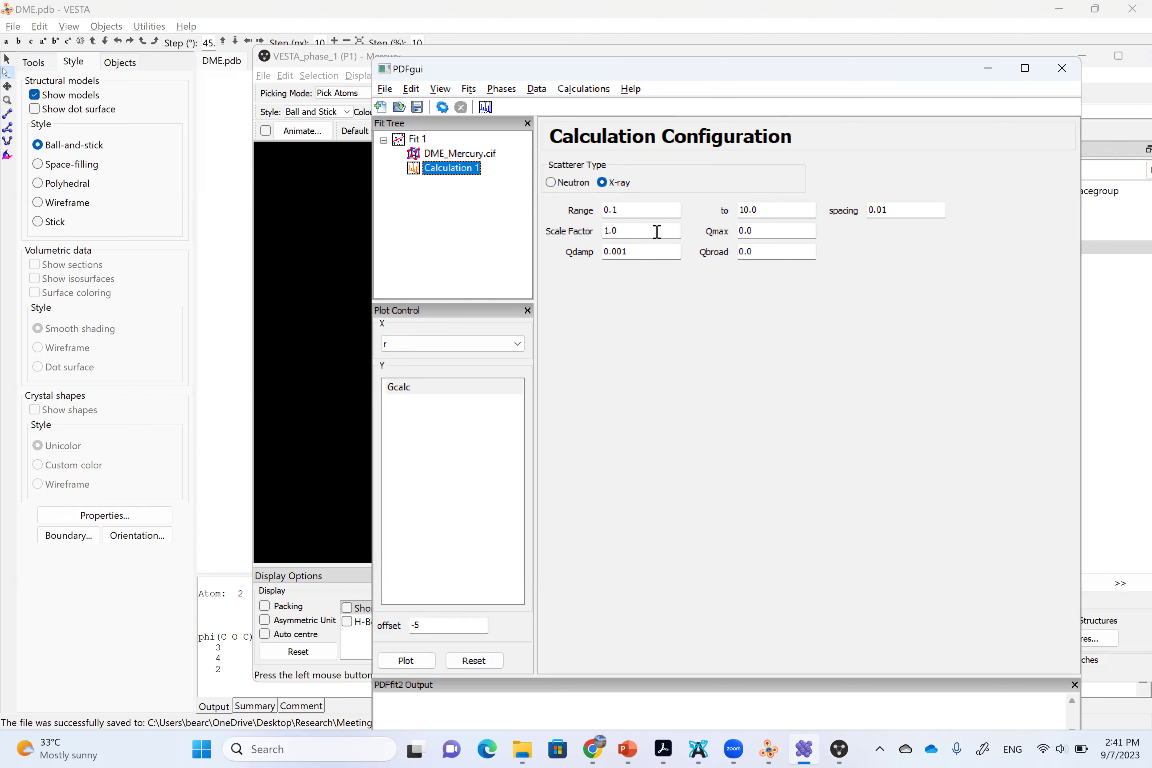
# Set the calculation's Qmax to 21, Qdamp to 0.032 and Qbroad to 0.028.
pyautogui.click(761, 231)
pyautogui.doubleClick(744, 231)
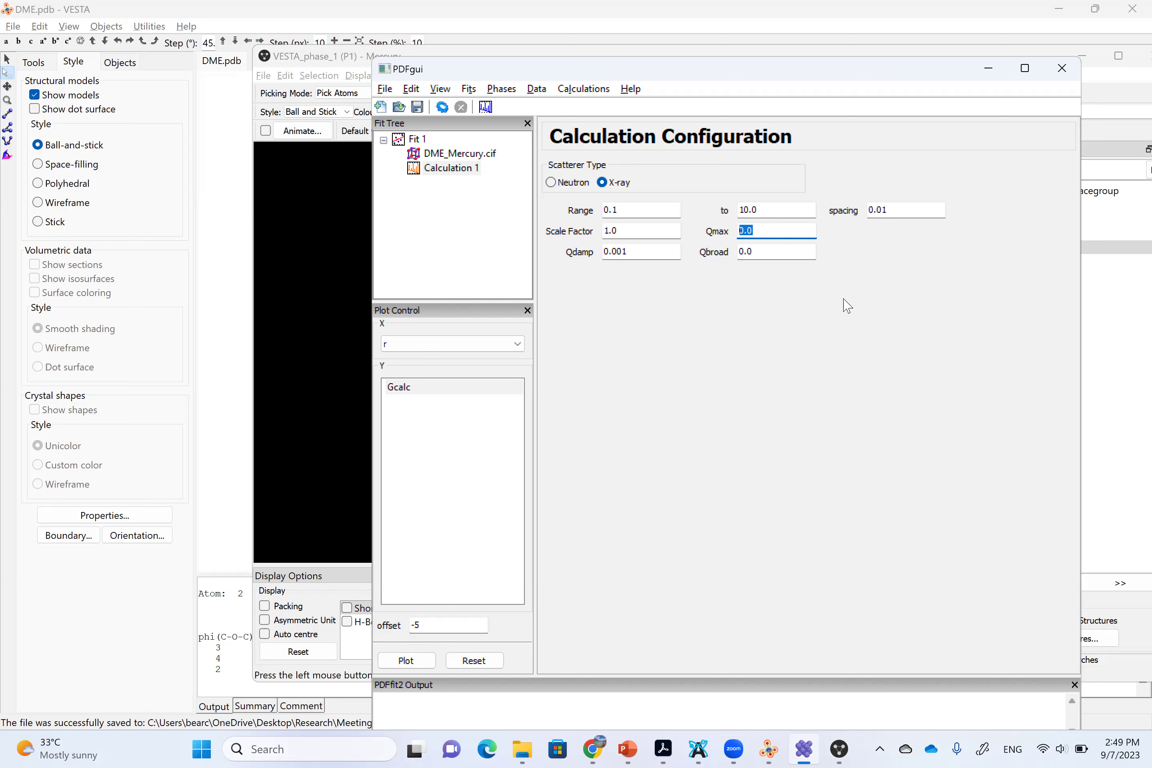
pyautogui.write('21')
pyautogui.press('Tab')
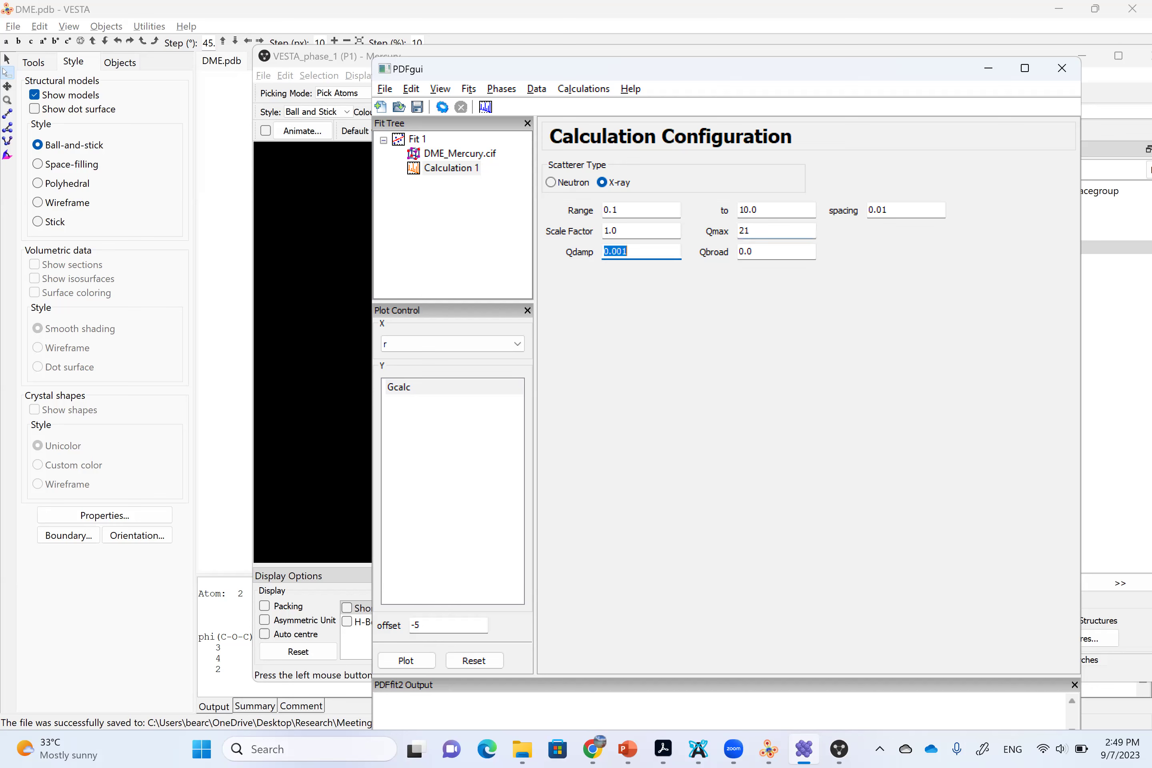
pyautogui.click(627, 251)
pyautogui.press('BackSpace')
pyautogui.press('BackSpace')
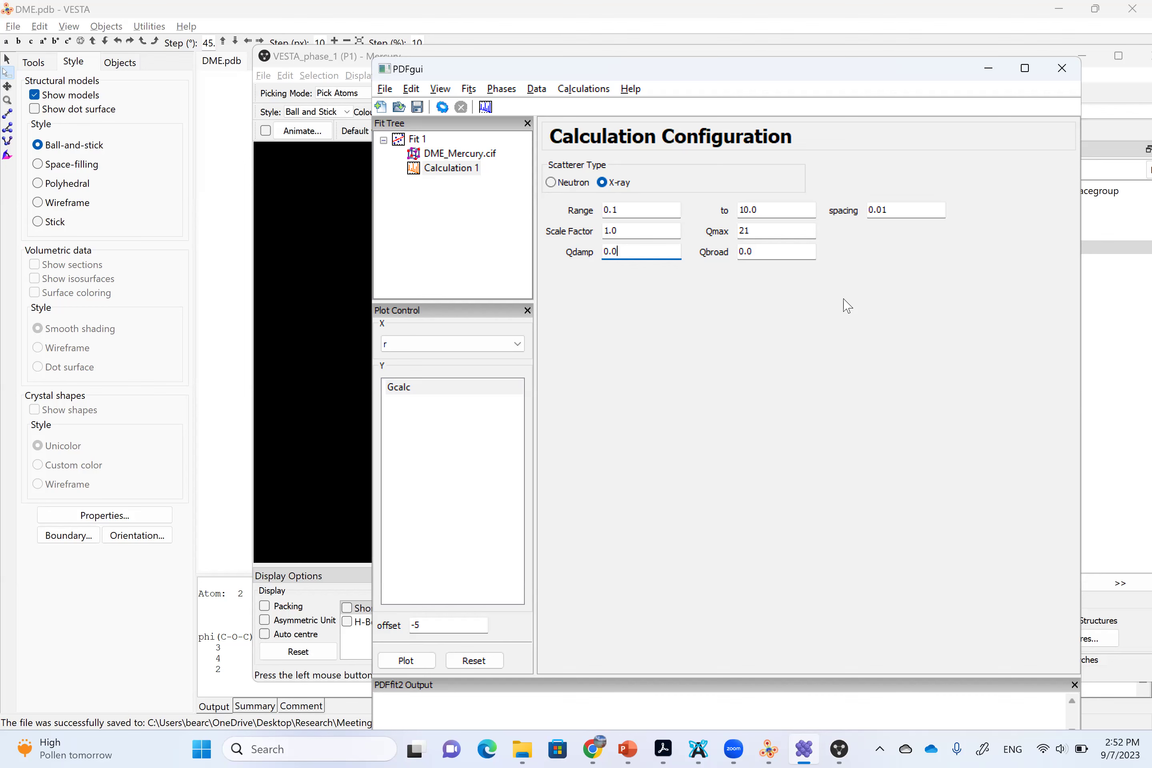
pyautogui.write('32')
pyautogui.press('Tab')
pyautogui.write('0.028')
pyautogui.press('Tab')
# Run Calculation 1 and plot Gcalc against r, placing the plot below the calculation settings.
pyautogui.click(478, 154)
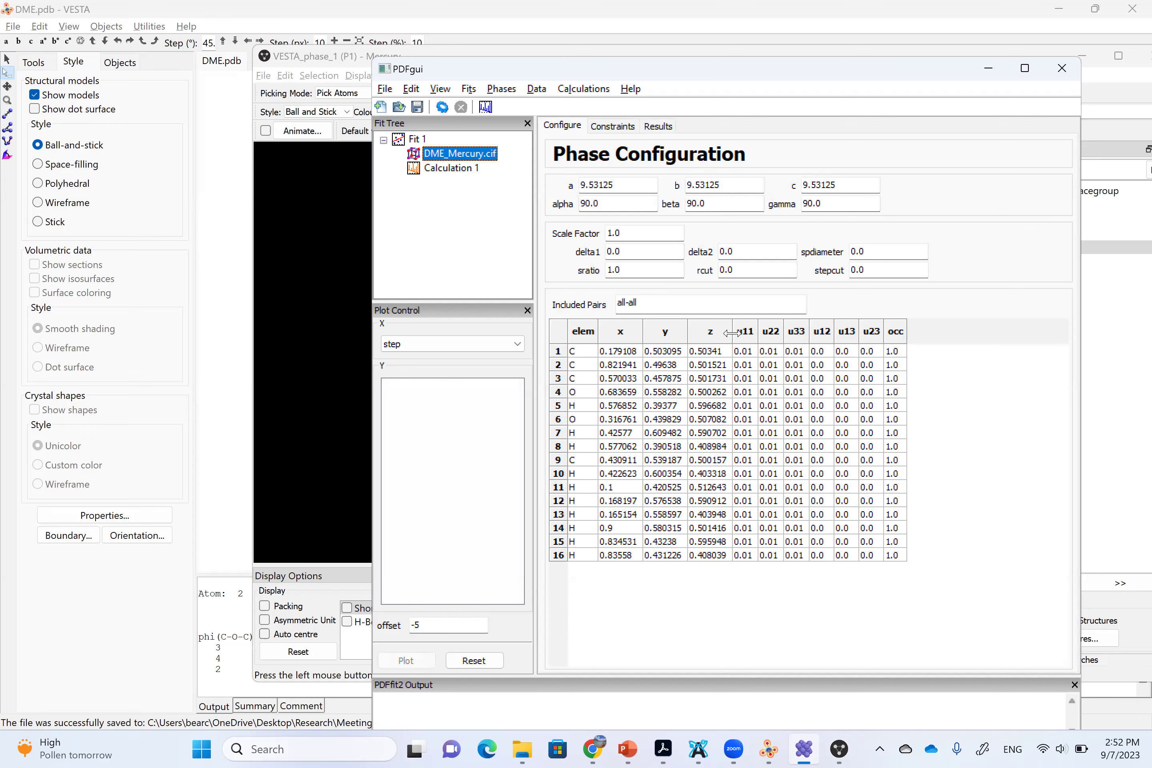
pyautogui.click(441, 109)
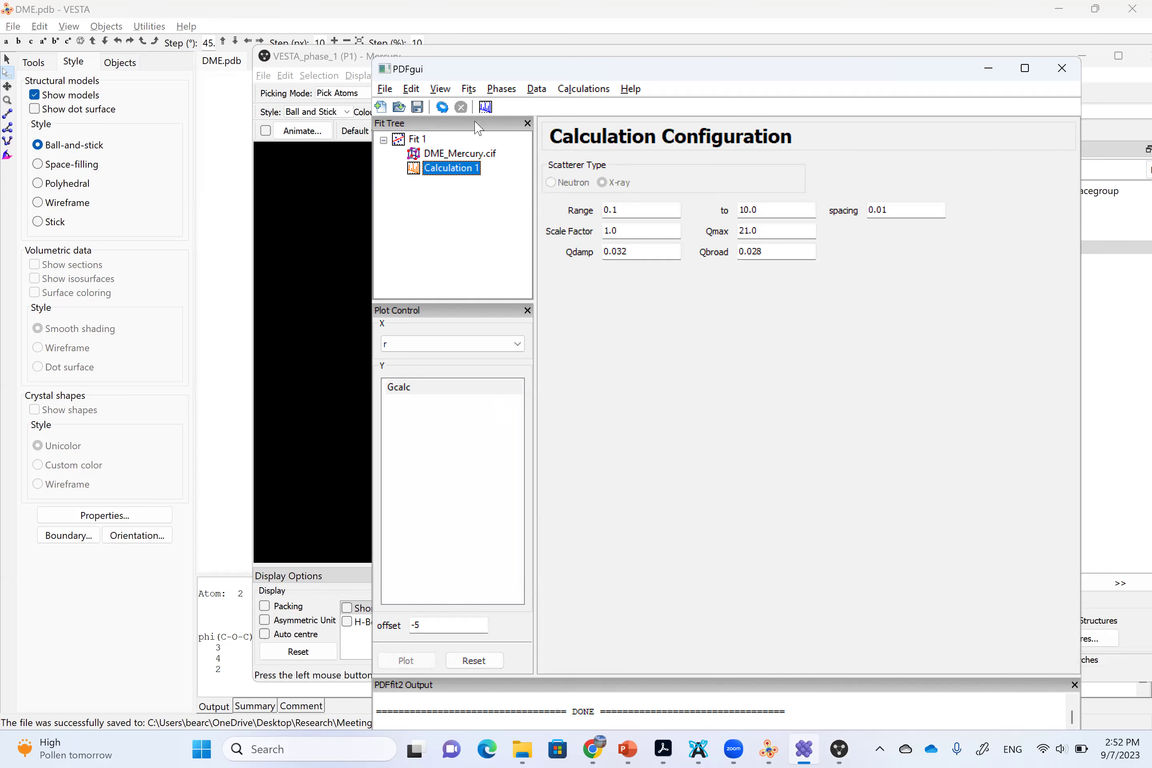
pyautogui.click(485, 106)
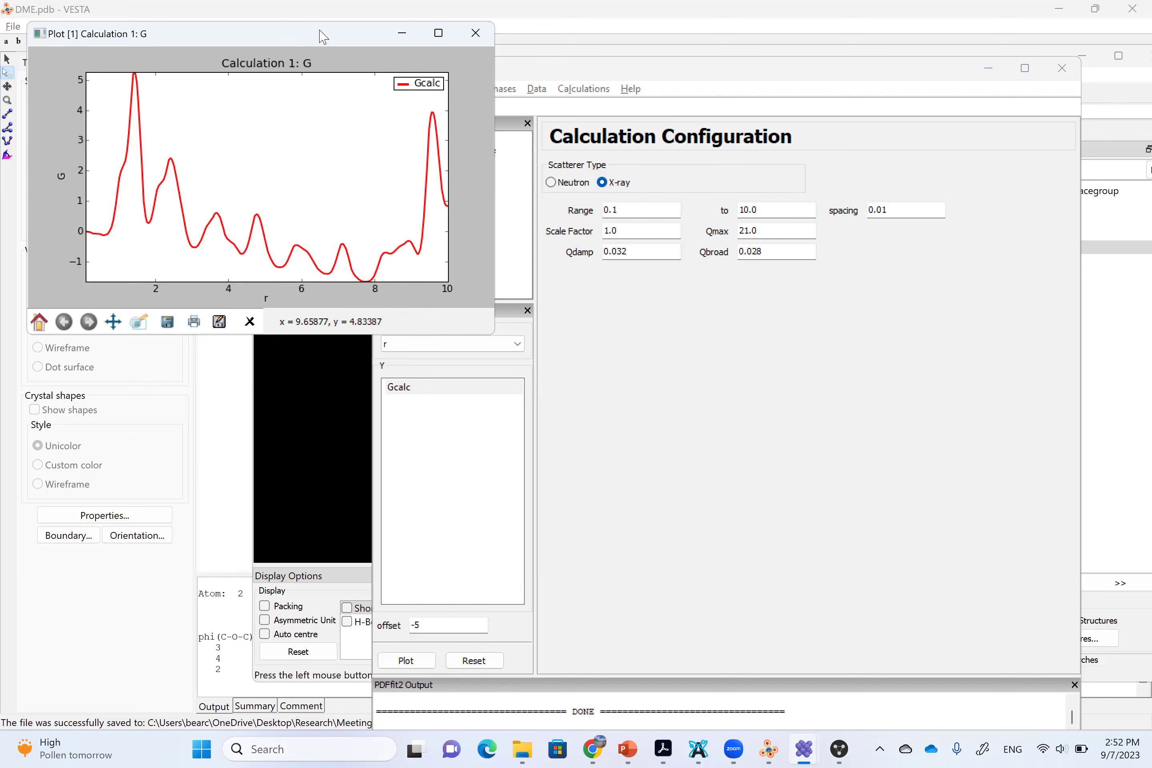
pyautogui.moveTo(323, 36); pyautogui.dragTo(864, 329)
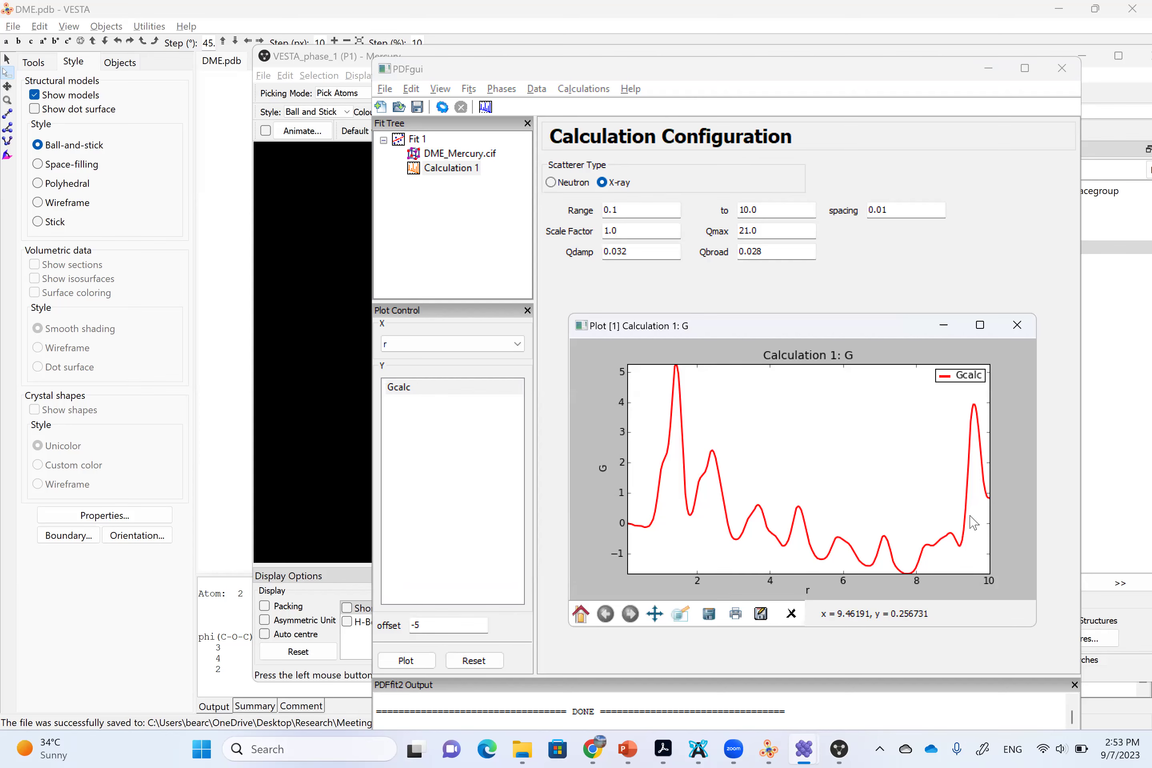
# Switch to VESTA and measure the distance between the two terminal carbon atoms of the DME molecule.
pyautogui.click(764, 747)
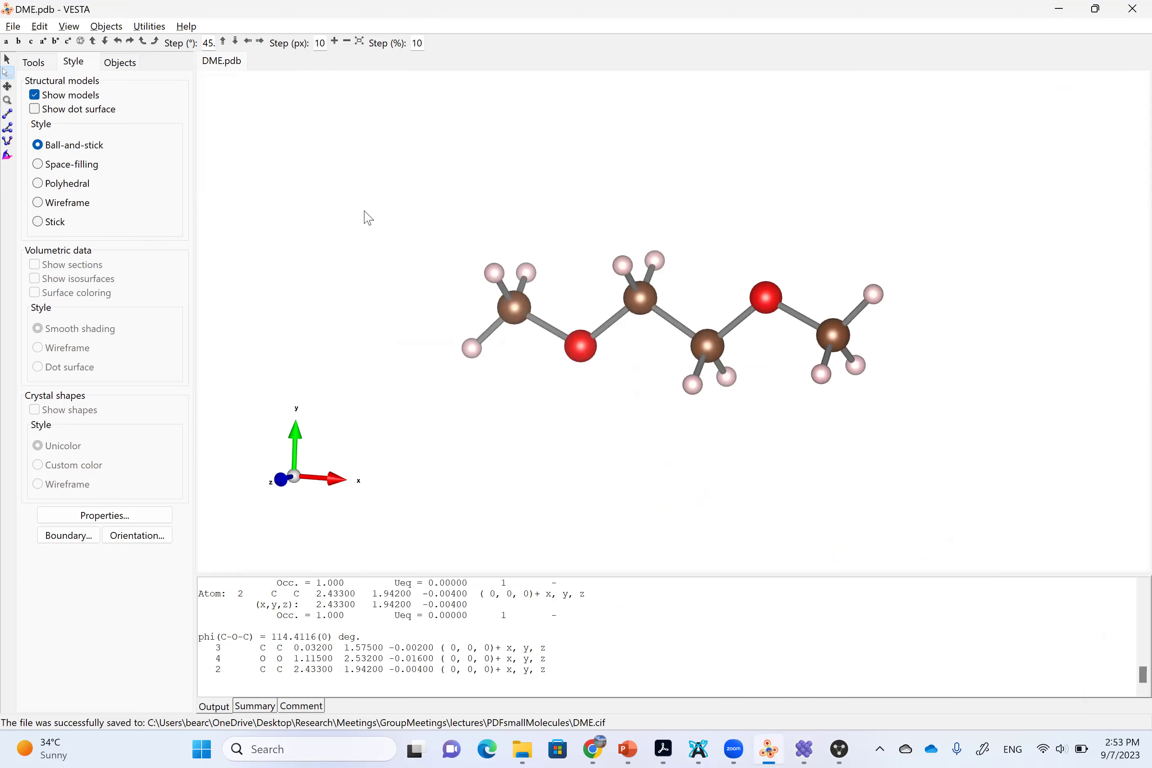
pyautogui.click(9, 115)
pyautogui.click(512, 308)
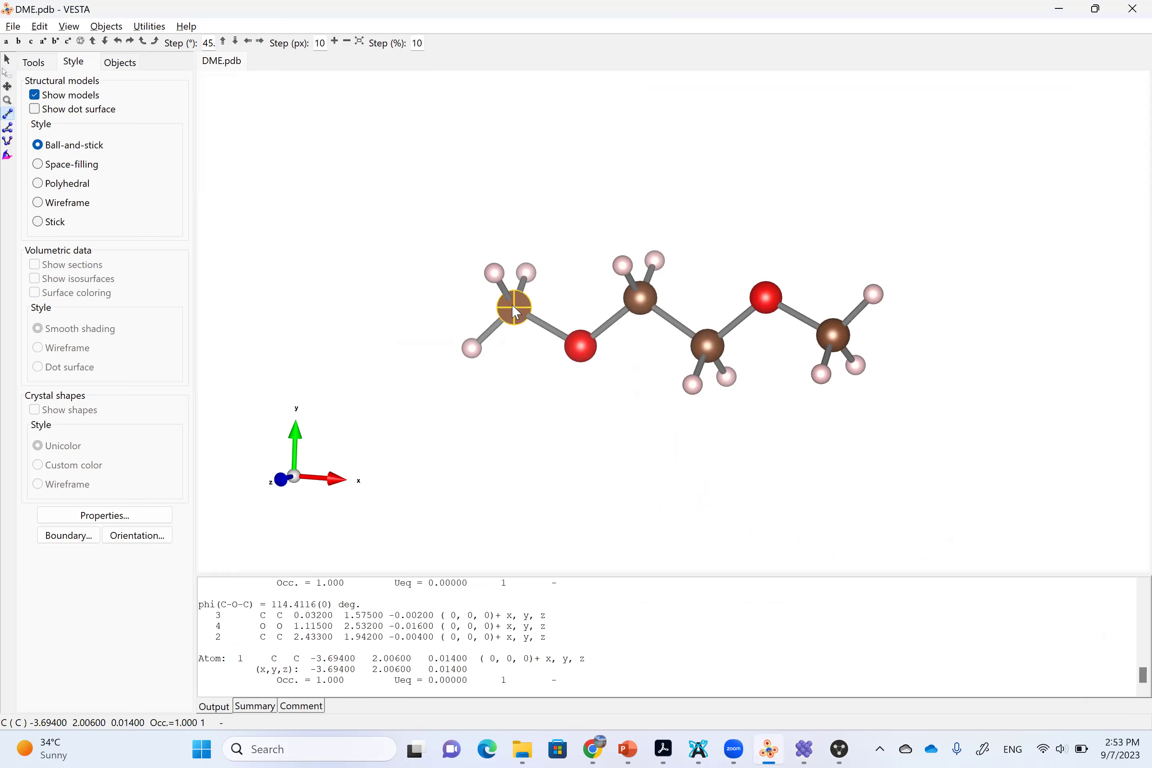
pyautogui.click(834, 335)
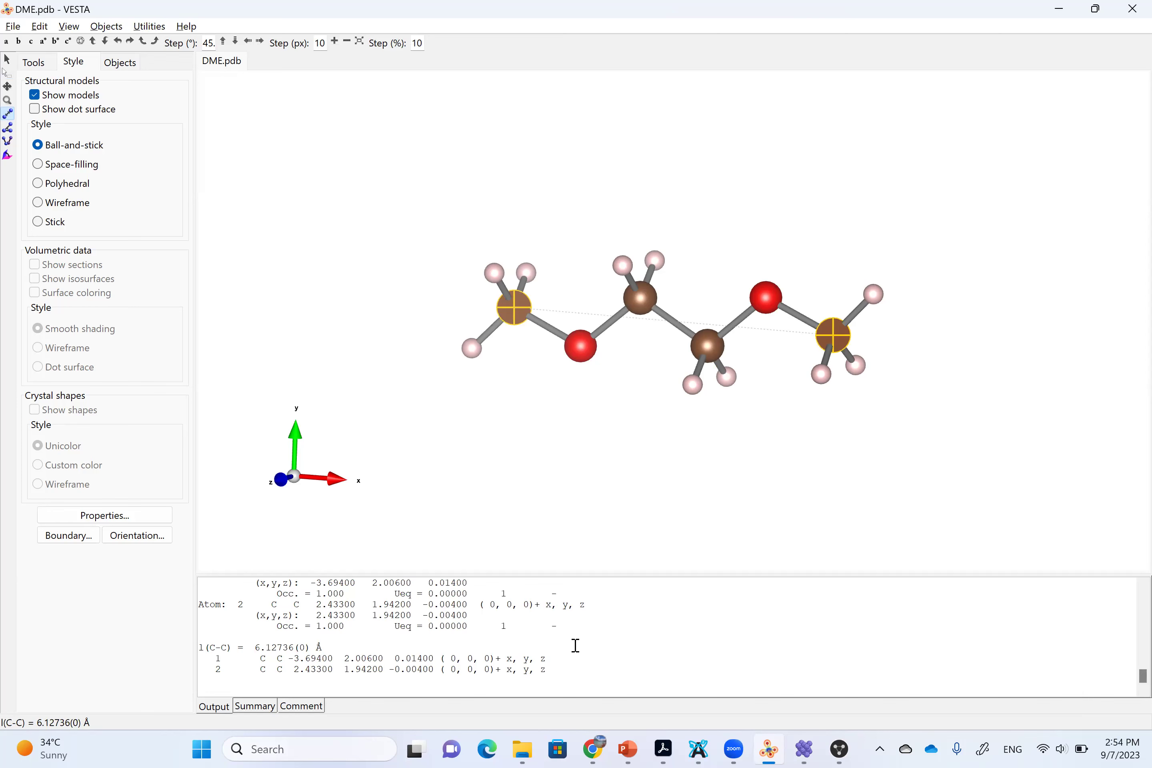
pyautogui.moveTo(805, 749)
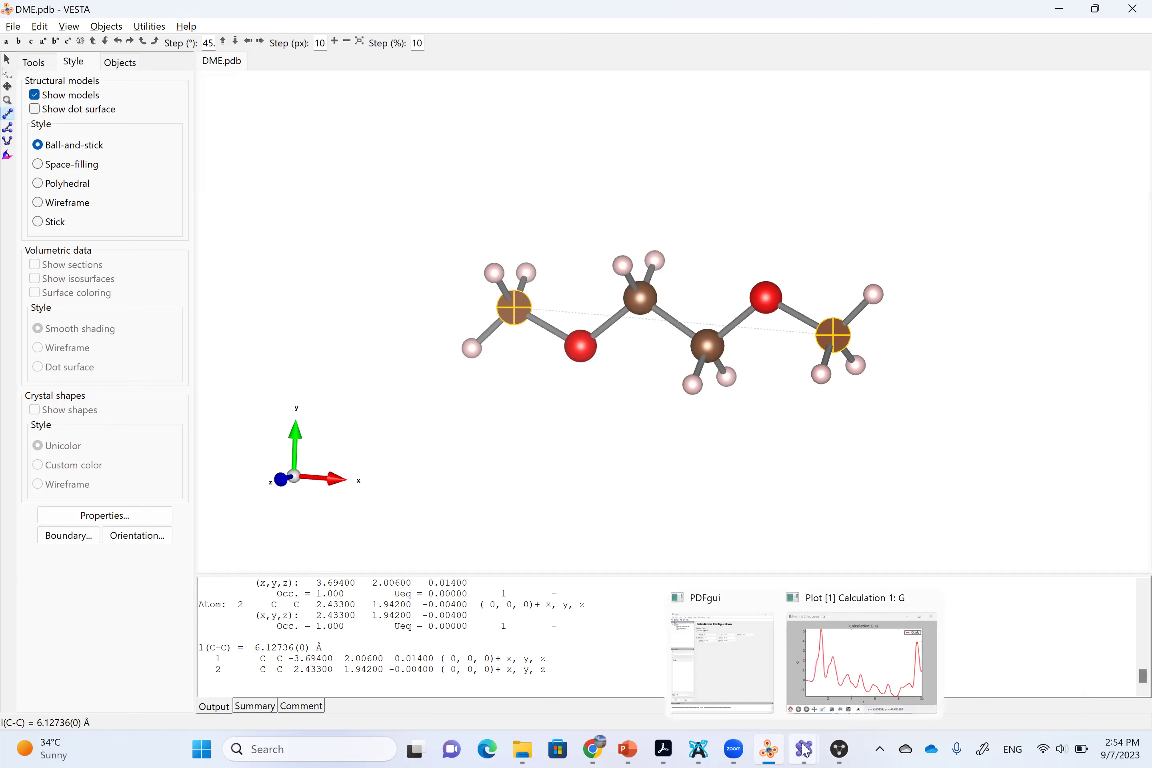
# Measure a C–H bond at the DME molecule's left terminal carbon in VESTA and compare it with the PDFgui Gcalc plot.
pyautogui.click(868, 674)
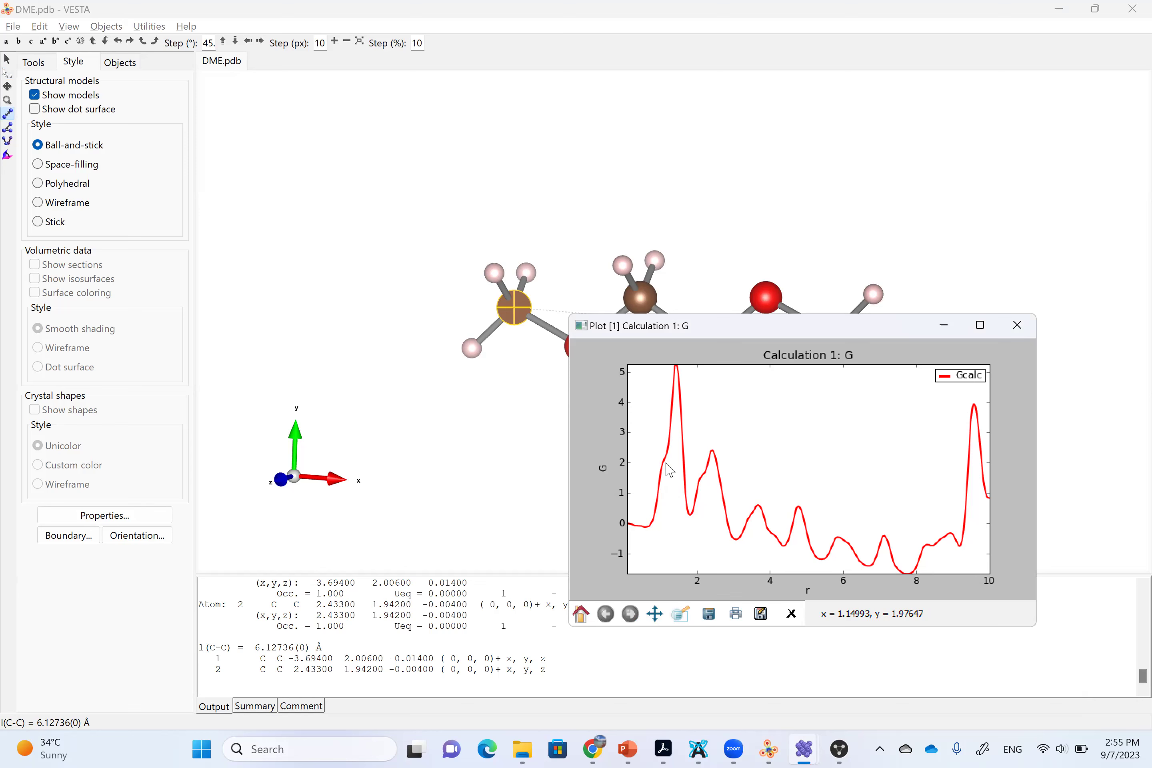
pyautogui.moveTo(751, 329); pyautogui.dragTo(844, 297)
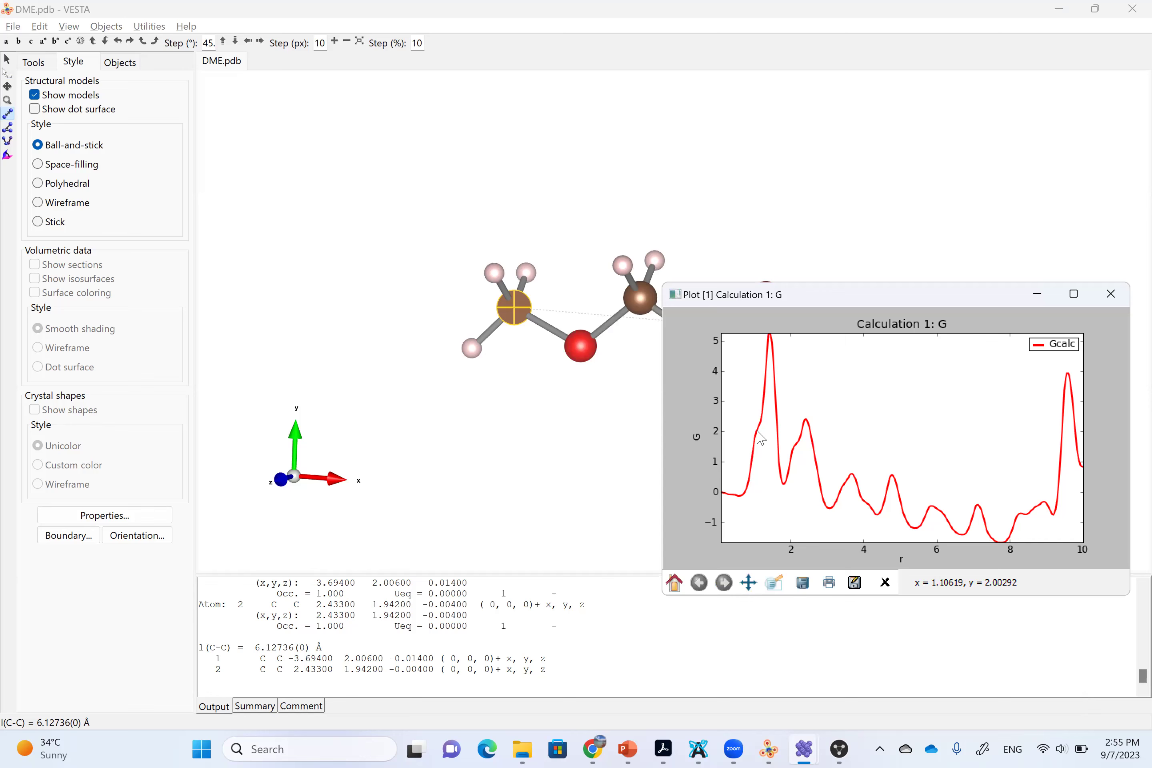
pyautogui.click(527, 330)
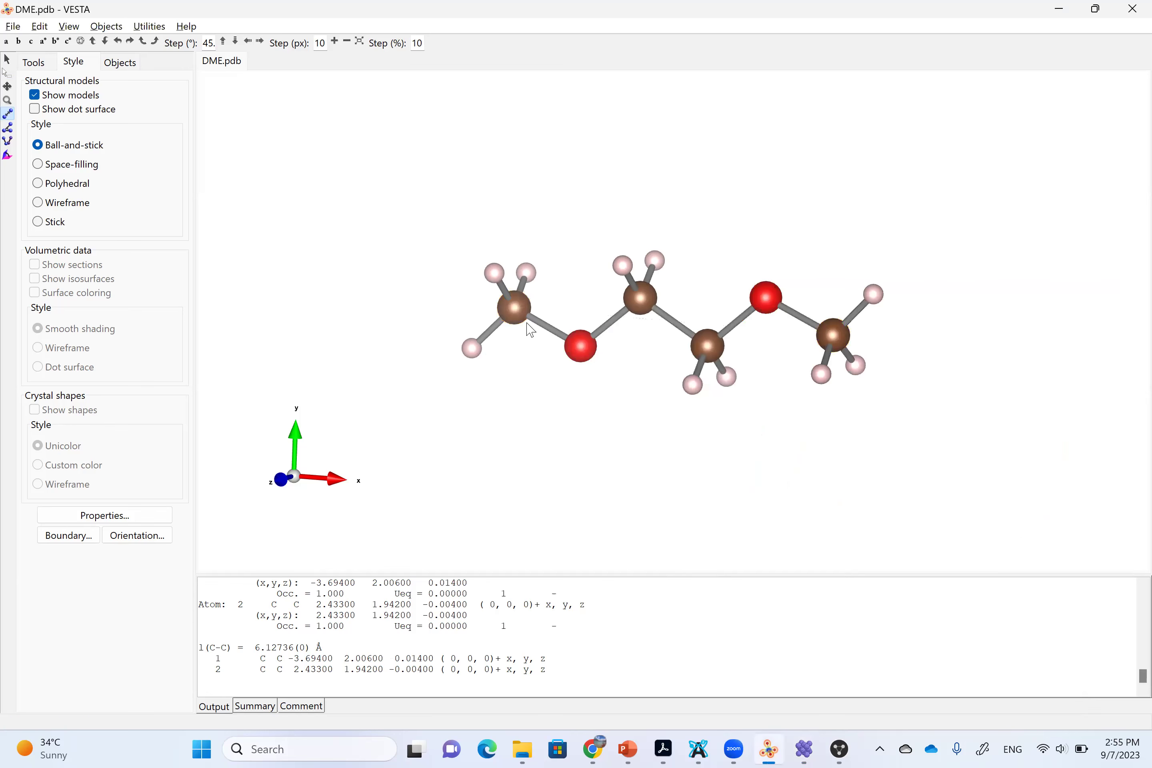
pyautogui.click(520, 309)
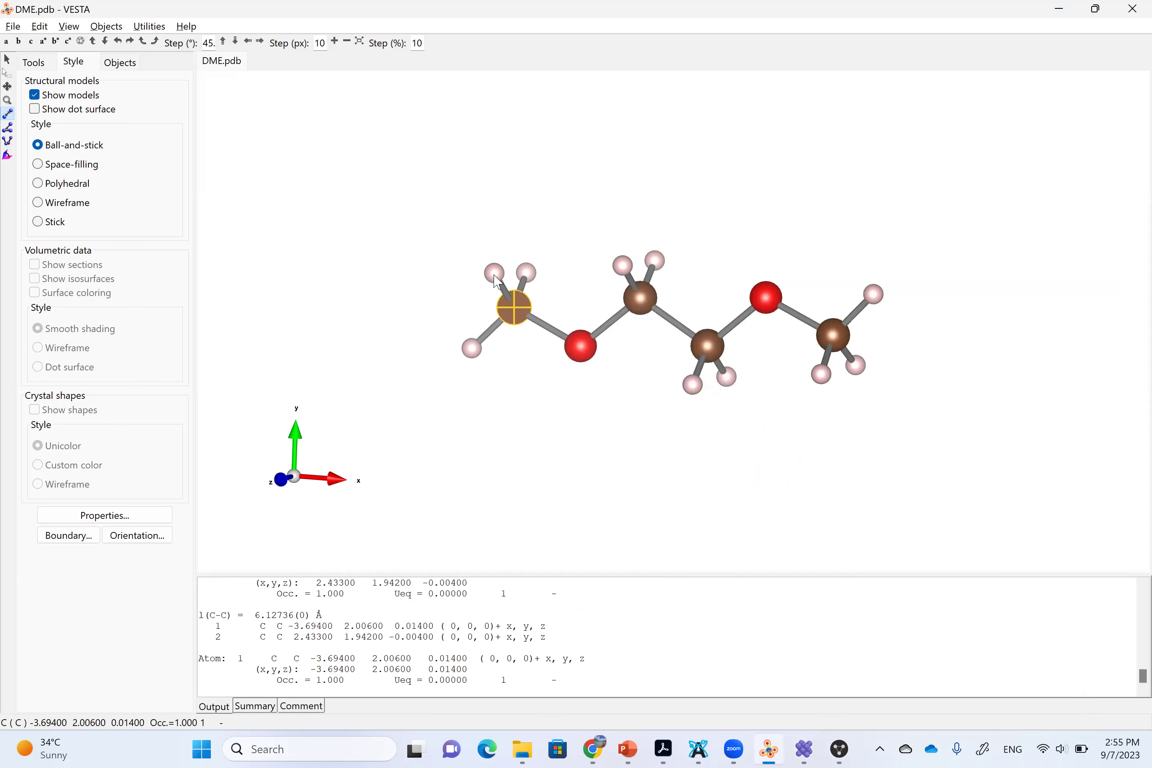
pyautogui.click(495, 275)
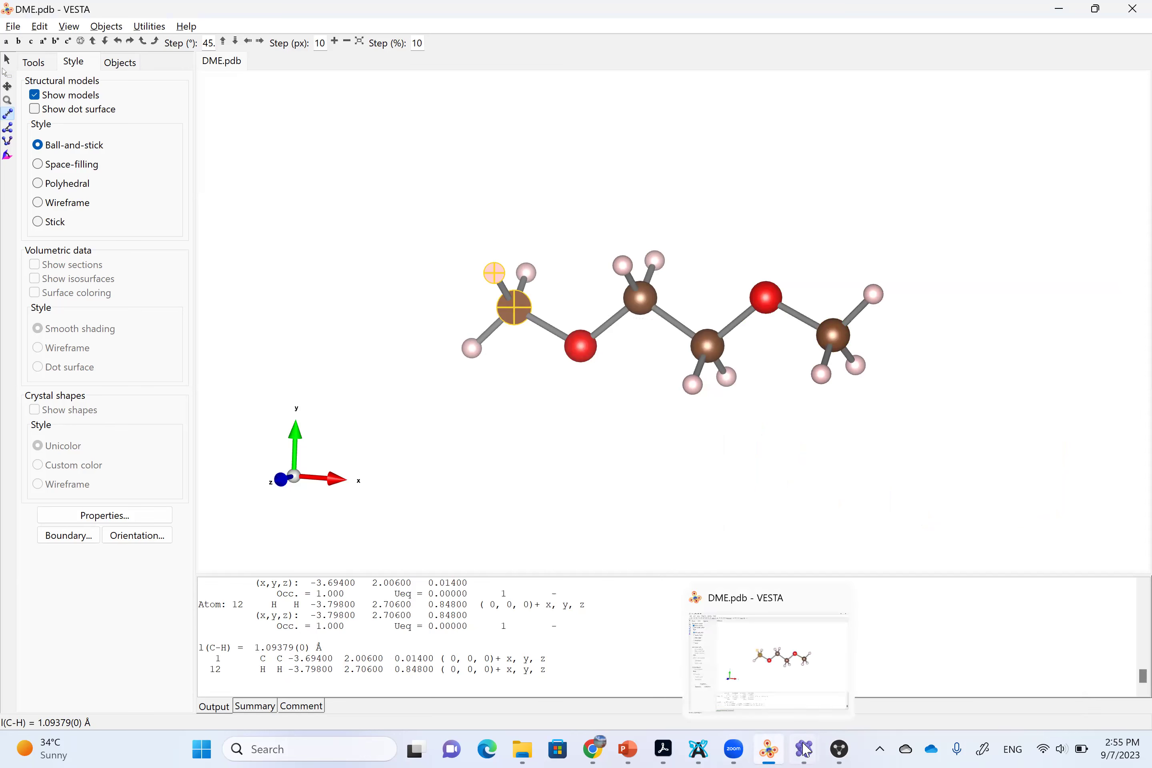
pyautogui.moveTo(803, 747)
pyautogui.click(868, 661)
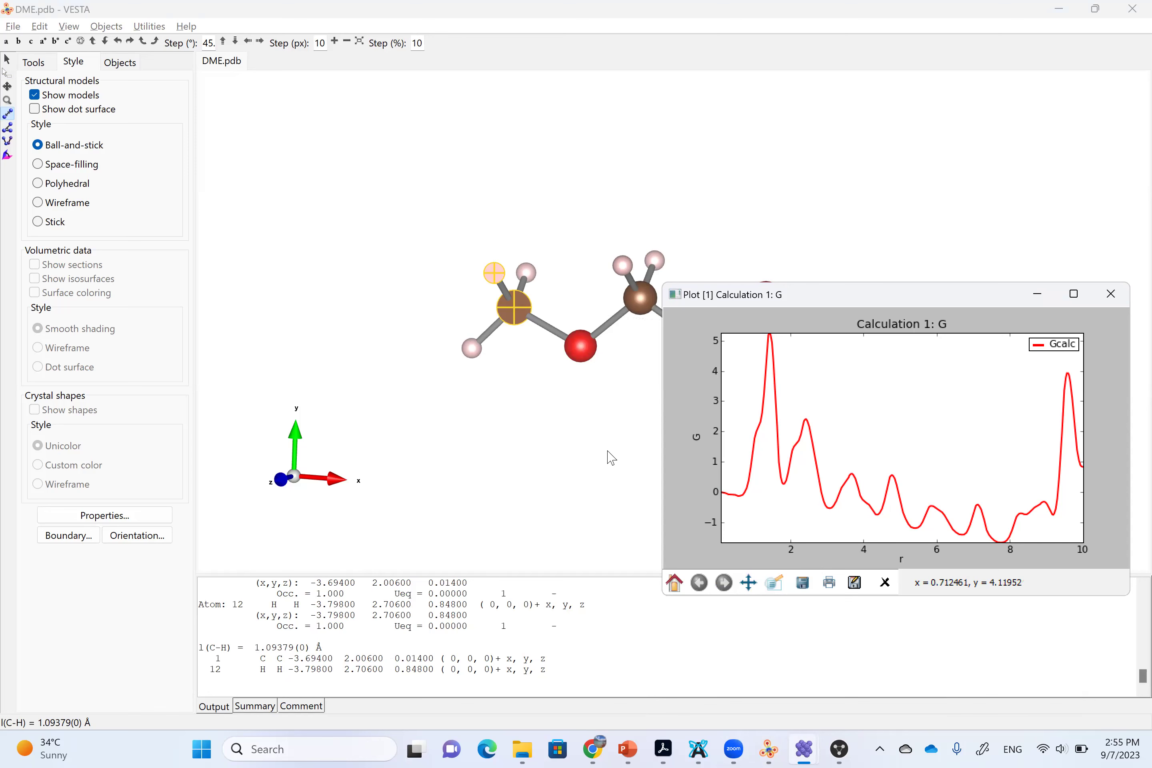
# Measure the central C–C bond and the neighbouring C–O bond in VESTA, and compare them with the Gcalc plot.
pyautogui.click(548, 458)
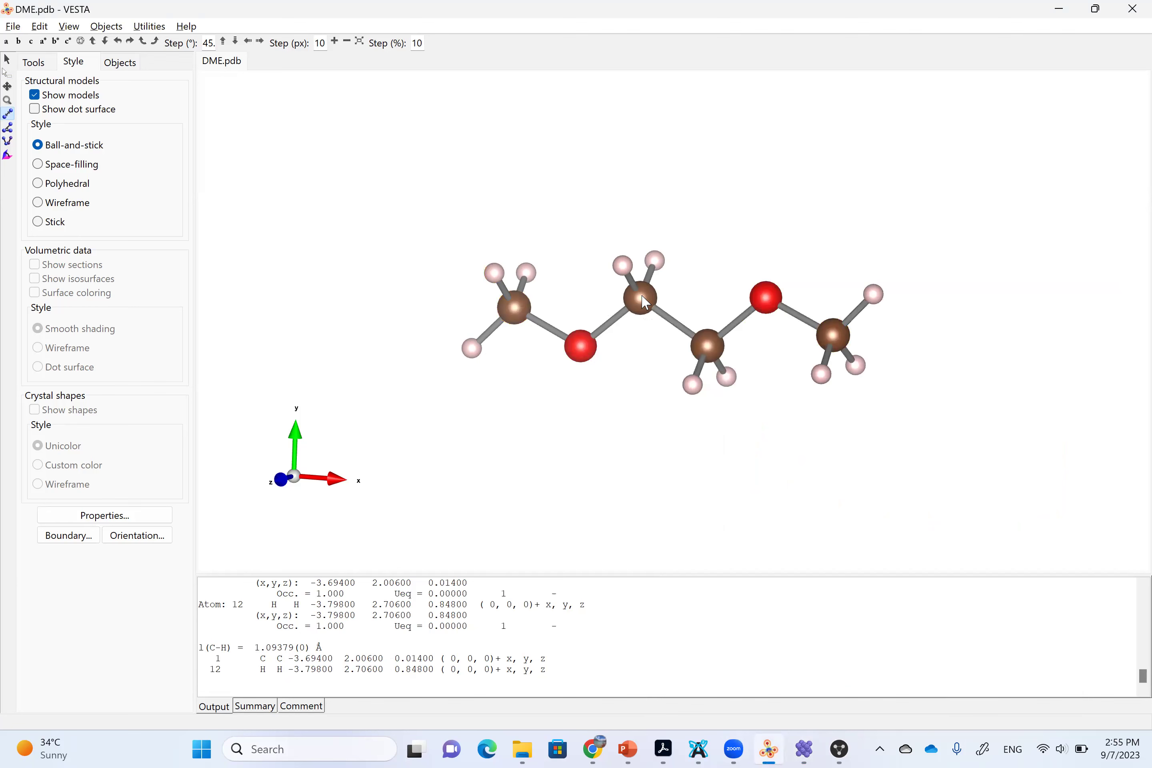
pyautogui.click(641, 300)
pyautogui.click(708, 346)
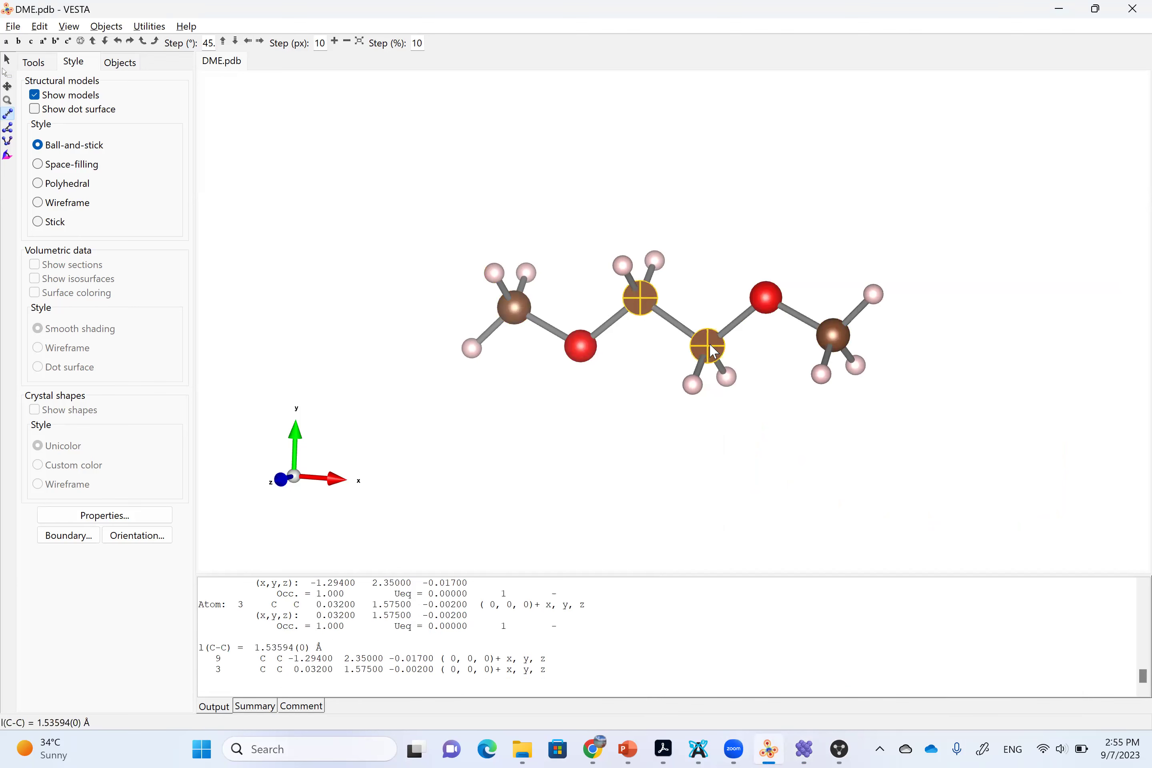
pyautogui.click(580, 386)
pyautogui.click(641, 301)
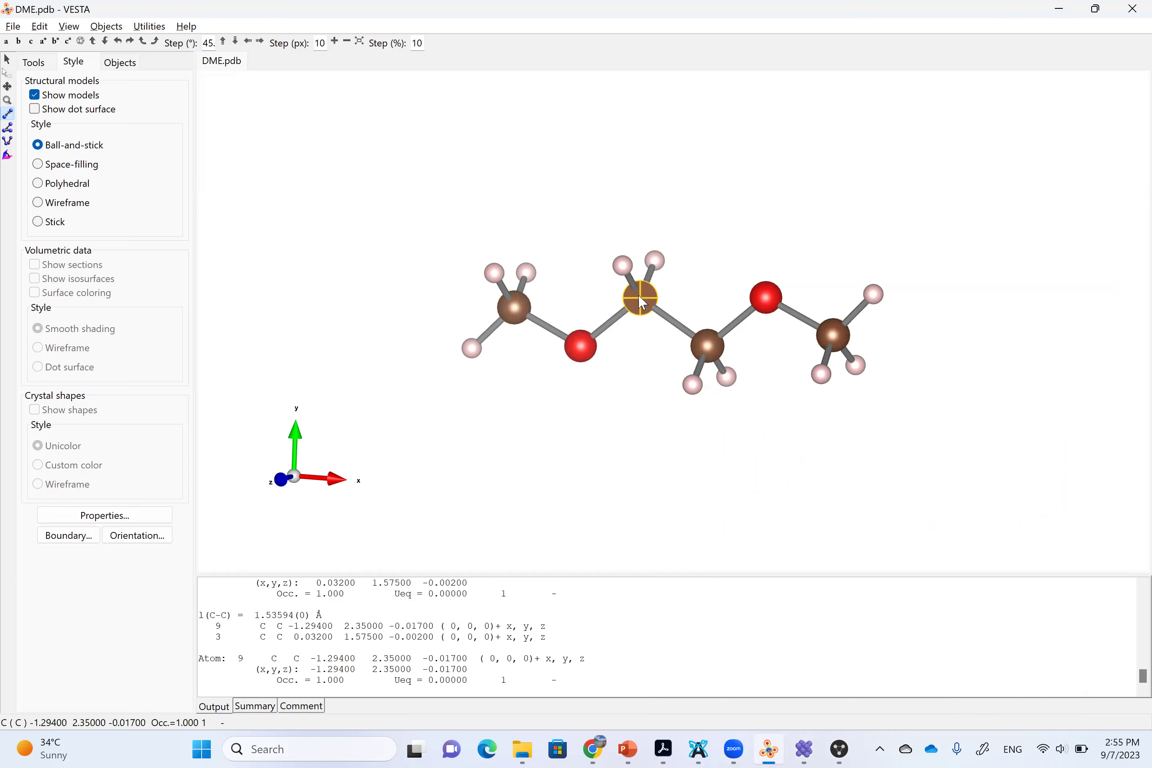
pyautogui.click(581, 347)
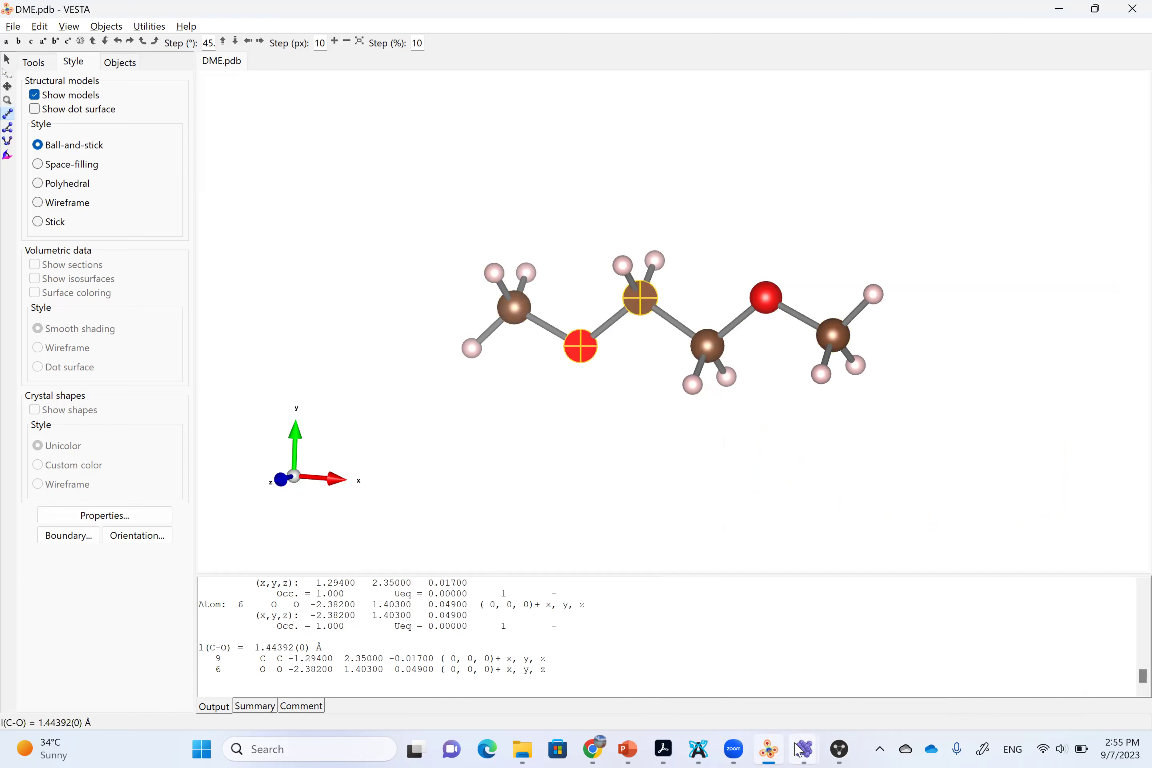
pyautogui.moveTo(804, 749)
pyautogui.click(853, 658)
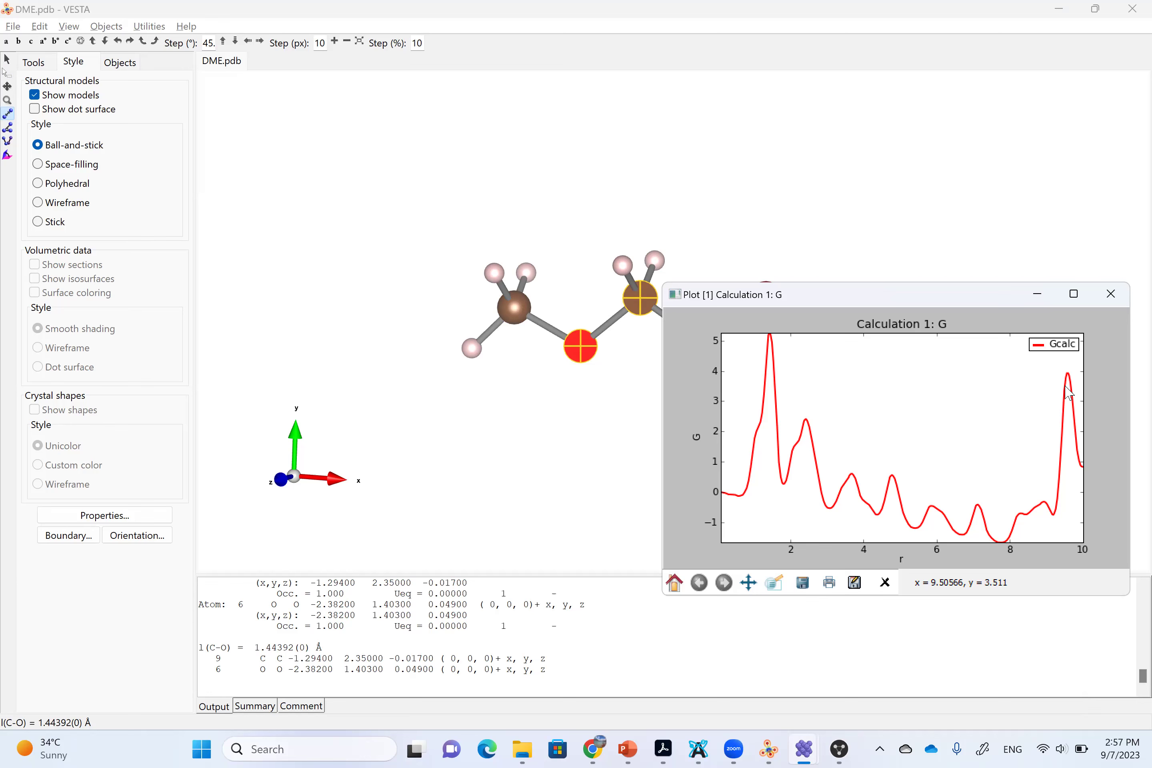
# Examine the spdiameter setting in the DME_Mercury.cif phase configuration in PDFgui, and return to the Gcalc plot.
pyautogui.moveTo(769, 749)
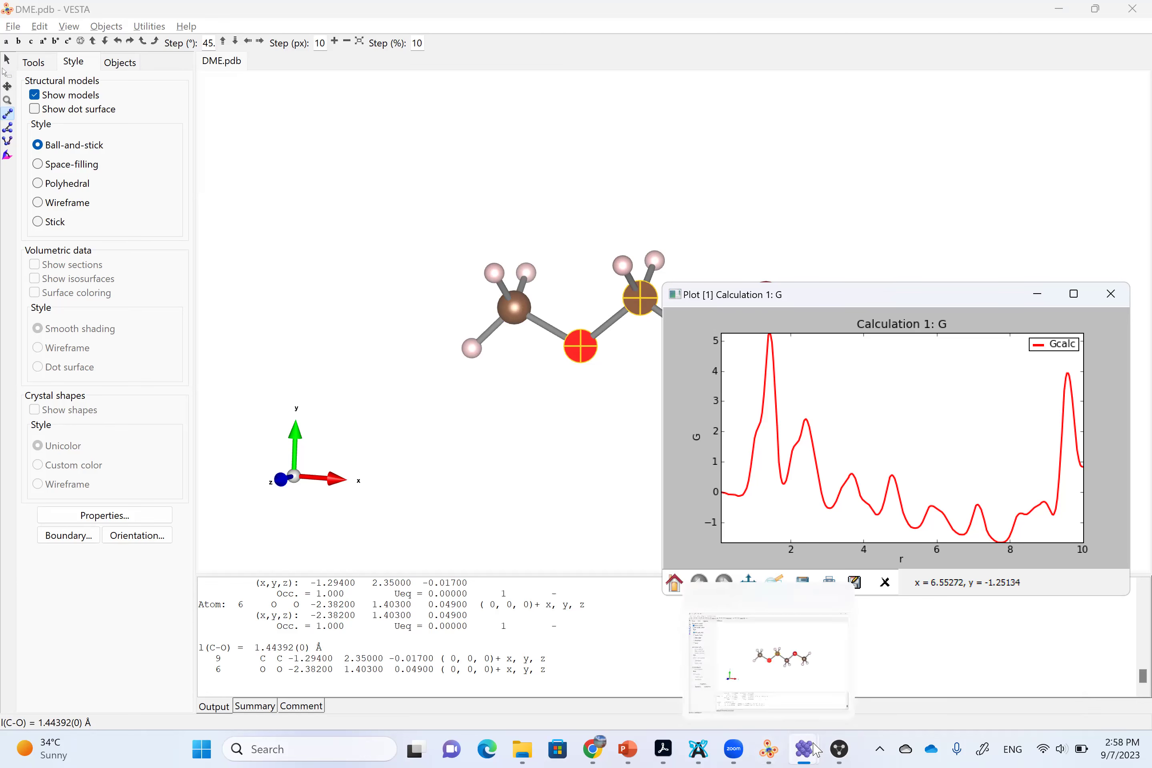
pyautogui.click(746, 663)
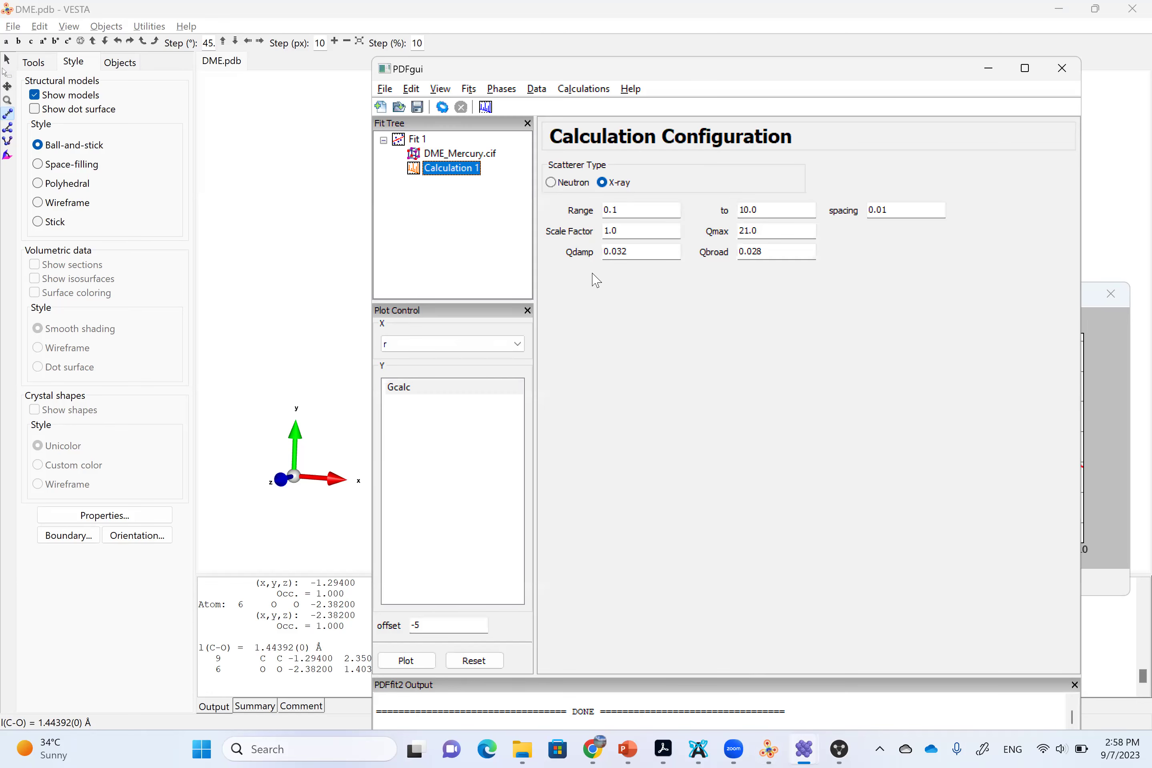
pyautogui.click(461, 156)
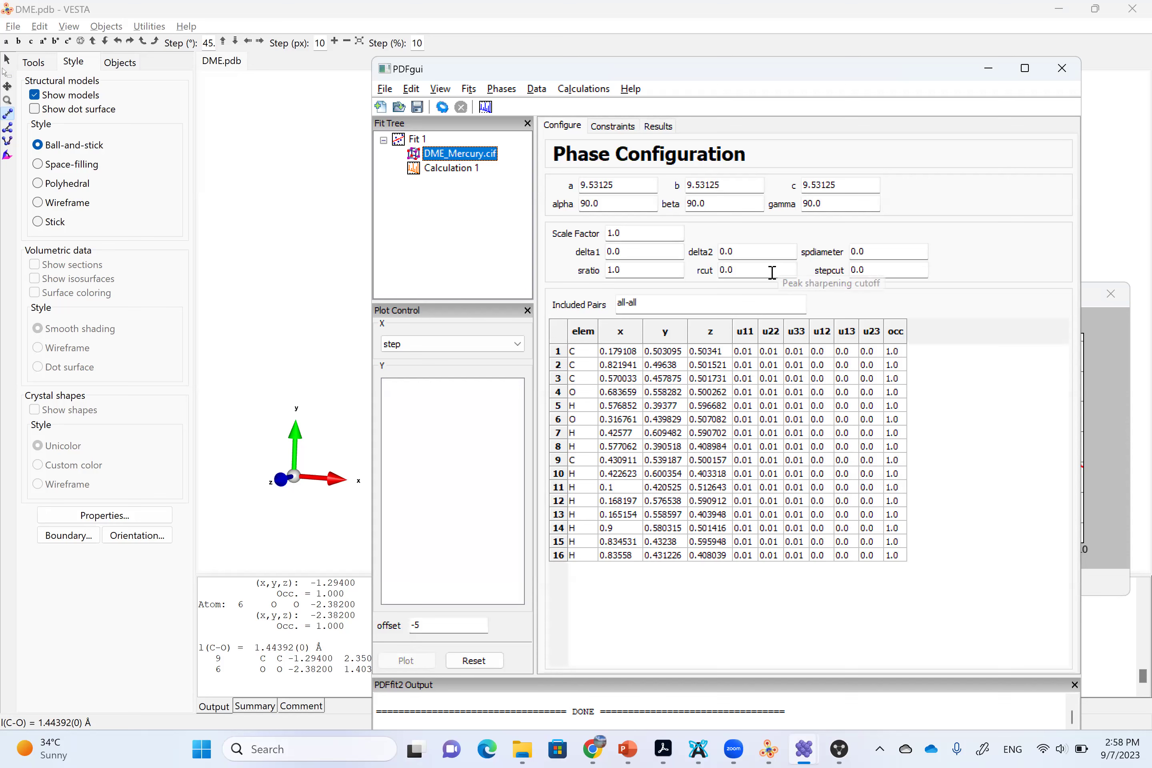
pyautogui.click(879, 253)
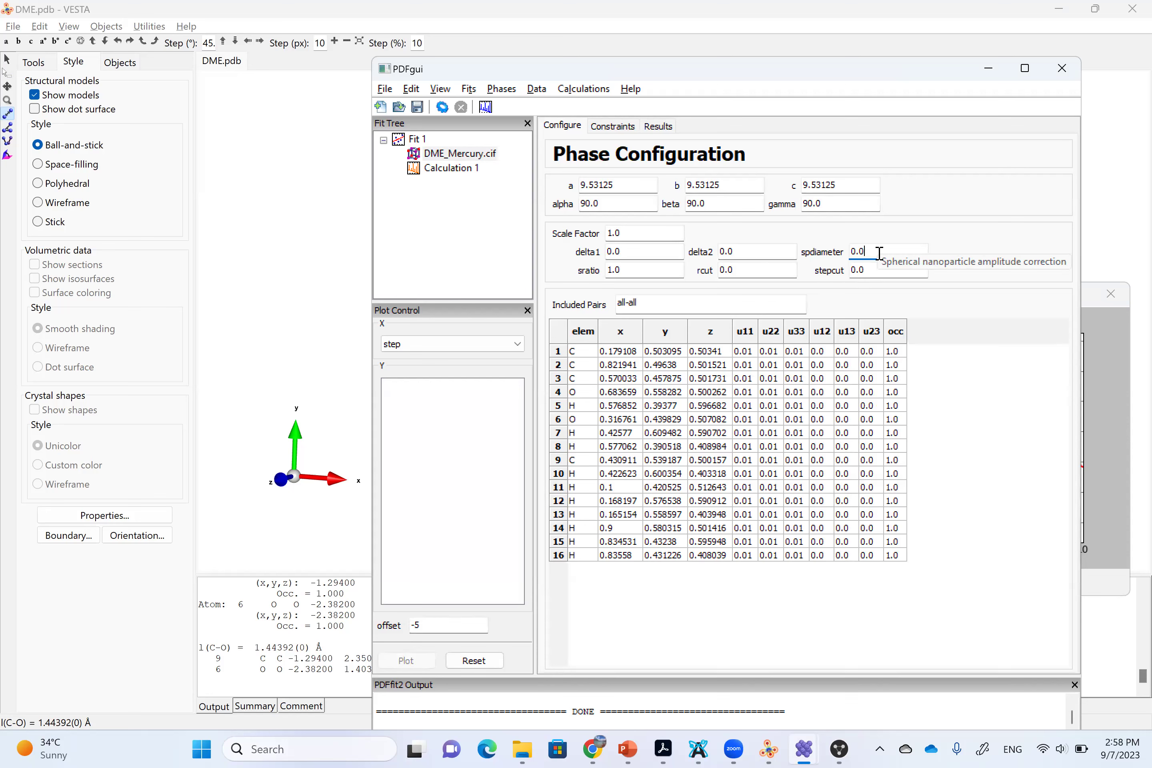
pyautogui.click(988, 75)
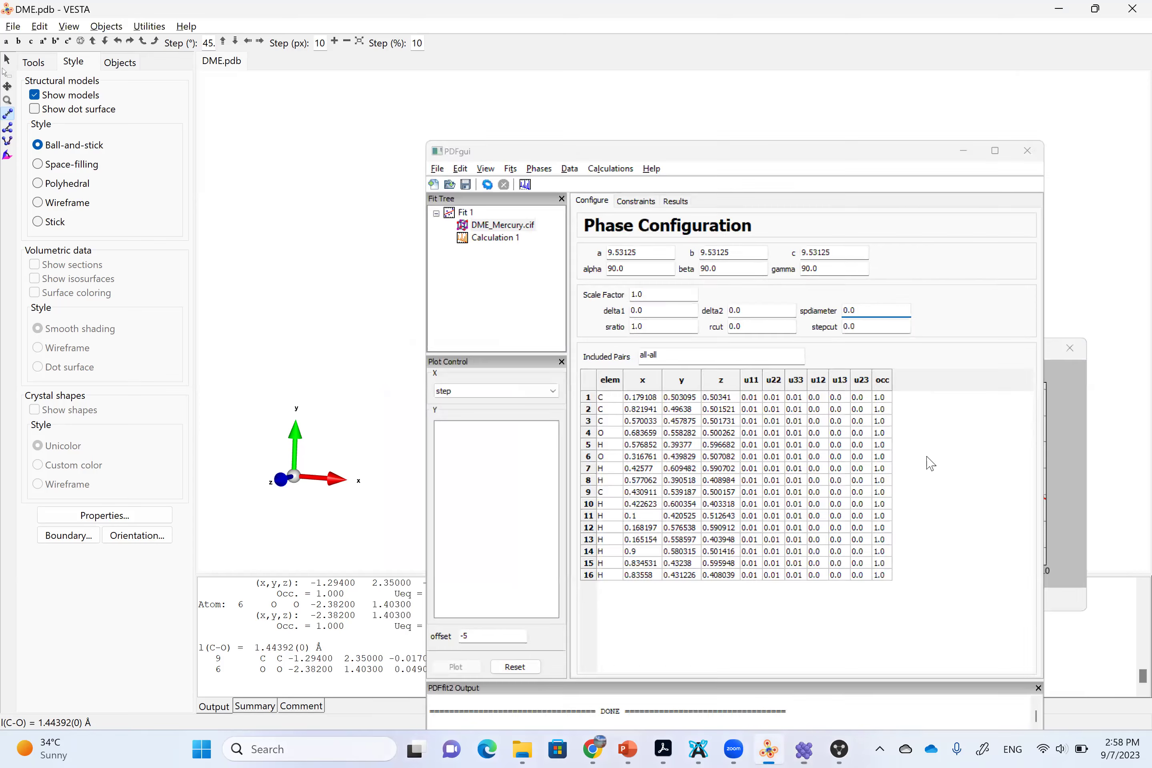
pyautogui.moveTo(804, 750)
pyautogui.click(863, 662)
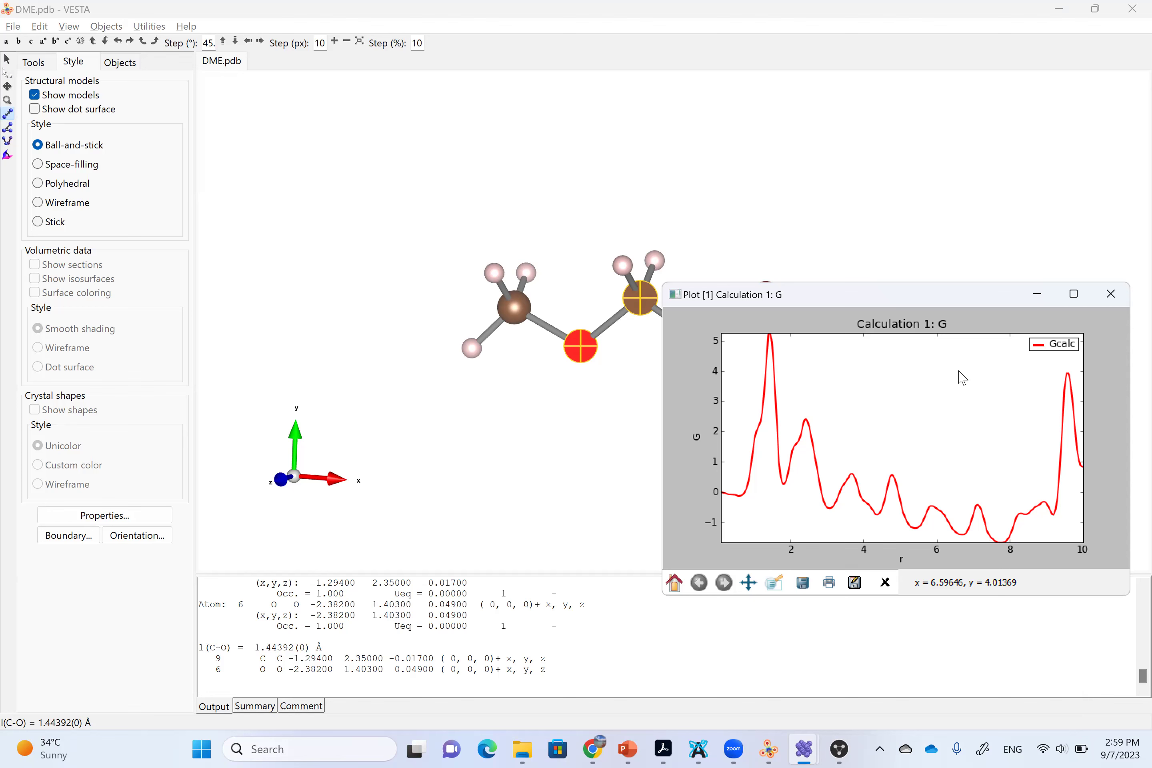
# Select the x, y and z coordinates of all 16 atoms in PDFgui's DME_Mercury.cif phase configuration.
pyautogui.click(804, 748)
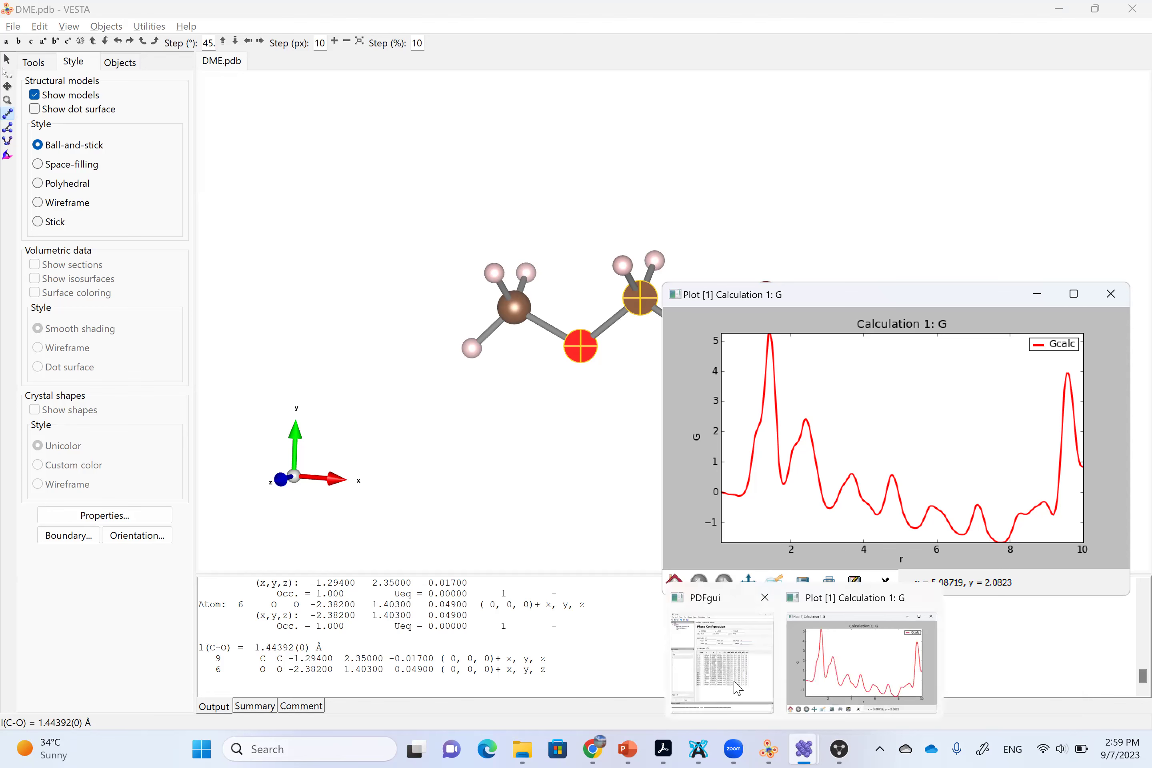
pyautogui.click(725, 668)
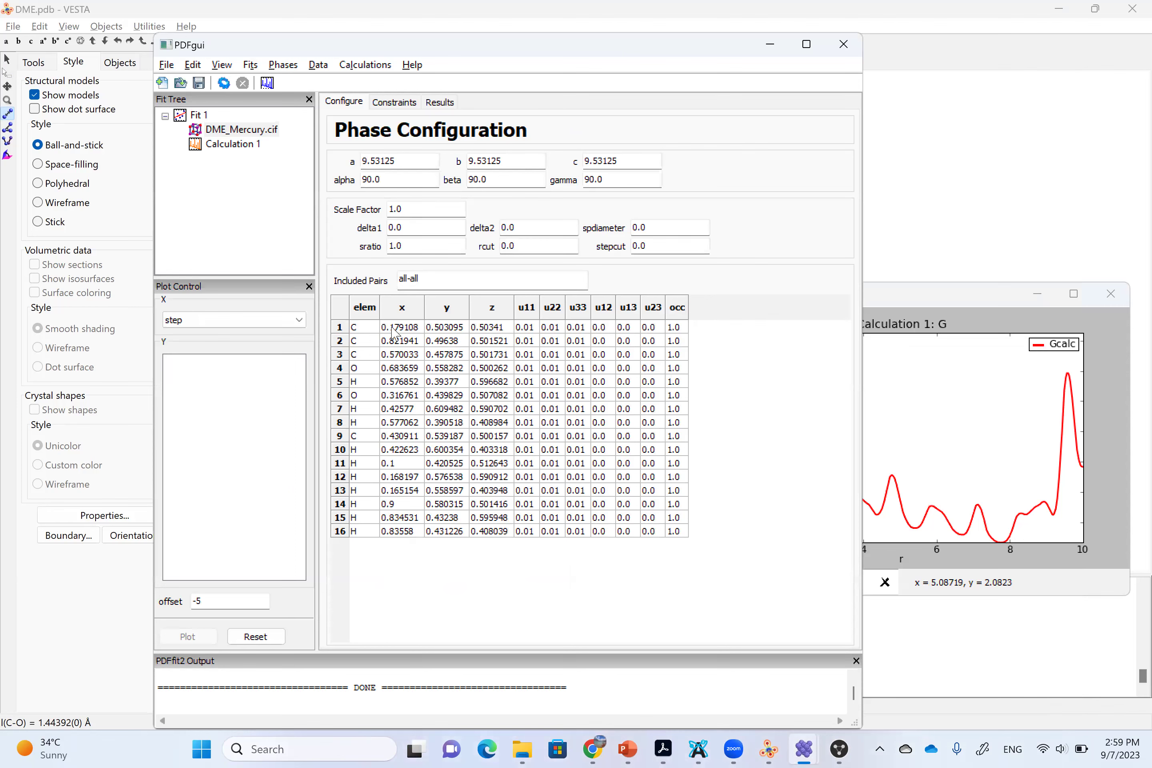
pyautogui.click(399, 162)
pyautogui.click(400, 328)
pyautogui.click(399, 330)
pyautogui.moveTo(400, 330); pyautogui.dragTo(510, 560)
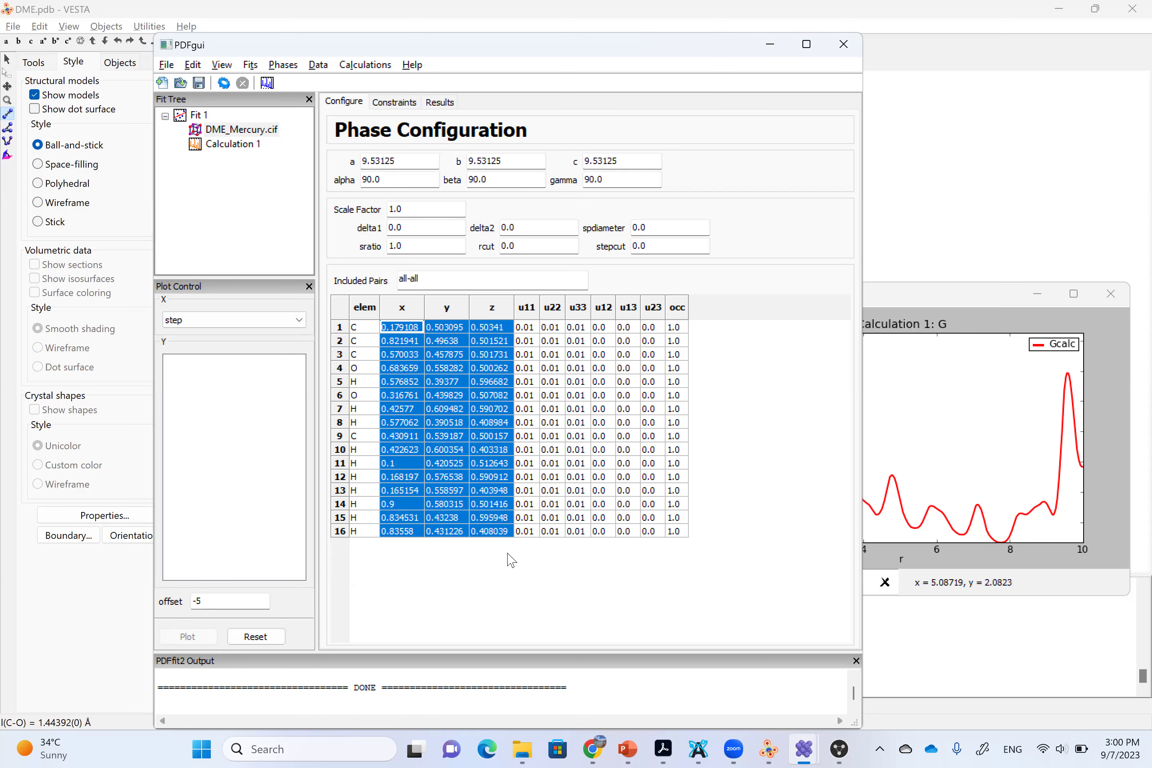
# Launch Excel, create a blank workbook and maximize its window.
pyautogui.click(274, 748)
pyautogui.write('excel')
pyautogui.press('Return')
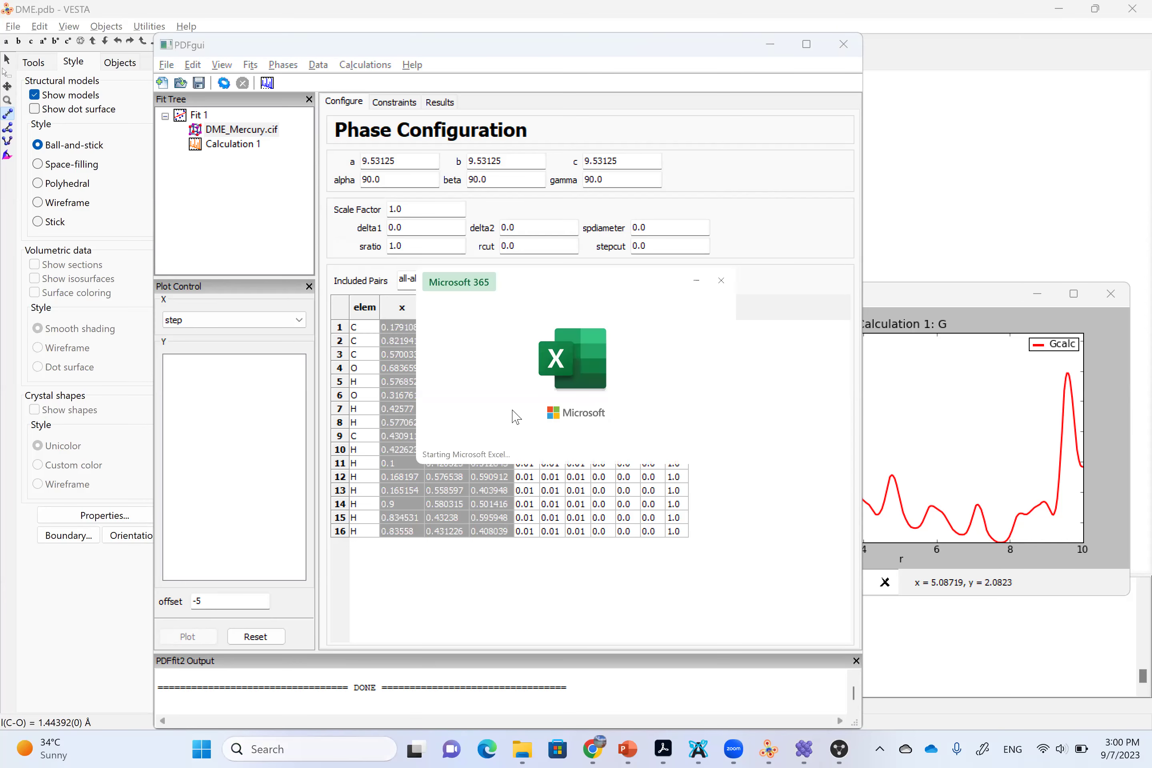
pyautogui.click(342, 326)
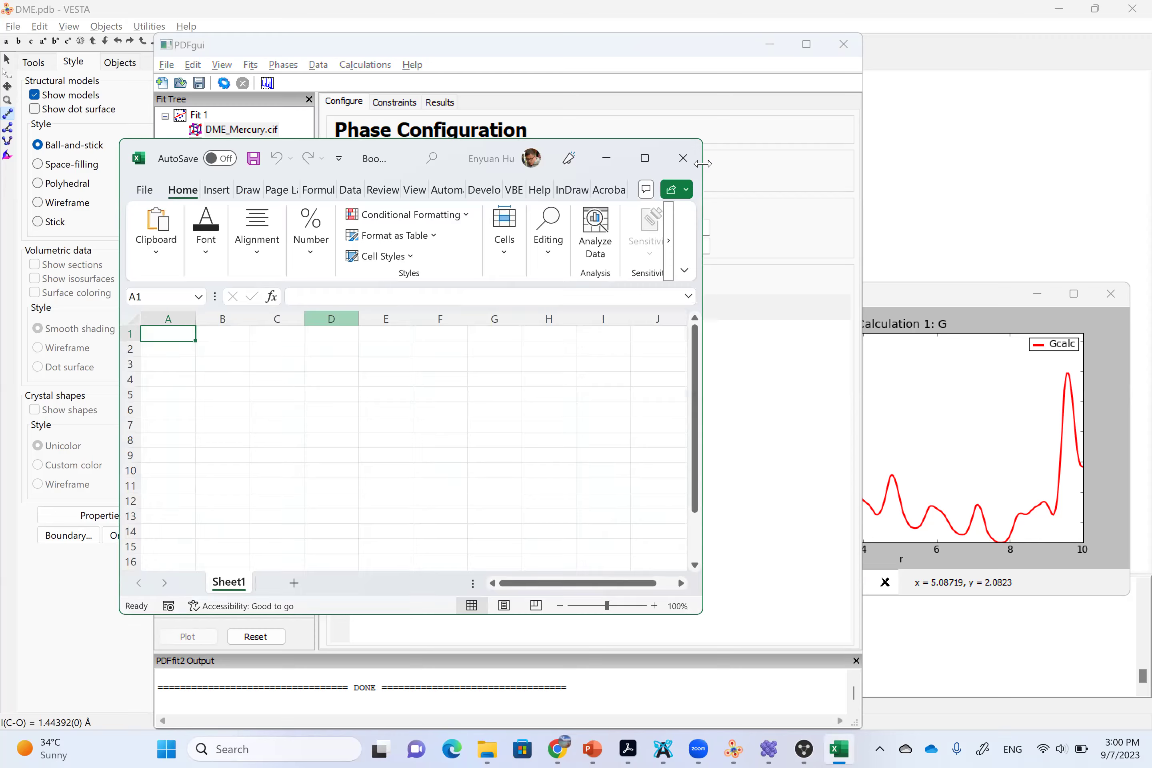
pyautogui.click(644, 158)
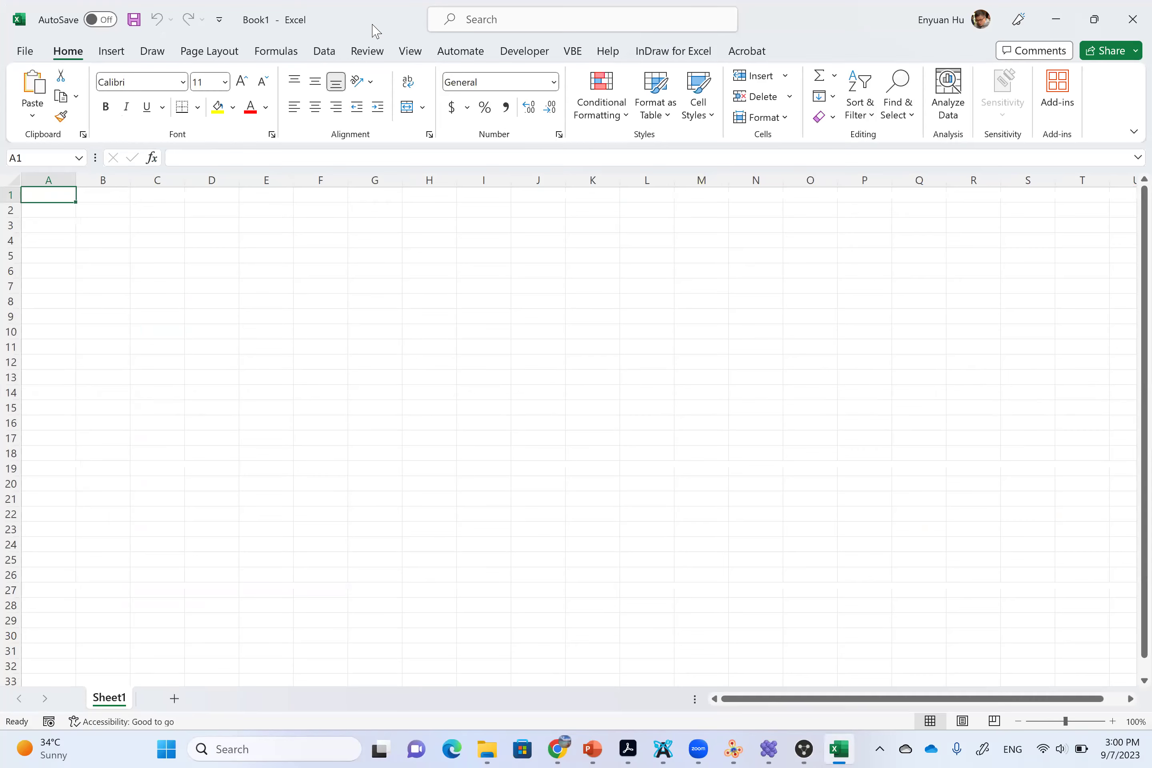
pyautogui.press('super+Down')
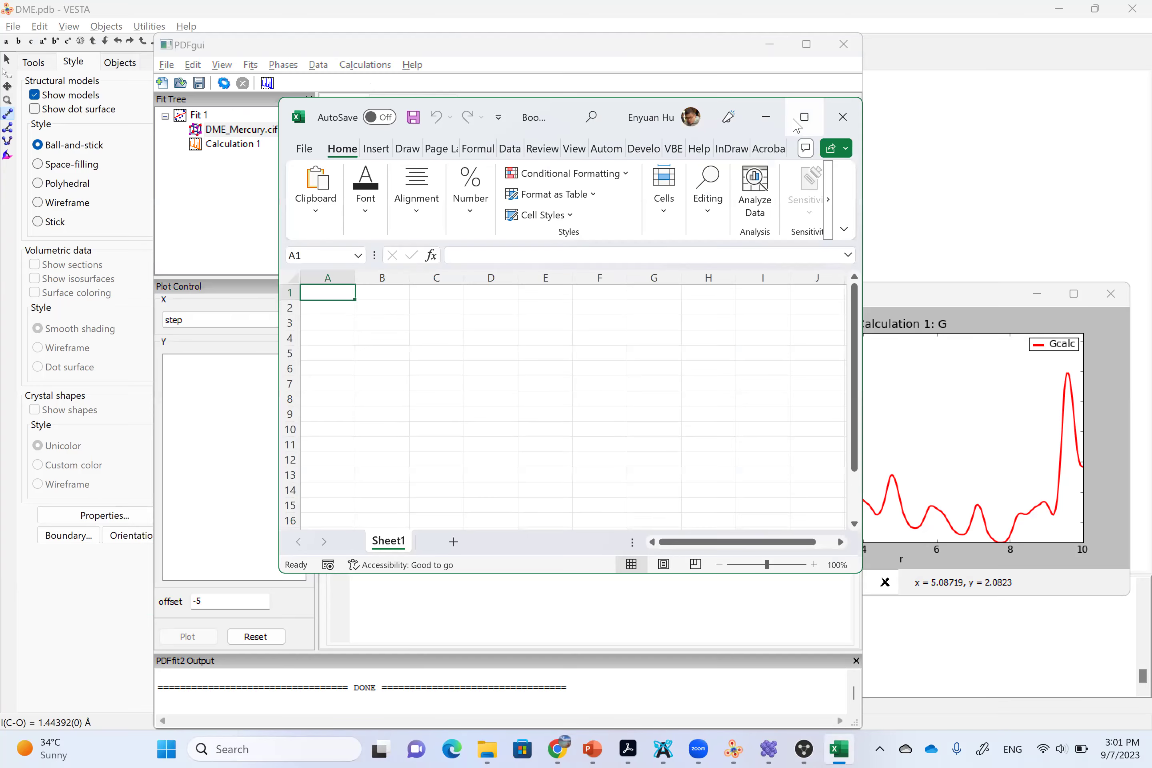
pyautogui.click(795, 121)
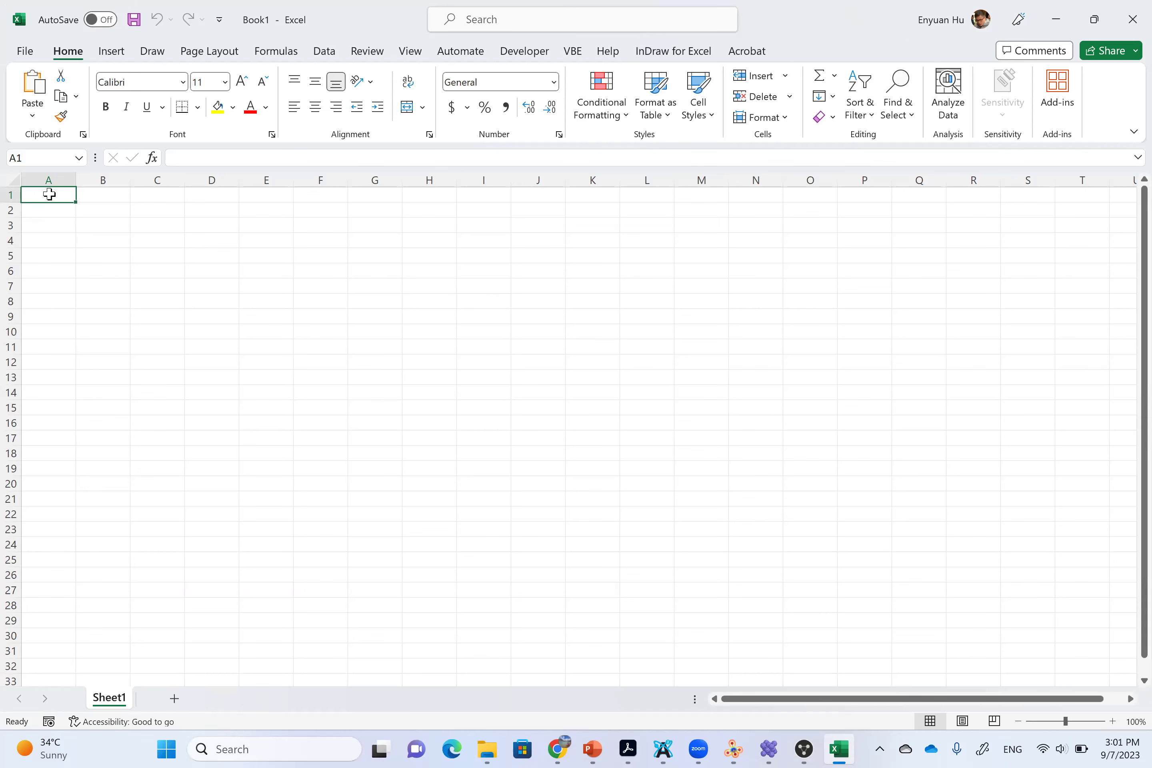
# Copy the selected x, y and z coordinates from PDFgui and paste them into the blank Excel sheet starting at A1.
pyautogui.hotkey('ctrl', 'v')
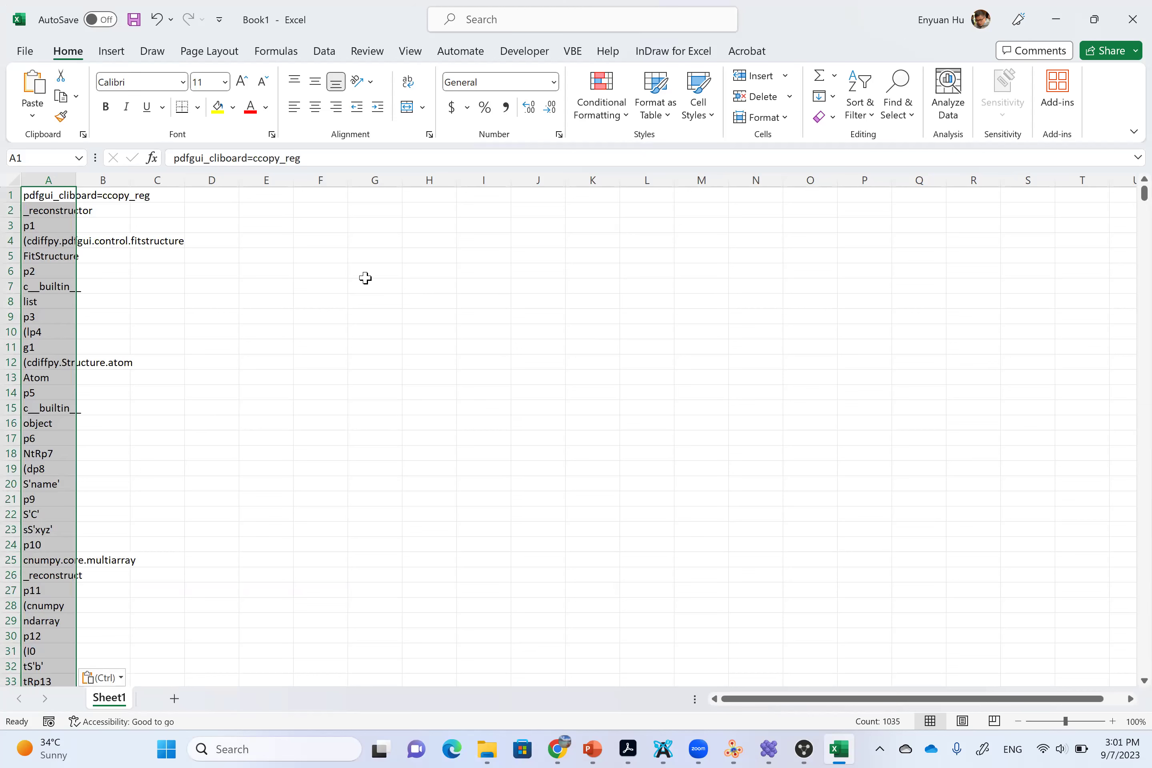
pyautogui.hotkey('ctrl', 'z')
pyautogui.moveTo(773, 749)
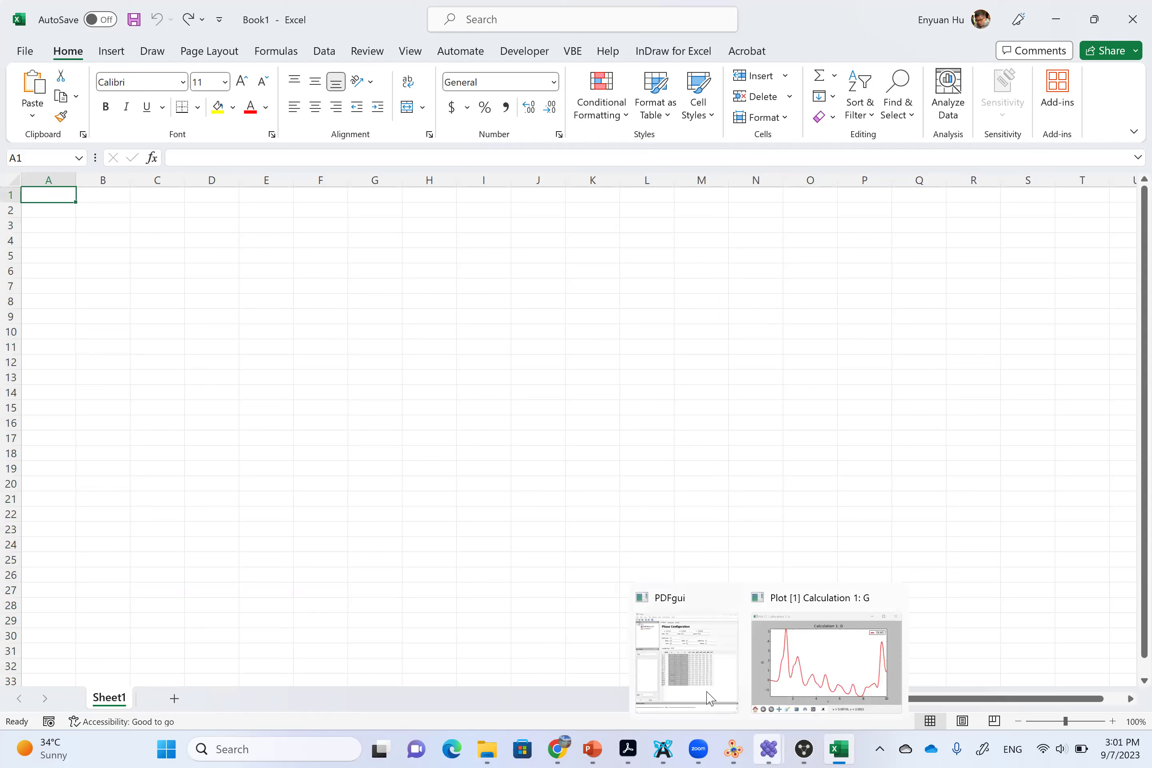
pyautogui.click(710, 699)
pyautogui.rightClick(436, 401)
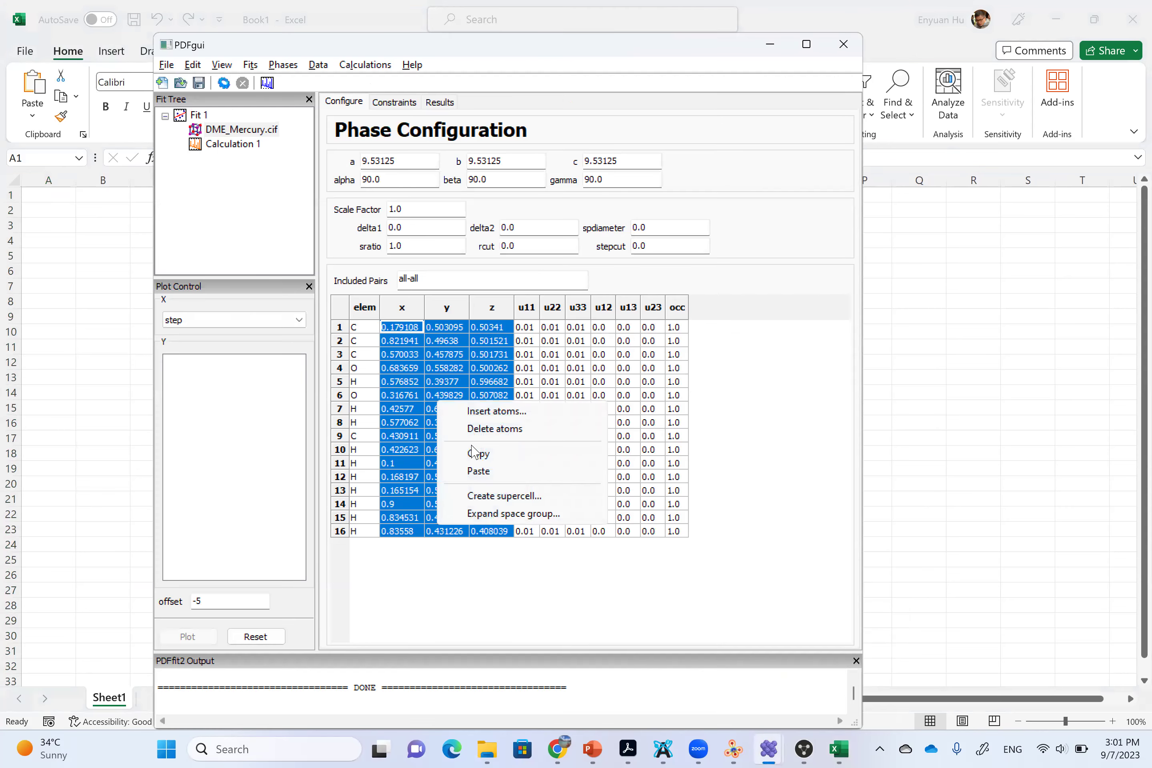
pyautogui.click(478, 453)
pyautogui.click(839, 749)
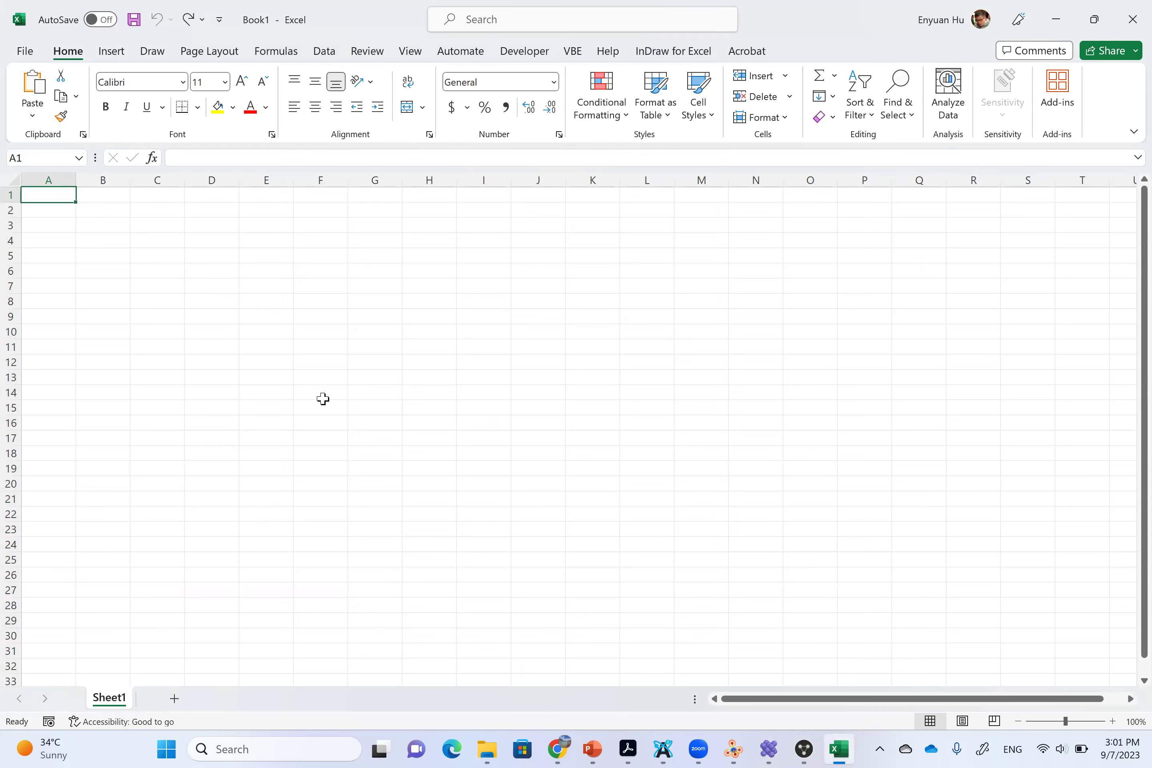
pyautogui.hotkey('ctrl', 'v')
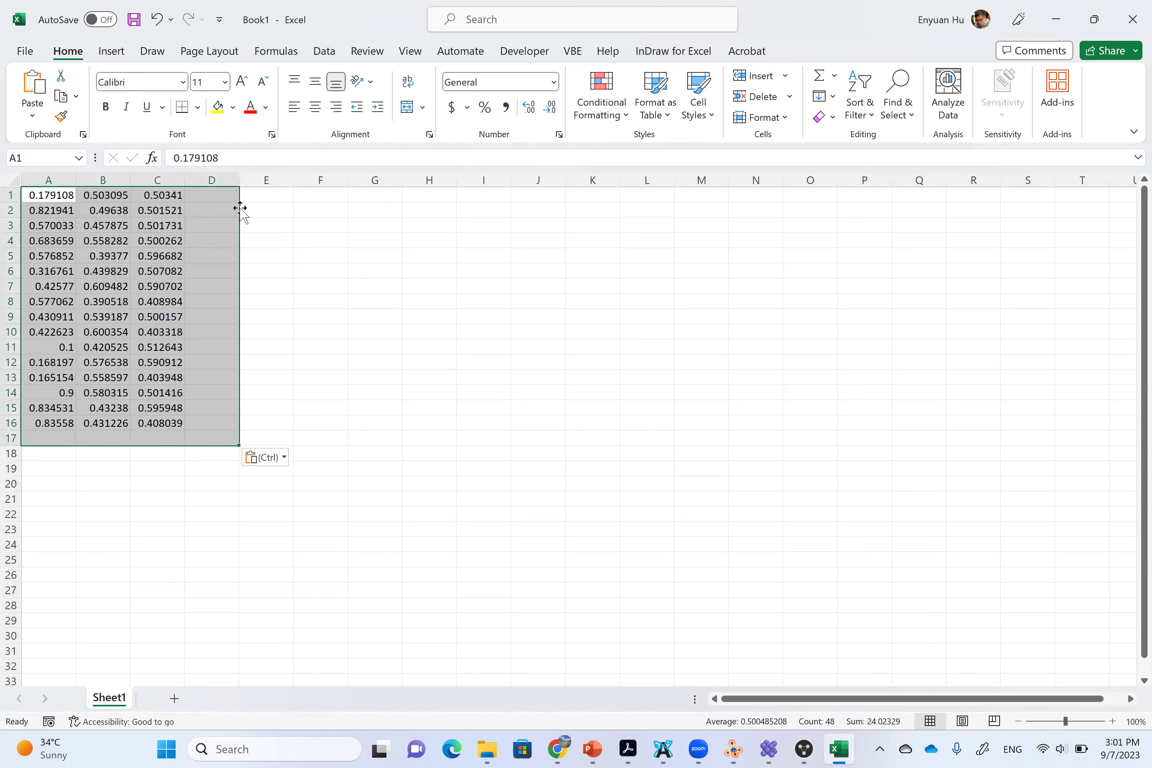
# Enter the formula =A1/2 in cell E1 to halve the first x coordinate, and select that cell.
pyautogui.click(264, 195)
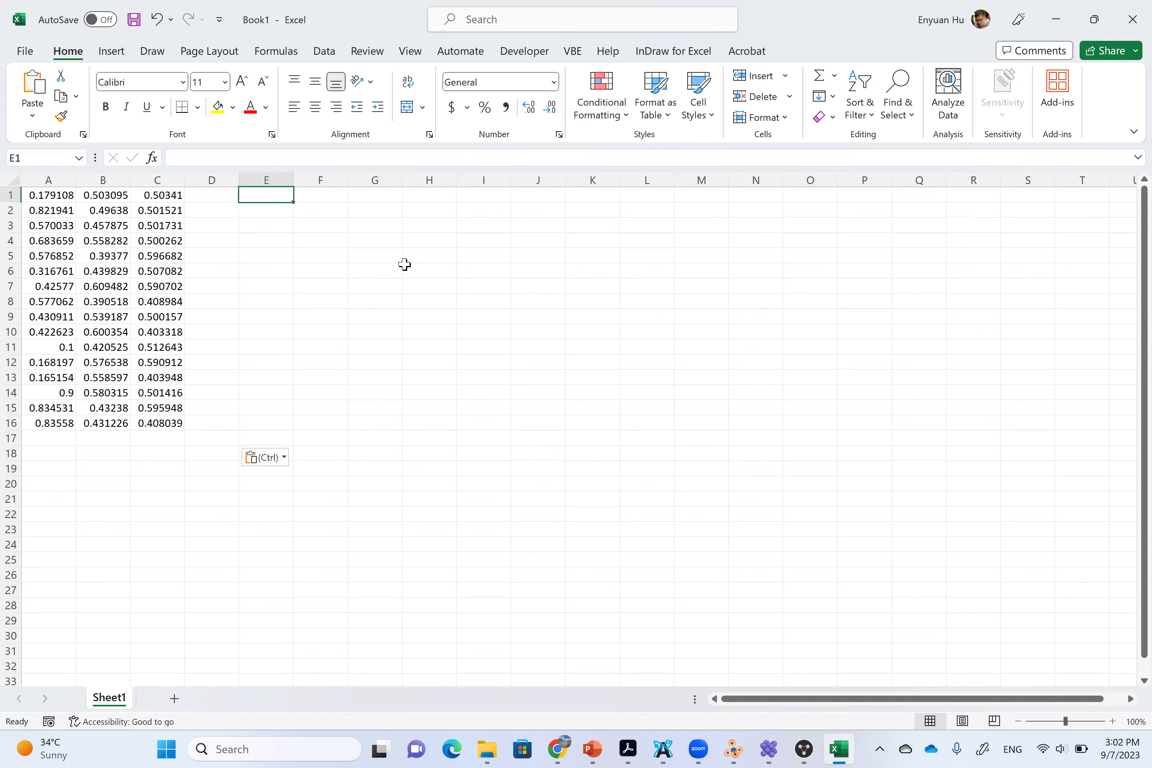
pyautogui.click(47, 195)
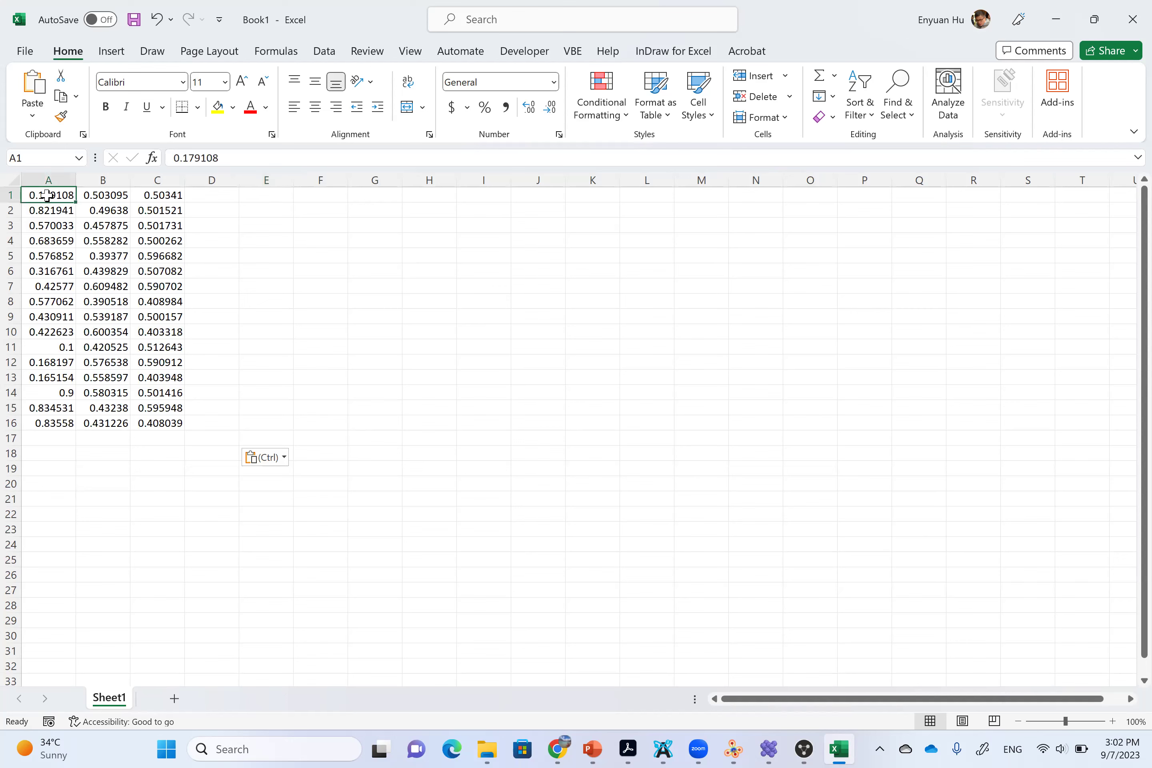
pyautogui.click(264, 195)
pyautogui.write('=')
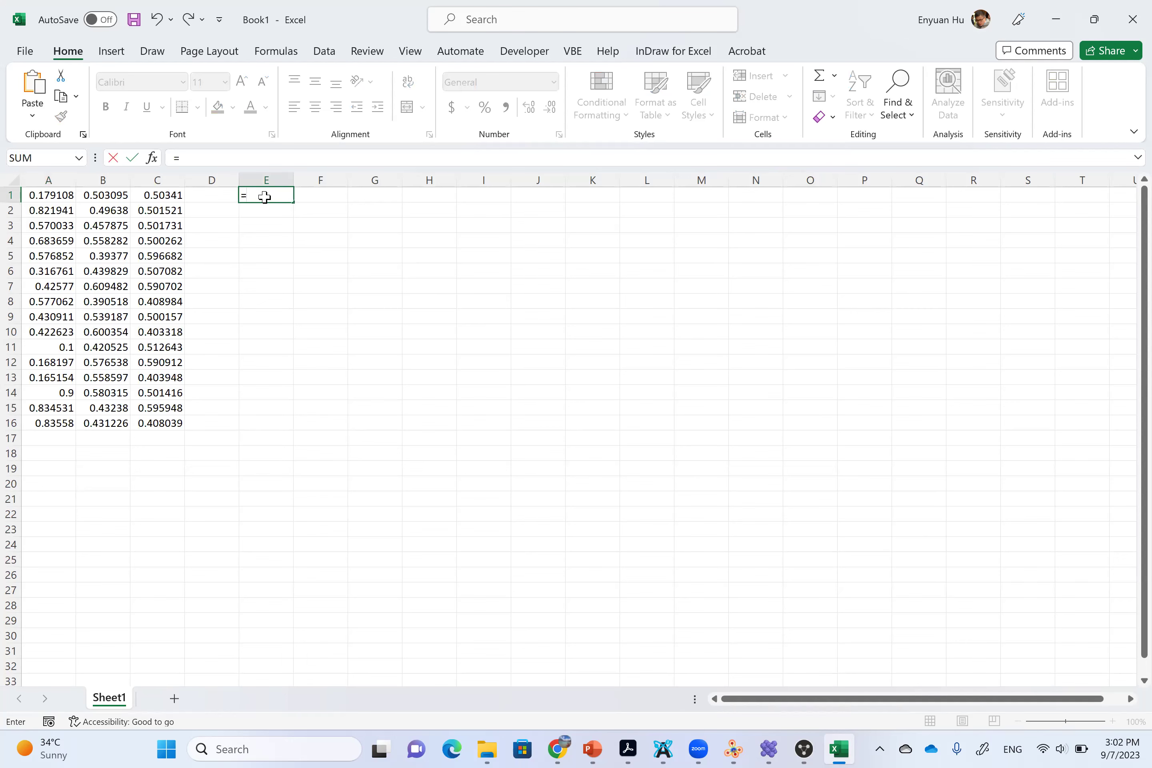
pyautogui.click(36, 198)
pyautogui.click(208, 158)
pyautogui.write('/2')
pyautogui.press('Return')
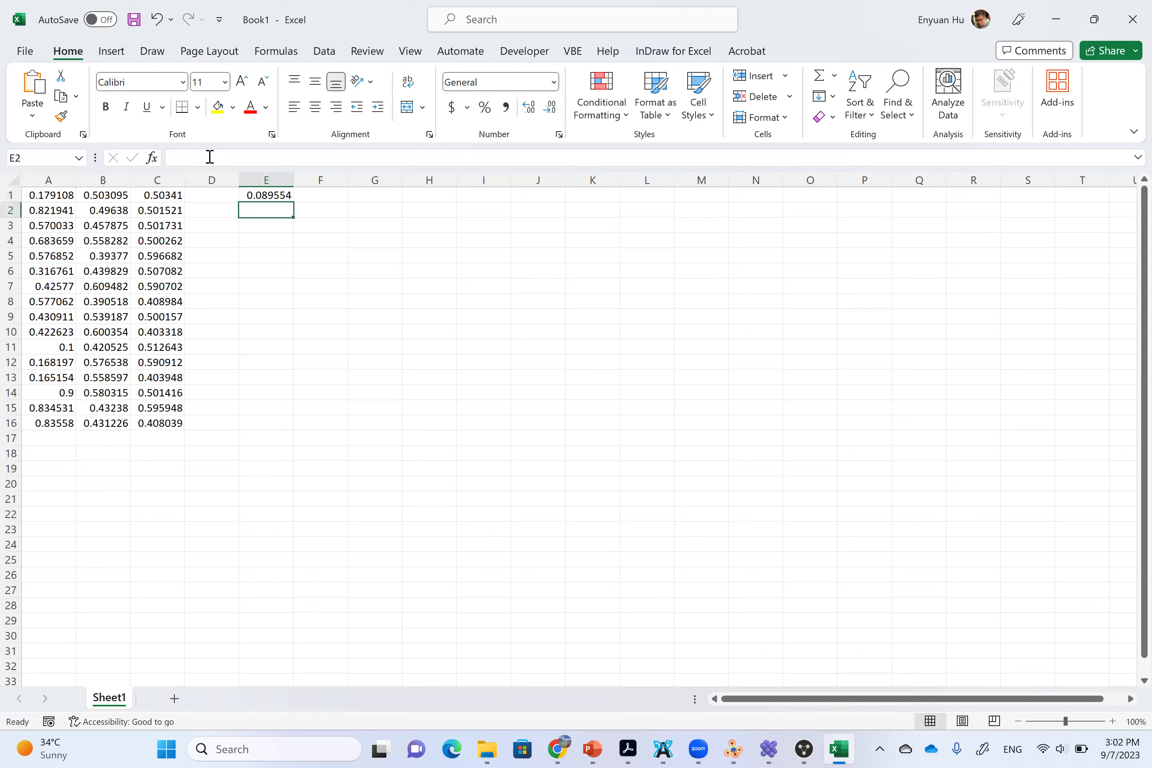
pyautogui.click(280, 195)
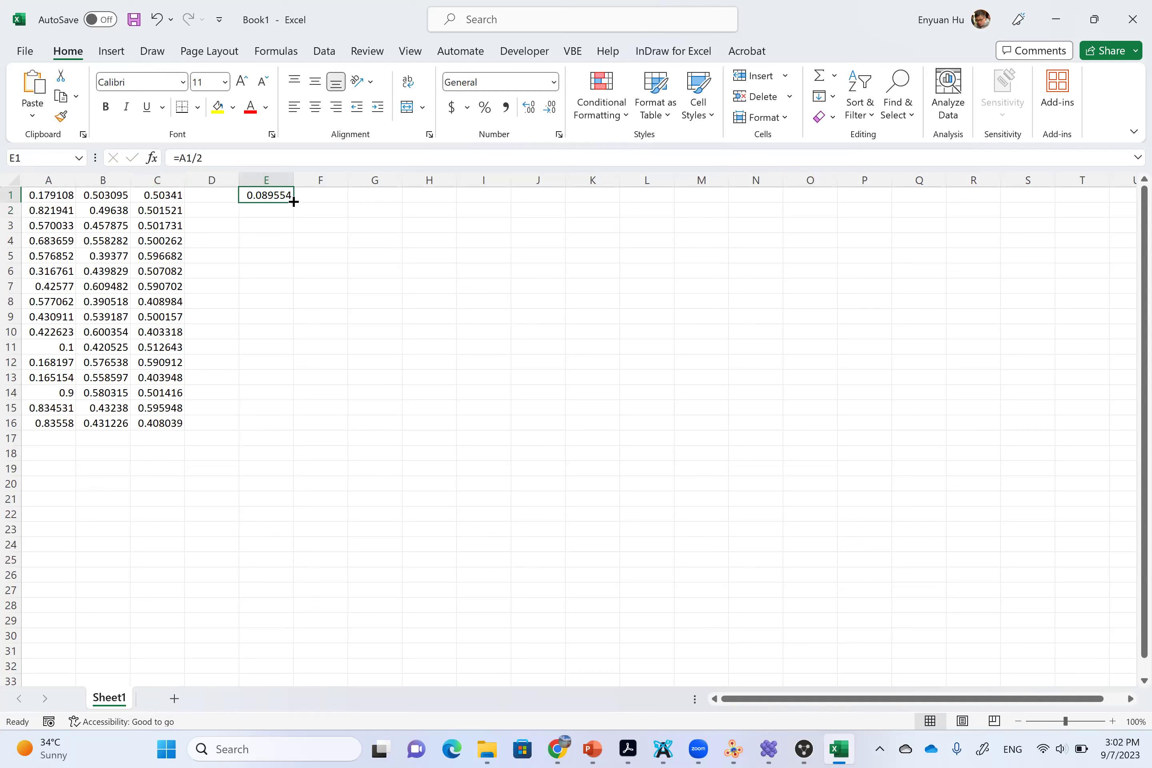
# Fill the halving formula from E1 down and across to cover E1:G16, halving all x, y and z coordinates.
pyautogui.moveTo(294, 202); pyautogui.dragTo(285, 427)
pyautogui.click(273, 194)
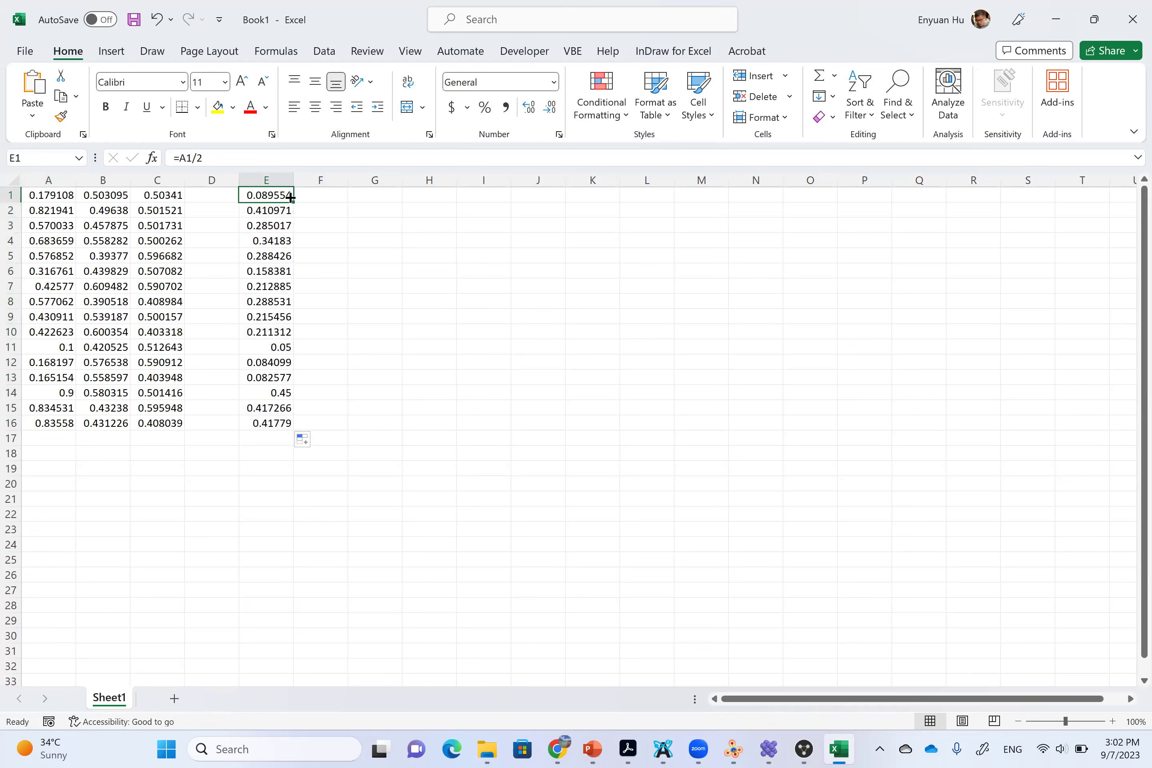
pyautogui.moveTo(293, 198); pyautogui.dragTo(402, 203)
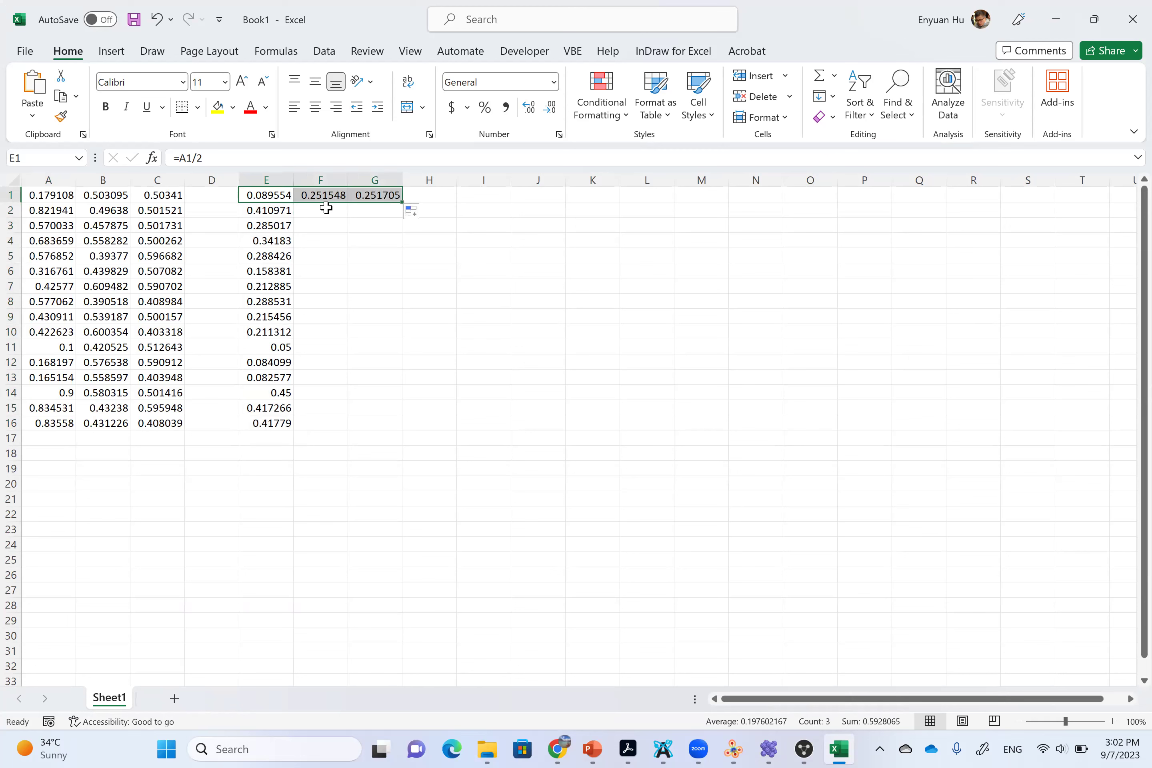
pyautogui.click(326, 195)
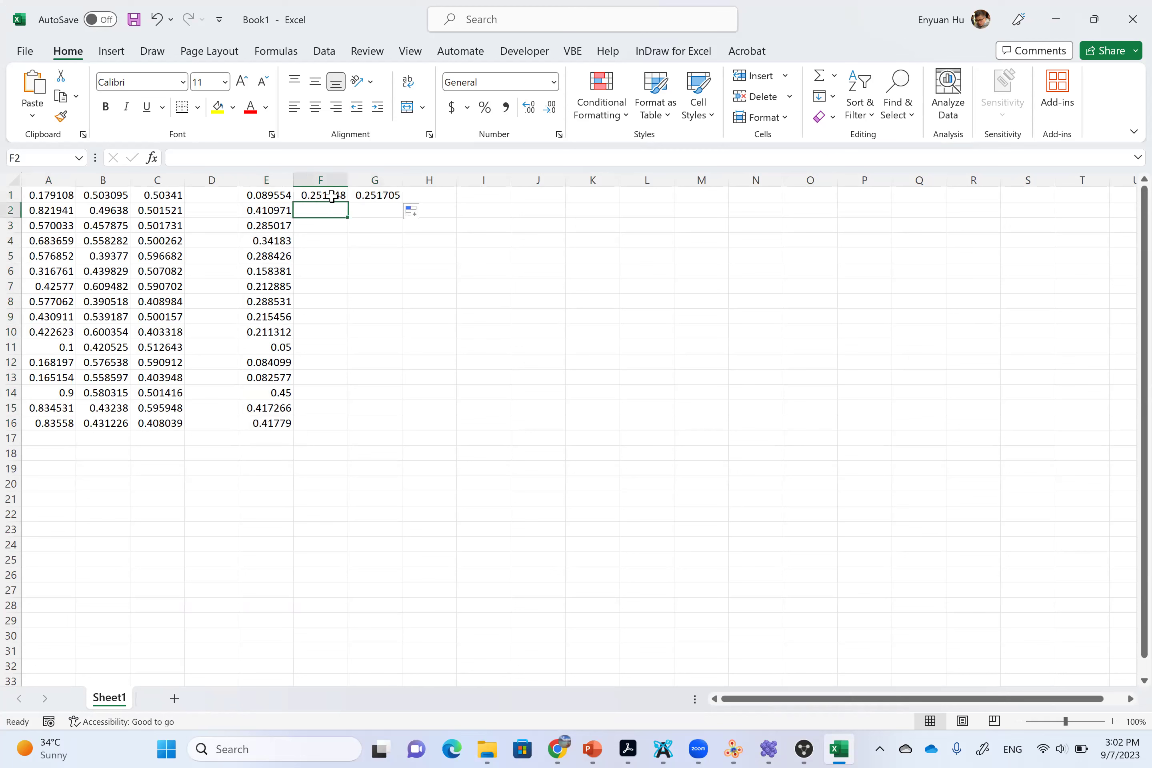
pyautogui.moveTo(346, 200); pyautogui.dragTo(351, 430)
pyautogui.click(384, 196)
pyautogui.moveTo(401, 202); pyautogui.dragTo(406, 430)
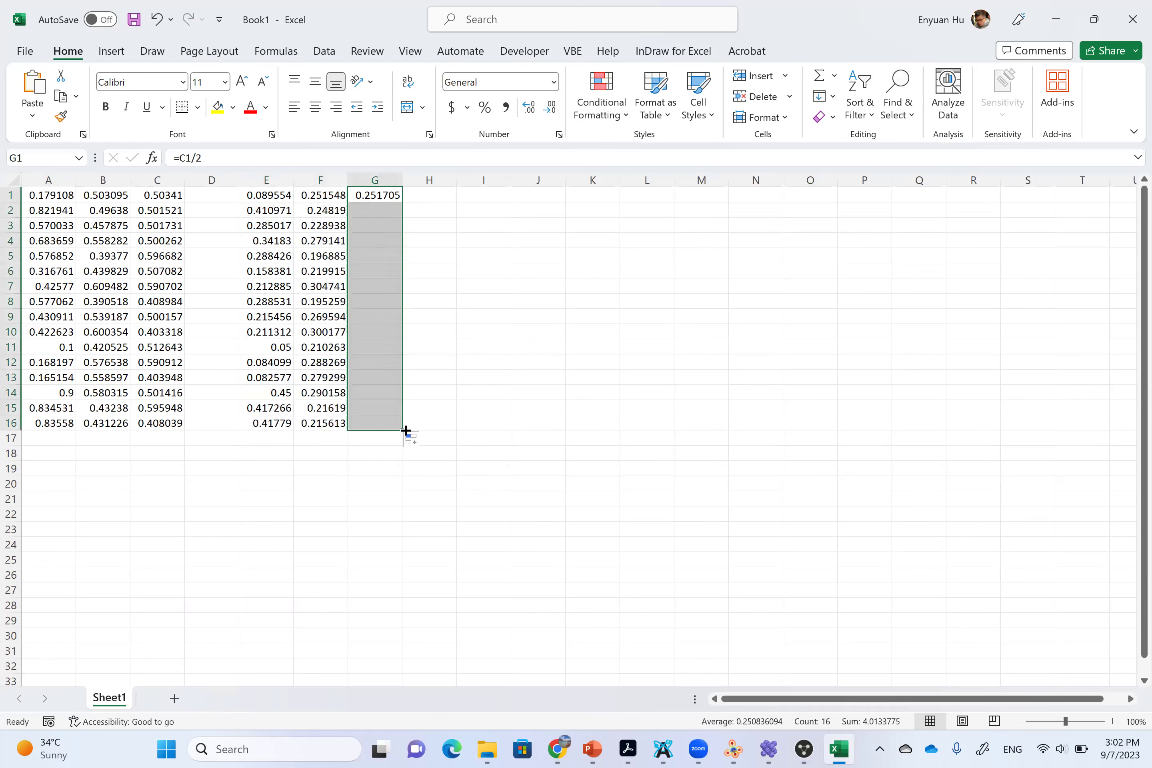
pyautogui.click(448, 352)
# Copy the halved coordinates E1:G16 and paste them over the x, y and z values of all 16 atoms in PDFgui.
pyautogui.click(258, 197)
pyautogui.moveTo(258, 197); pyautogui.dragTo(375, 425)
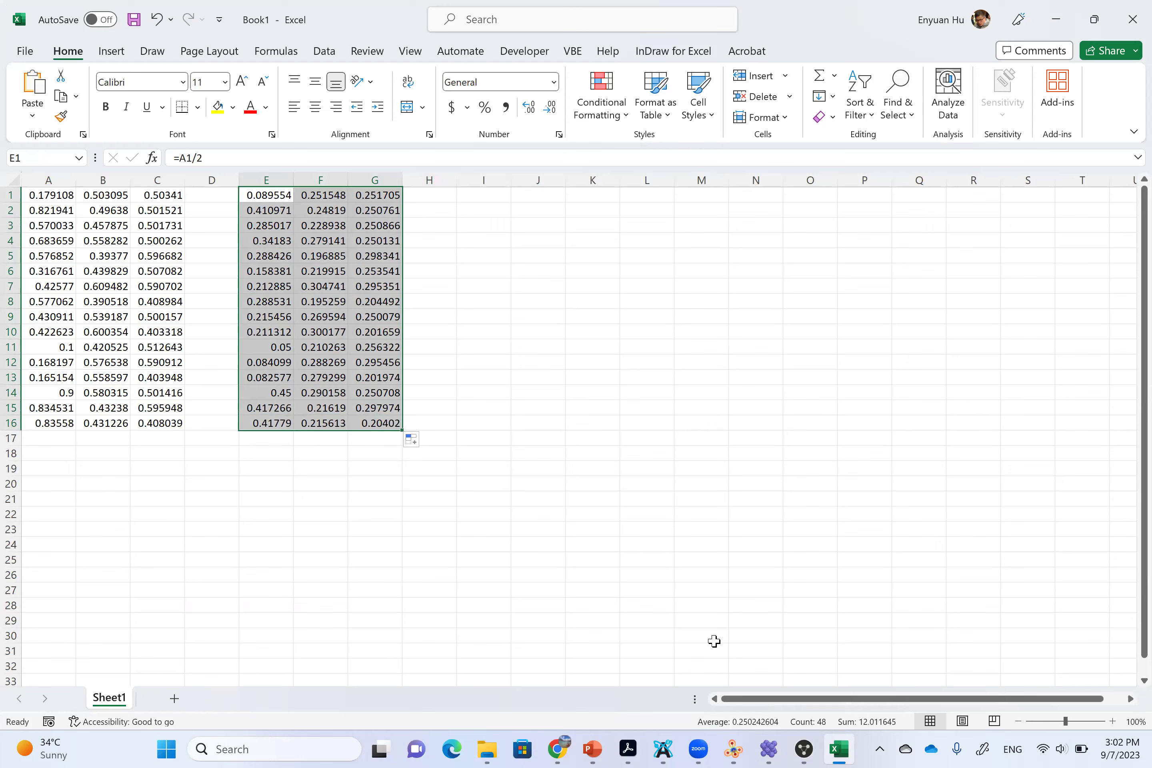
pyautogui.hotkey('ctrl', 'c')
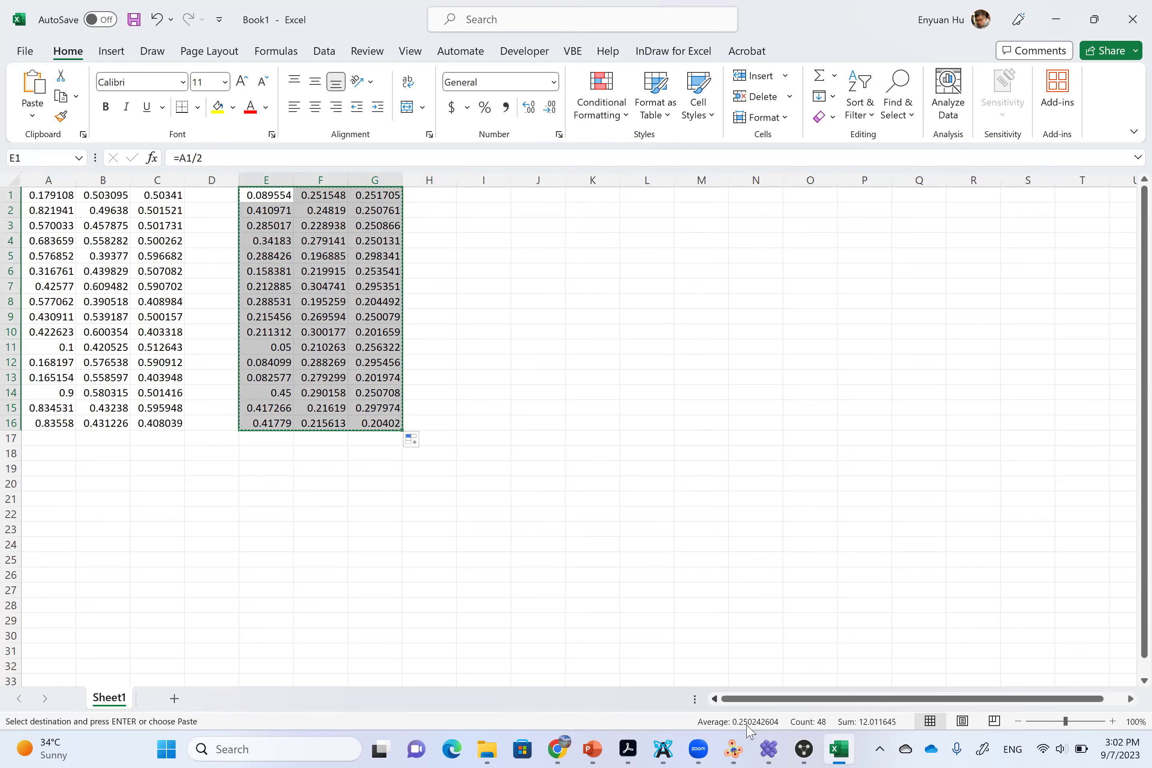
pyautogui.moveTo(768, 749)
pyautogui.click(660, 653)
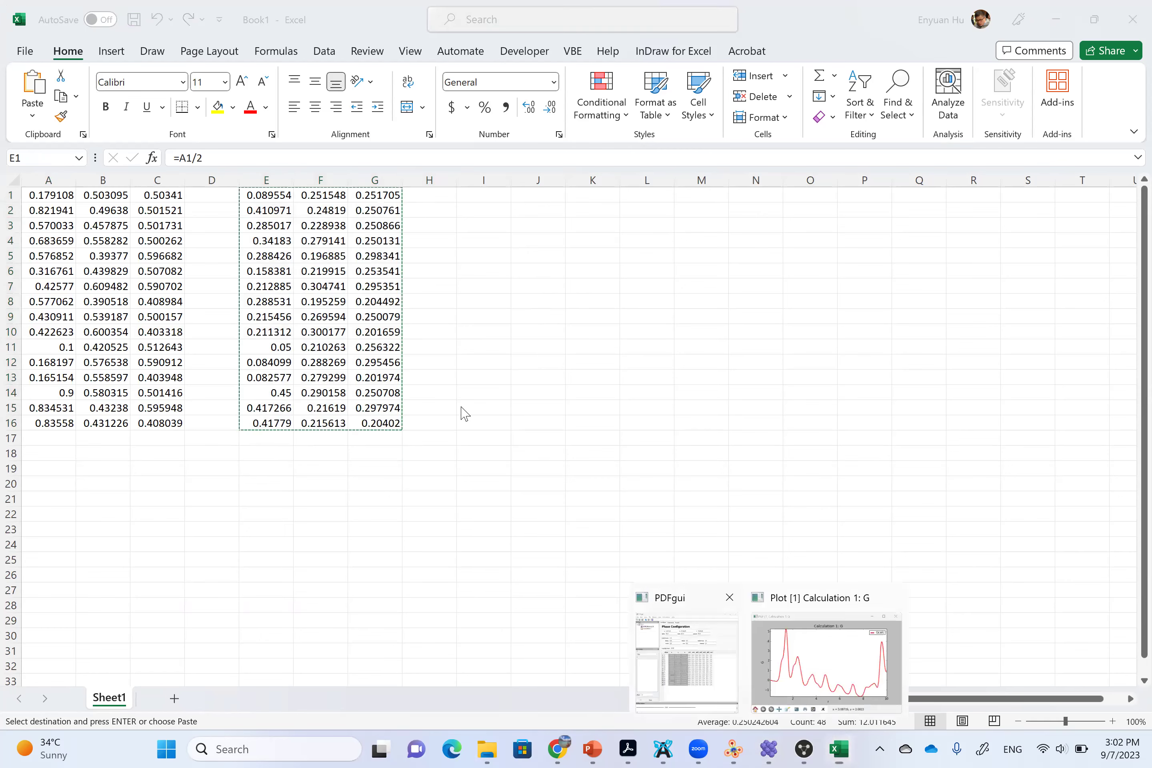
pyautogui.hotkey('ctrl', 'v')
pyautogui.moveTo(392, 332); pyautogui.dragTo(484, 560)
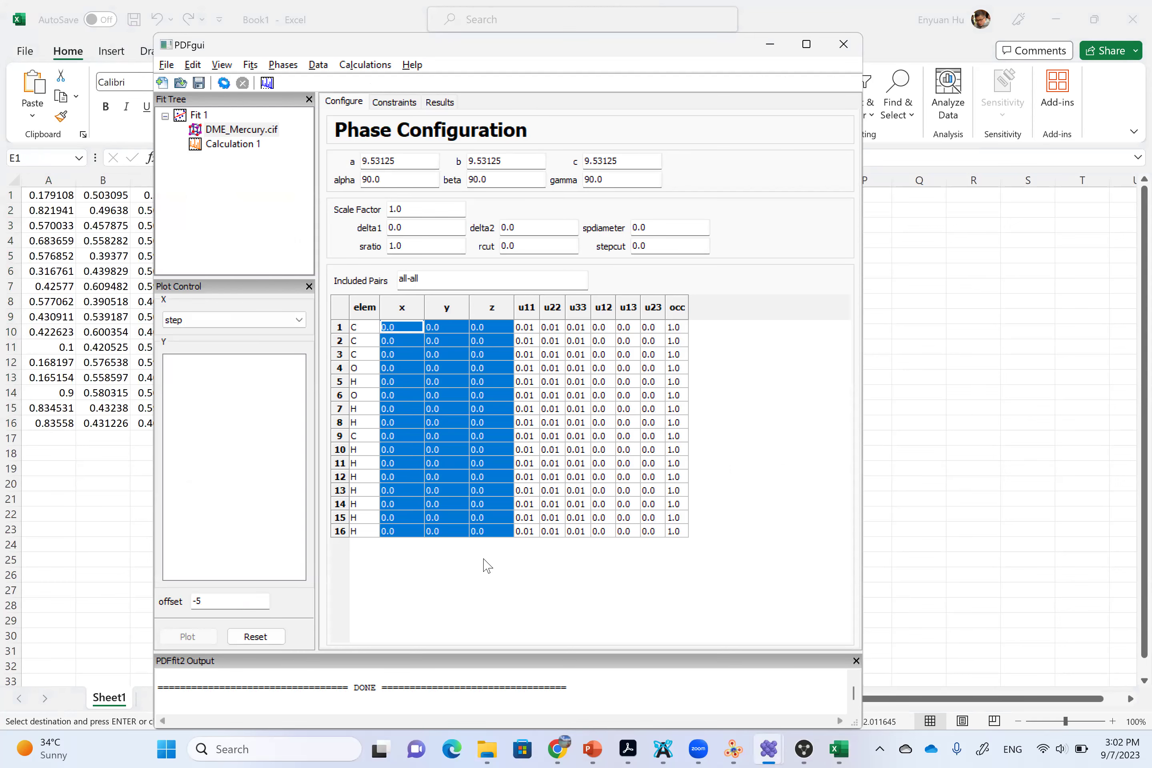
pyautogui.rightClick(391, 332)
pyautogui.click(443, 395)
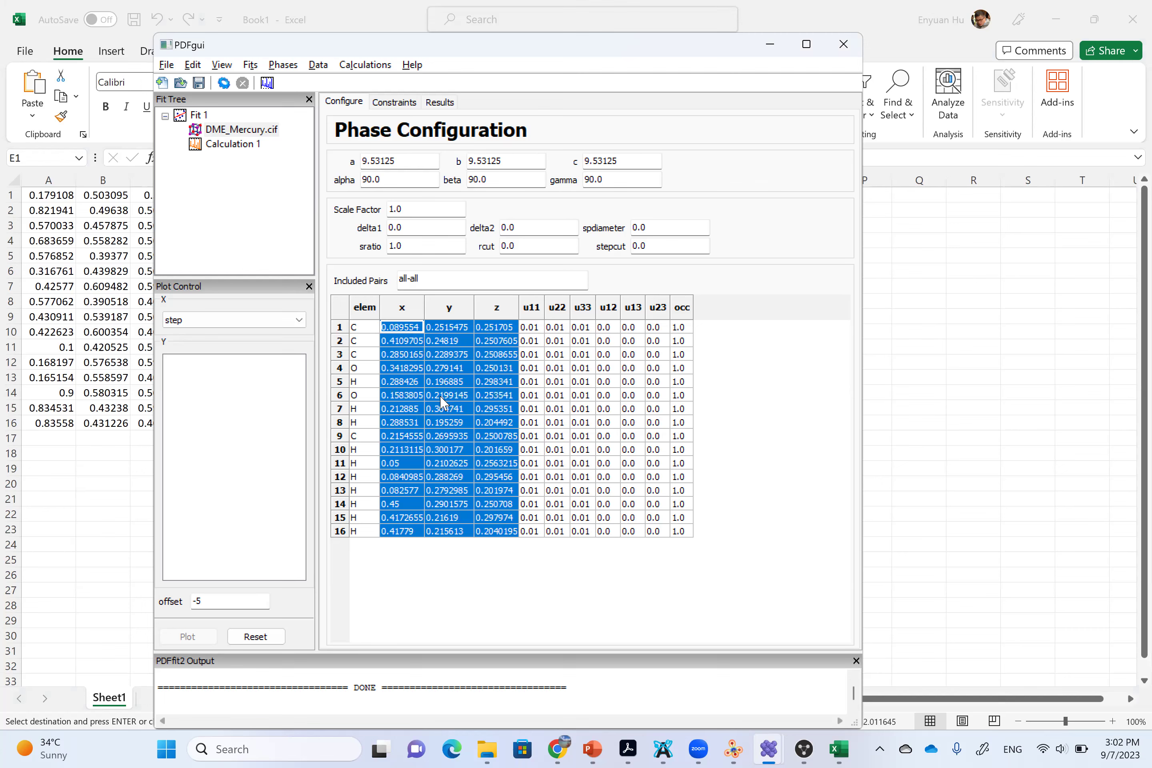
pyautogui.click(448, 395)
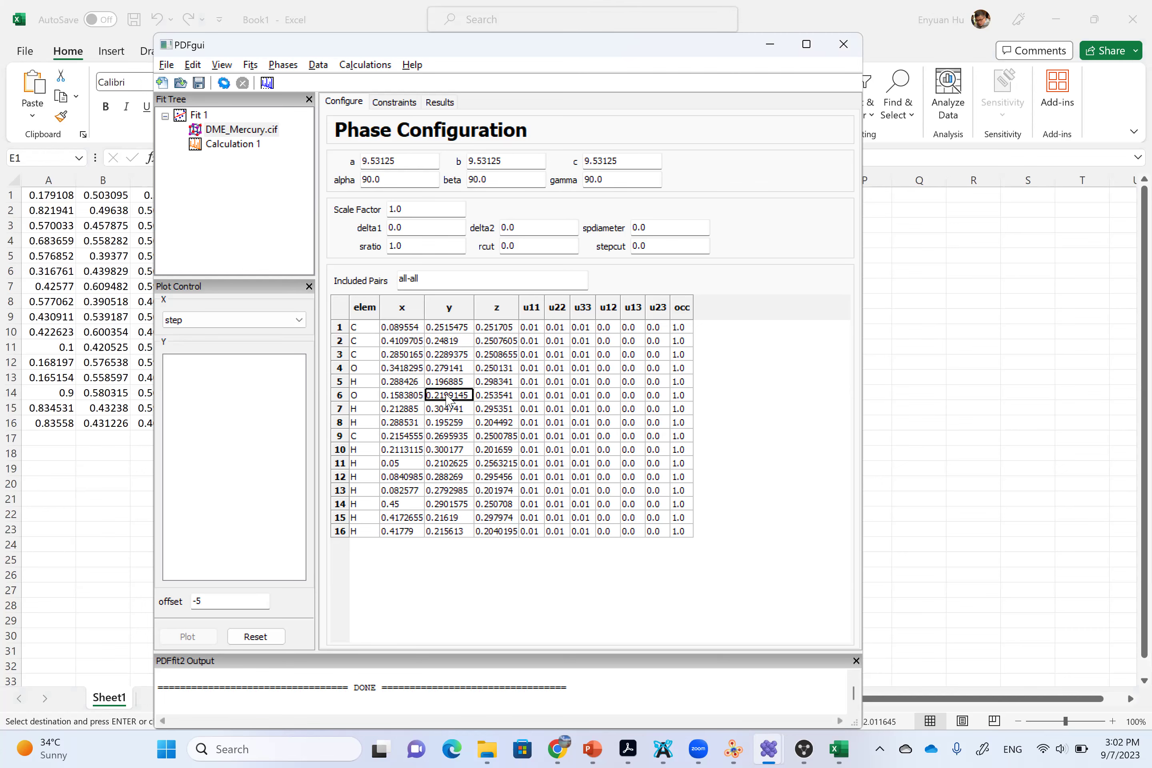
# Copy the phase's lattice parameter a in PDFgui and launch the Windows Calculator.
pyautogui.click(406, 160)
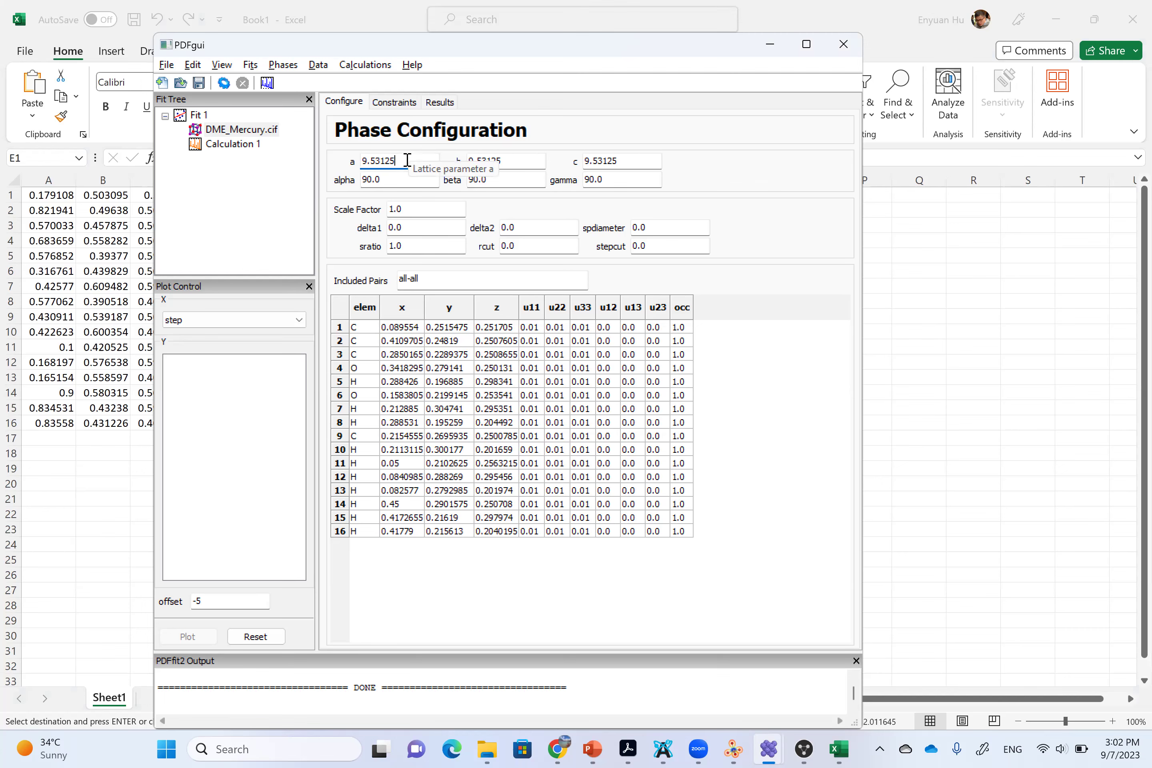
pyautogui.doubleClick(406, 160)
pyautogui.click(323, 749)
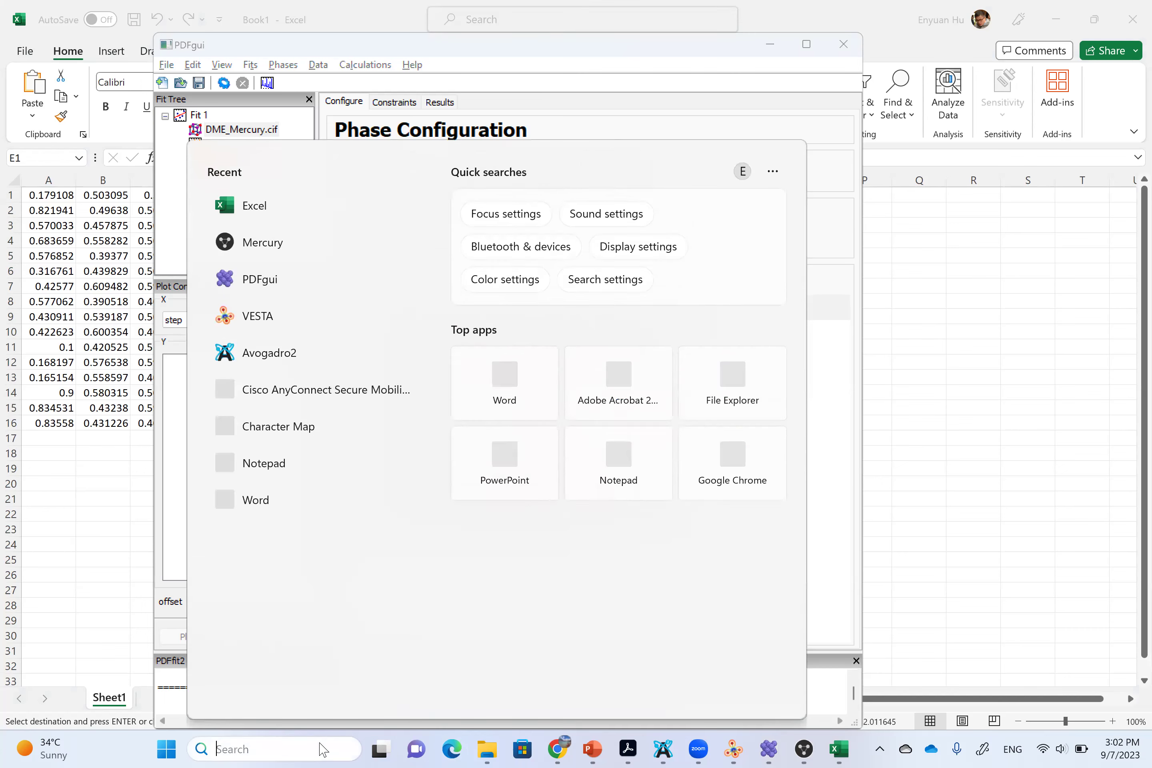
pyautogui.write('calcul')
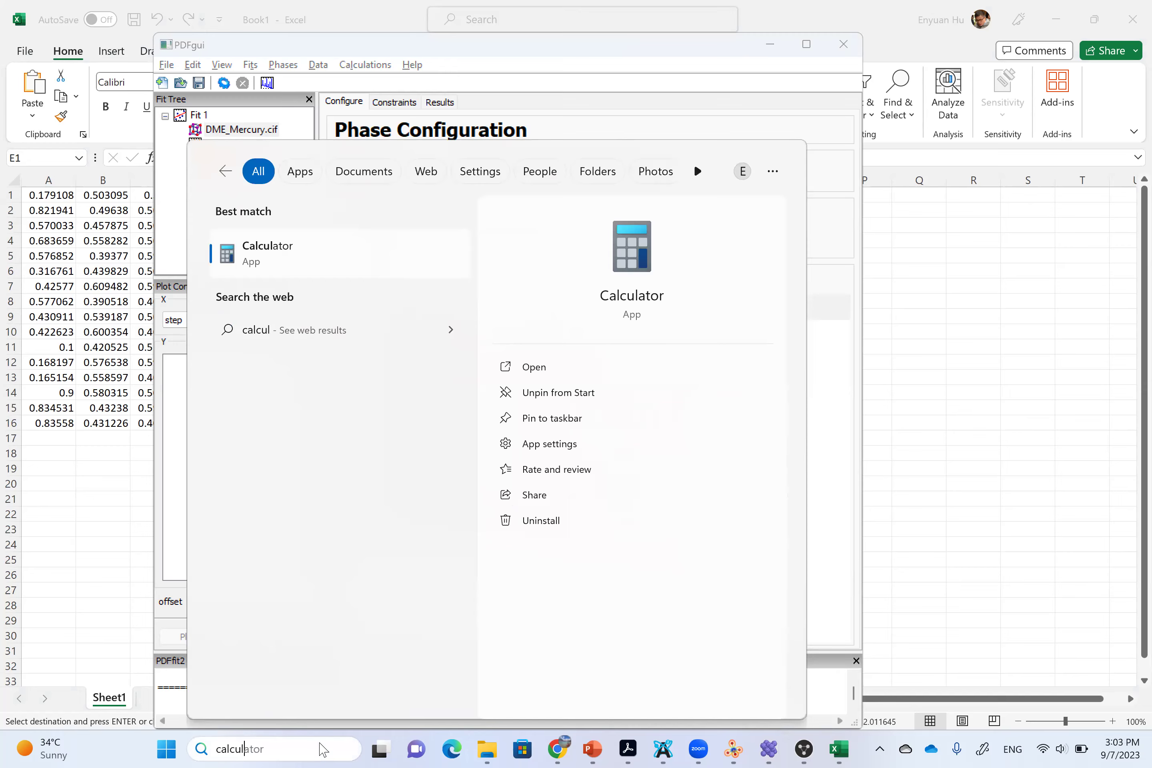
pyautogui.press('Return')
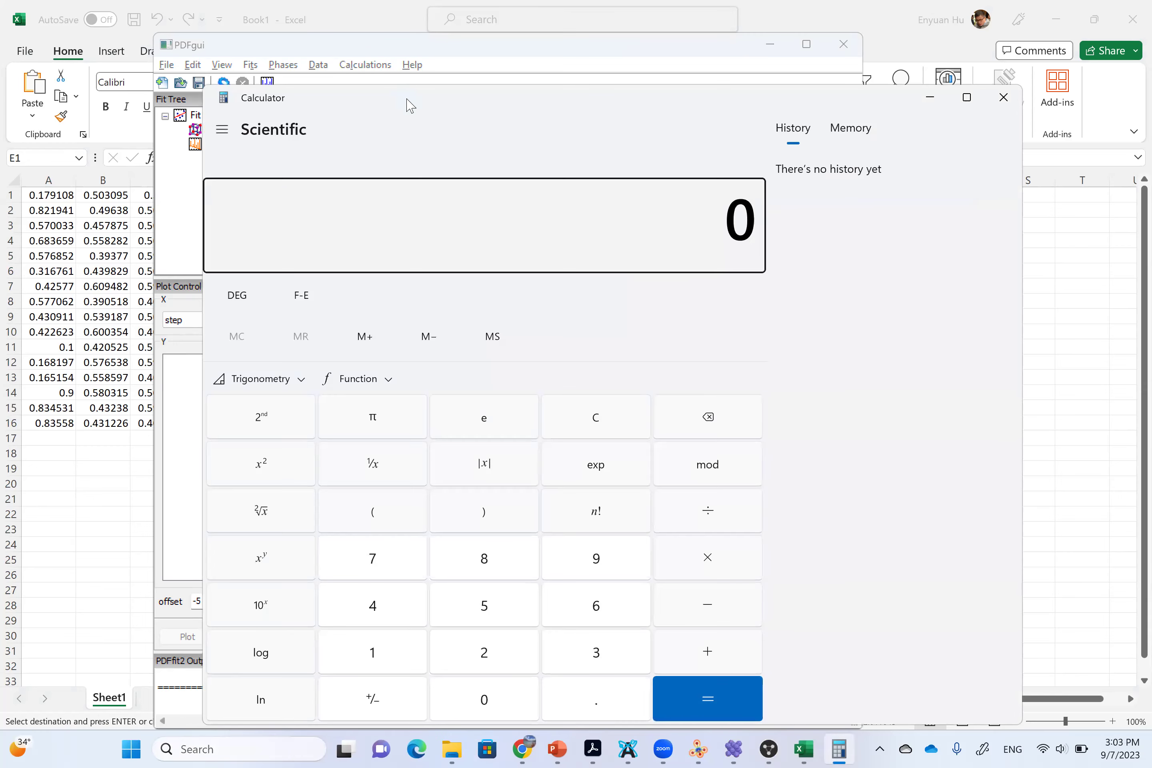
pyautogui.click(319, 160)
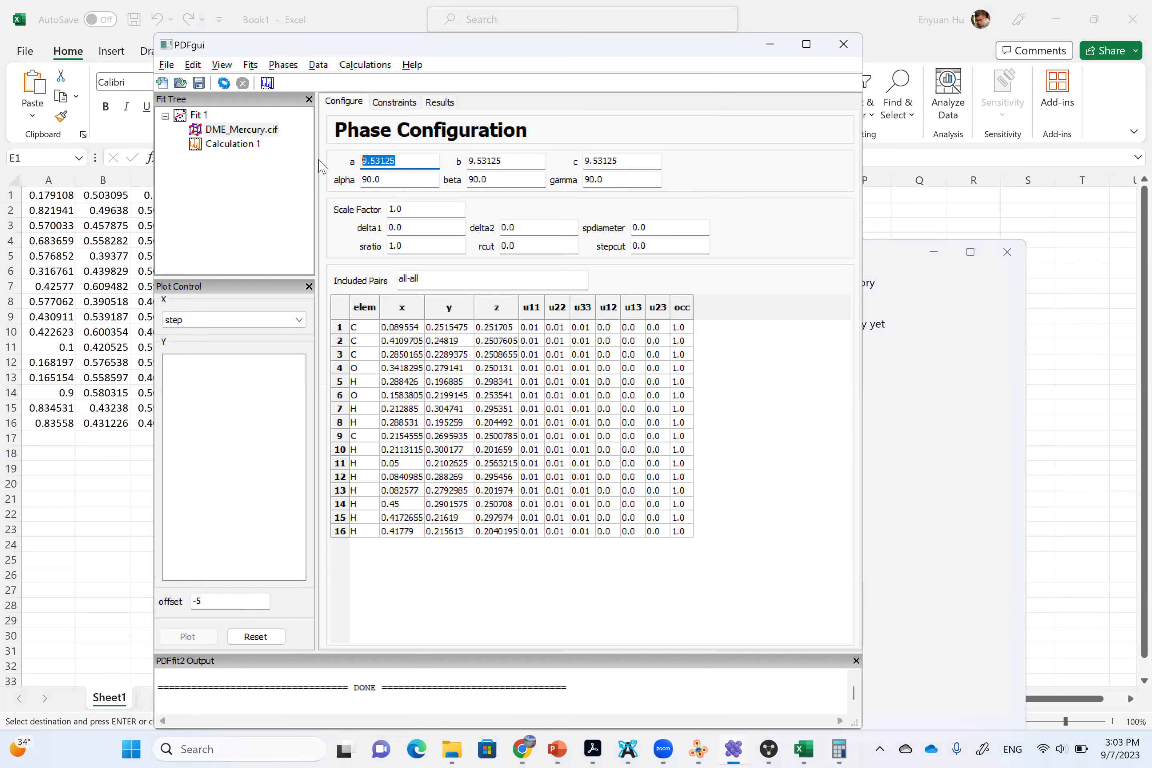
pyautogui.click(839, 749)
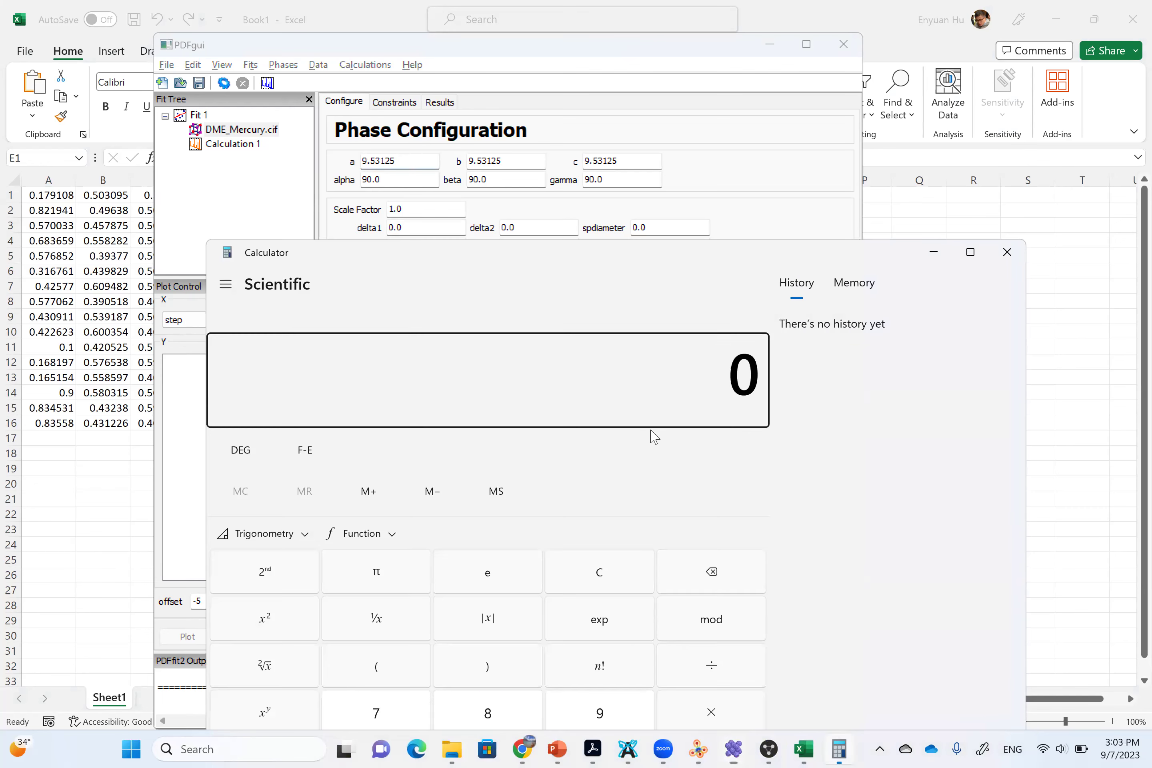
# Multiply the copied lattice parameter 9.53125 by 2 in Calculator and select the result for copying.
pyautogui.hotkey('ctrl', 'v')
pyautogui.press('*')
pyautogui.press('2')
pyautogui.press('Return')
pyautogui.doubleClick(613, 385)
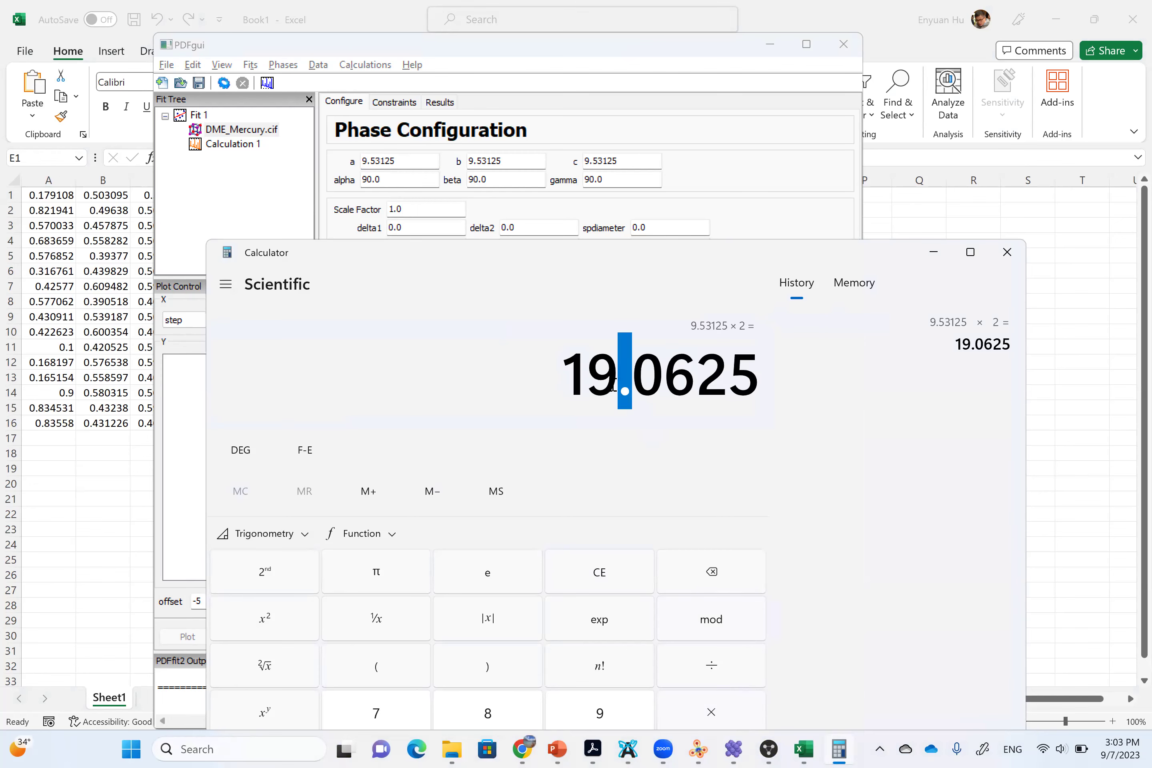
pyautogui.click(591, 381)
pyautogui.moveTo(635, 384); pyautogui.dragTo(786, 389)
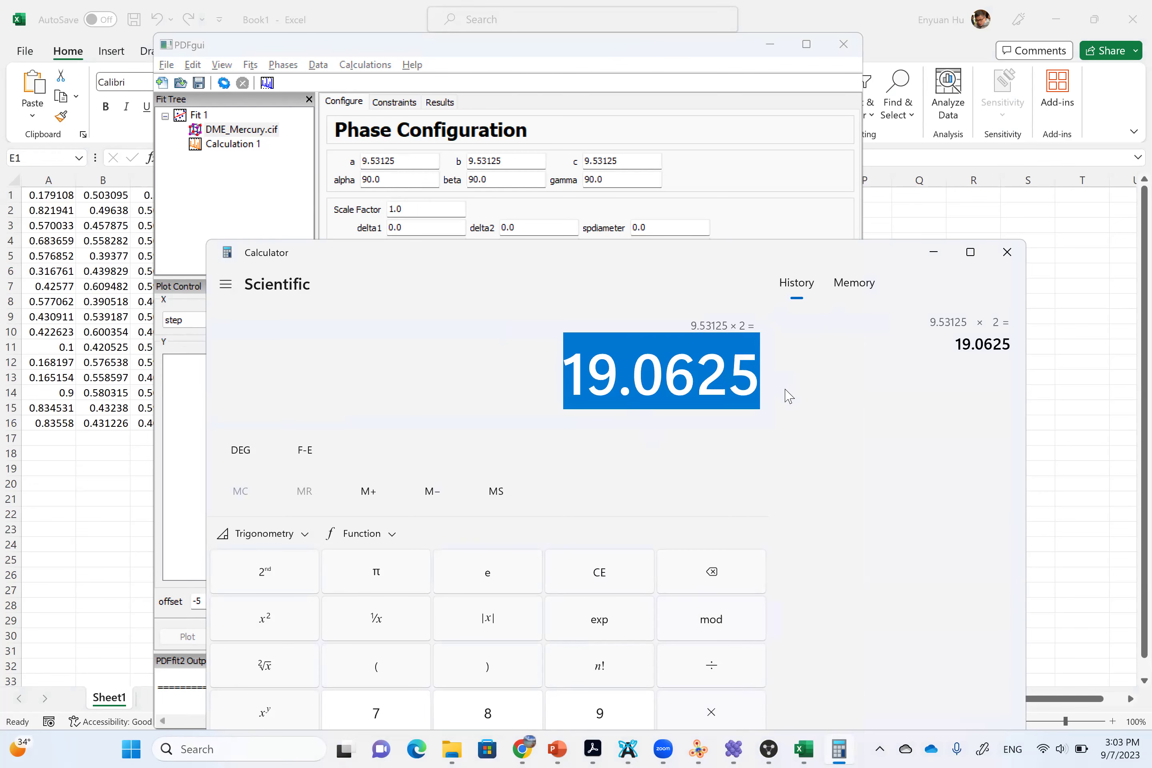
# Set the lattice parameters a, b and c of the phase in PDFgui to 19.0625.
pyautogui.click(406, 158)
pyautogui.hotkey('ctrl', 'v')
pyautogui.press('Tab')
pyautogui.press('Tab')
pyautogui.hotkey('ctrl', 'v')
pyautogui.press('Tab')
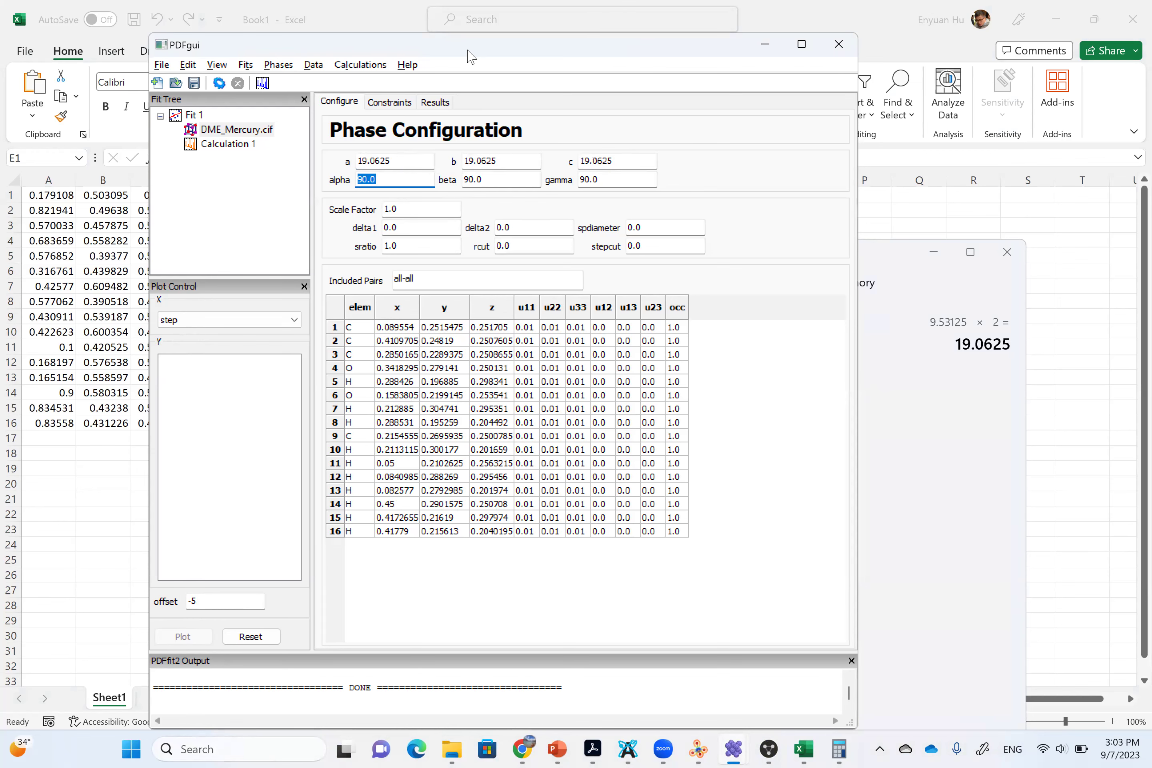
# Rerun the PDF calculation with the doubled cell and bring the Calculation 1 plot over the main window.
pyautogui.moveTo(467, 49); pyautogui.dragTo(452, 46)
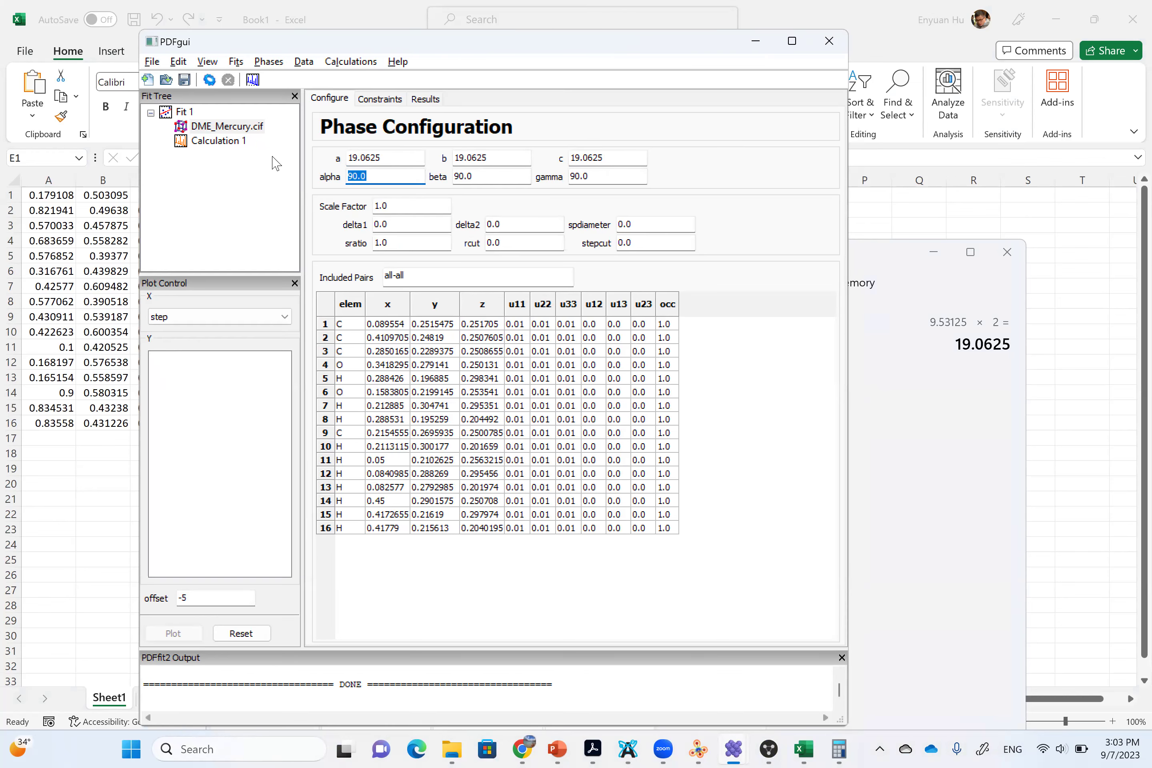
pyautogui.click(208, 80)
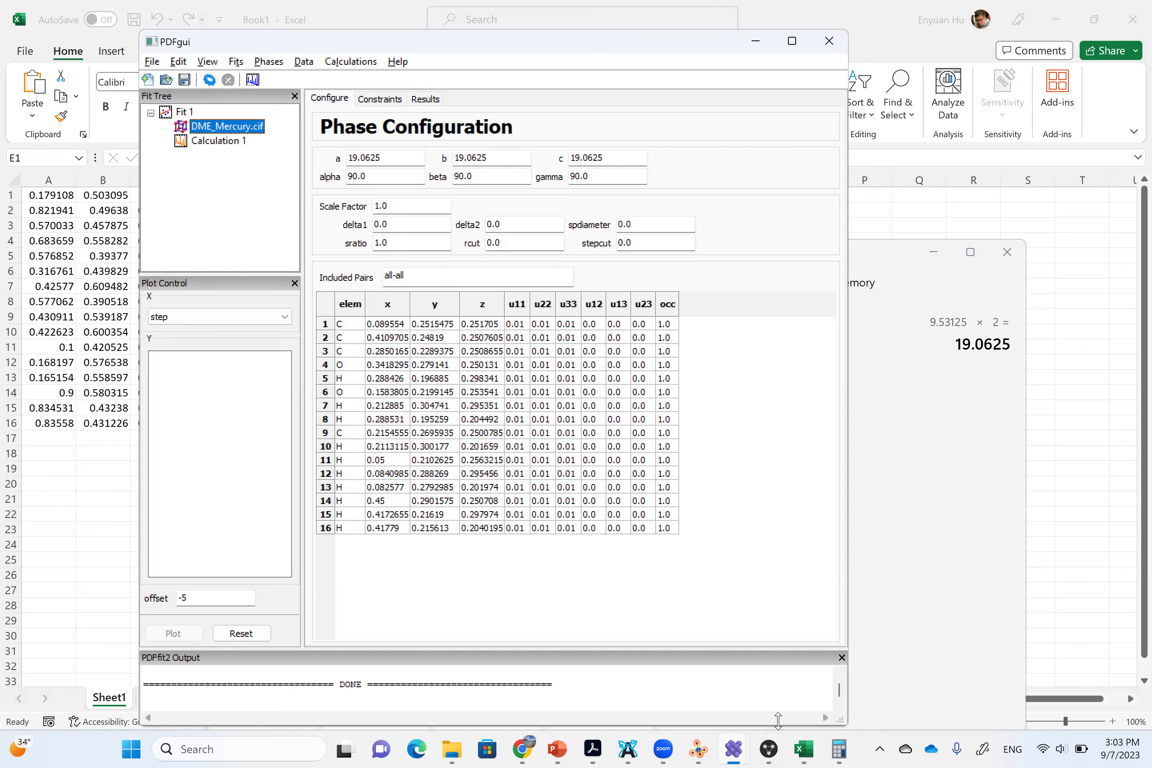
pyautogui.moveTo(734, 749)
pyautogui.click(766, 700)
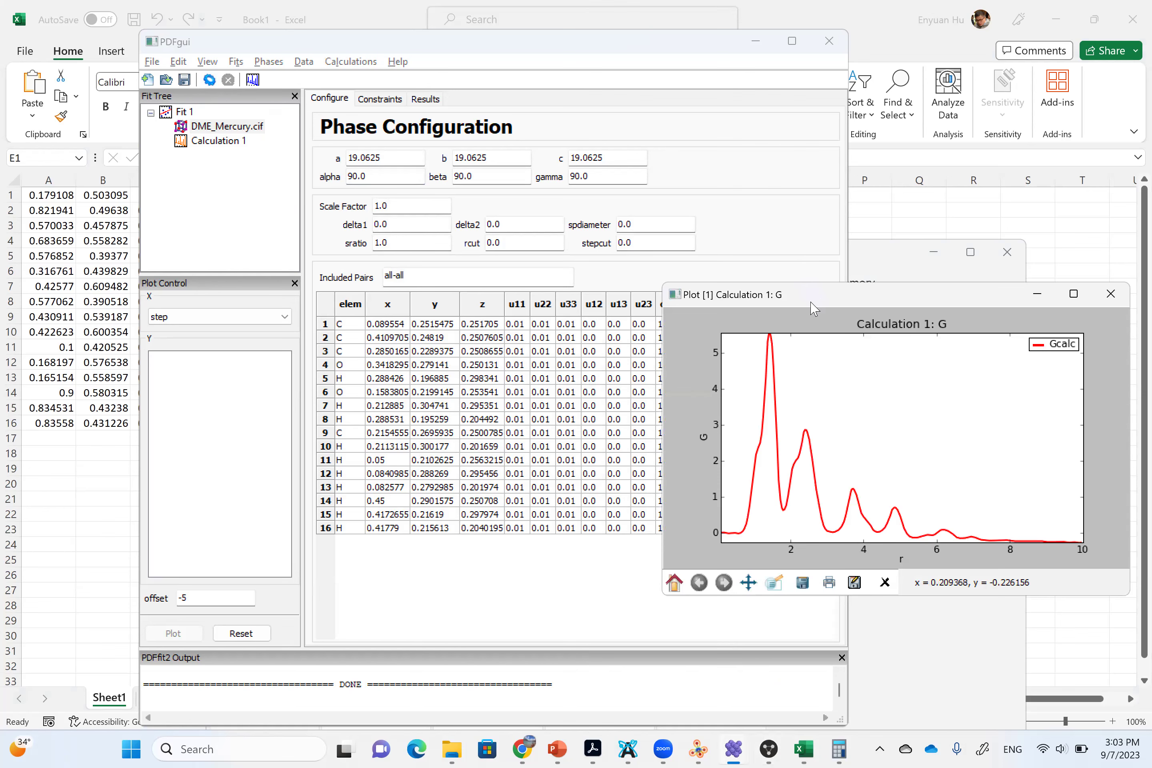
pyautogui.moveTo(815, 308); pyautogui.dragTo(360, 176)
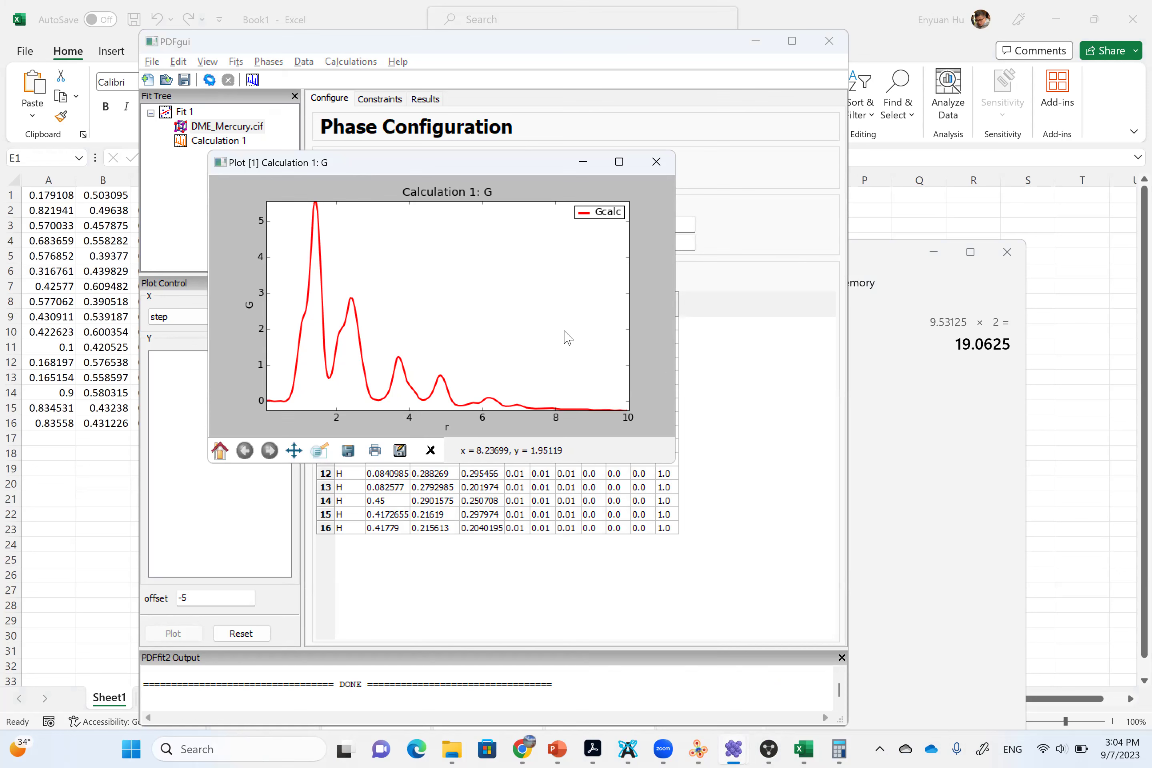
# Arrange the main PDFgui window and the Calculation 1 plot so the delta parameters and the curve are both in view.
pyautogui.moveTo(494, 164); pyautogui.dragTo(756, 156)
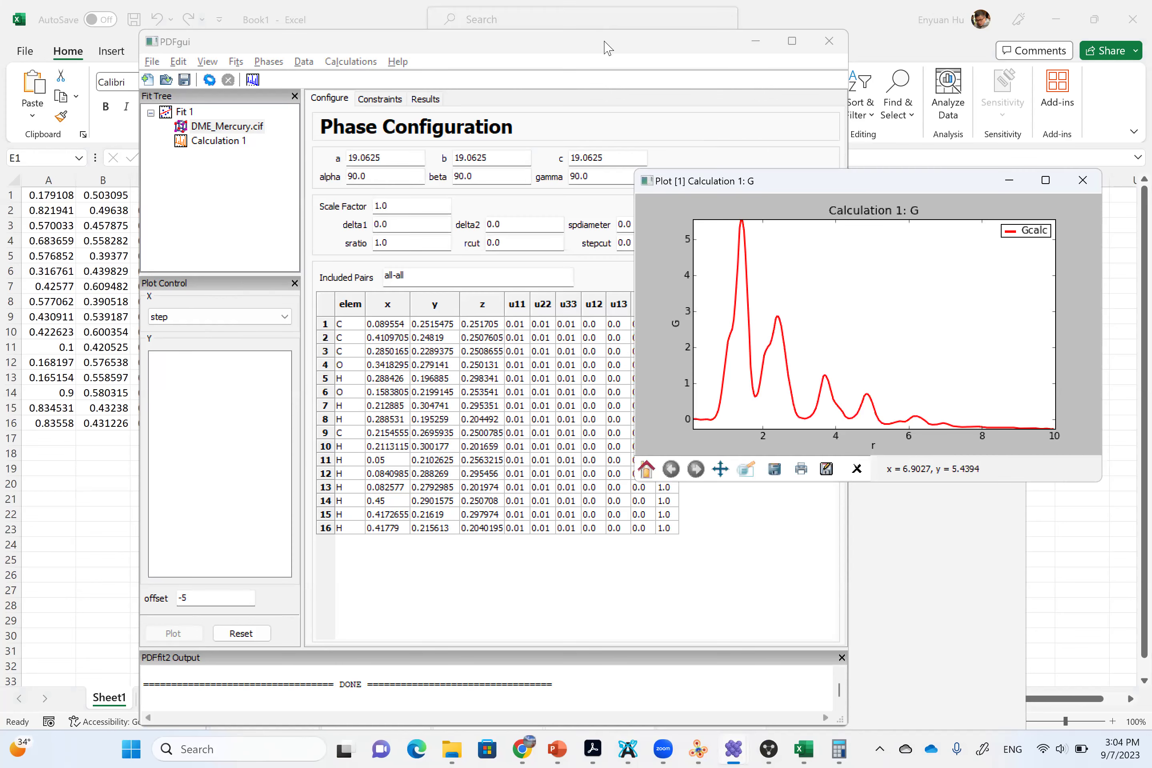
pyautogui.click(588, 45)
pyautogui.click(773, 170)
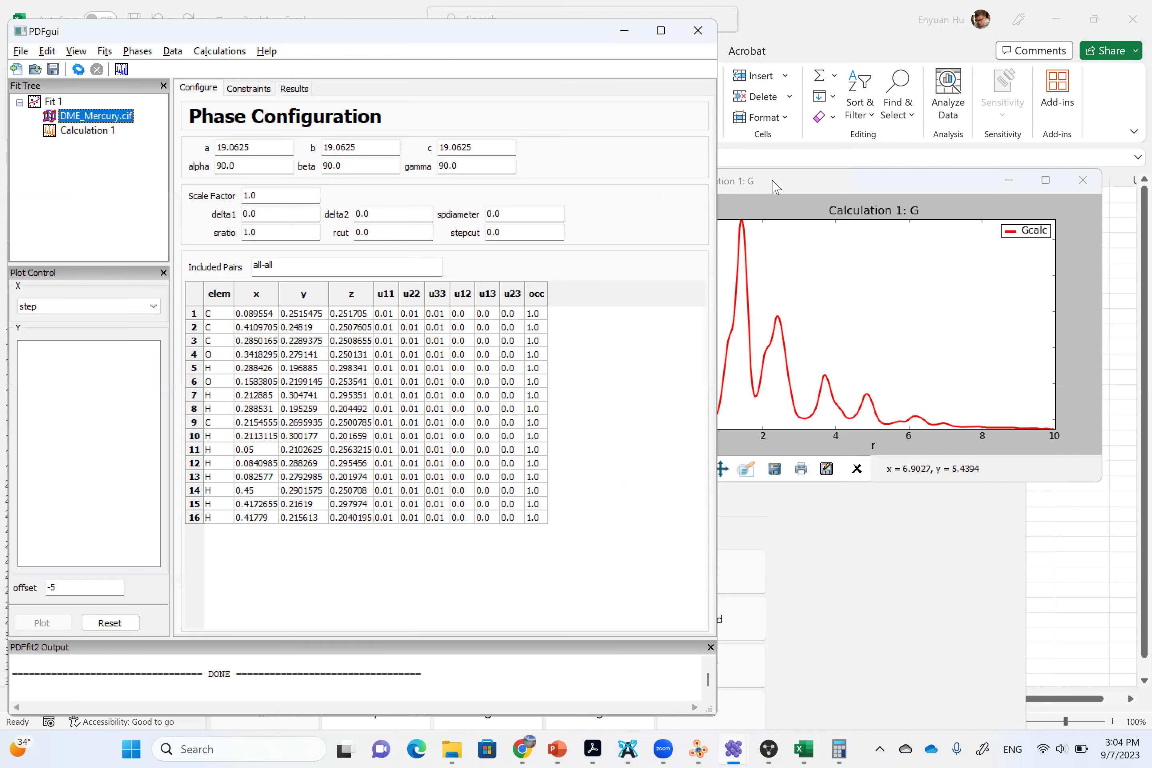
pyautogui.moveTo(792, 180); pyautogui.dragTo(781, 179)
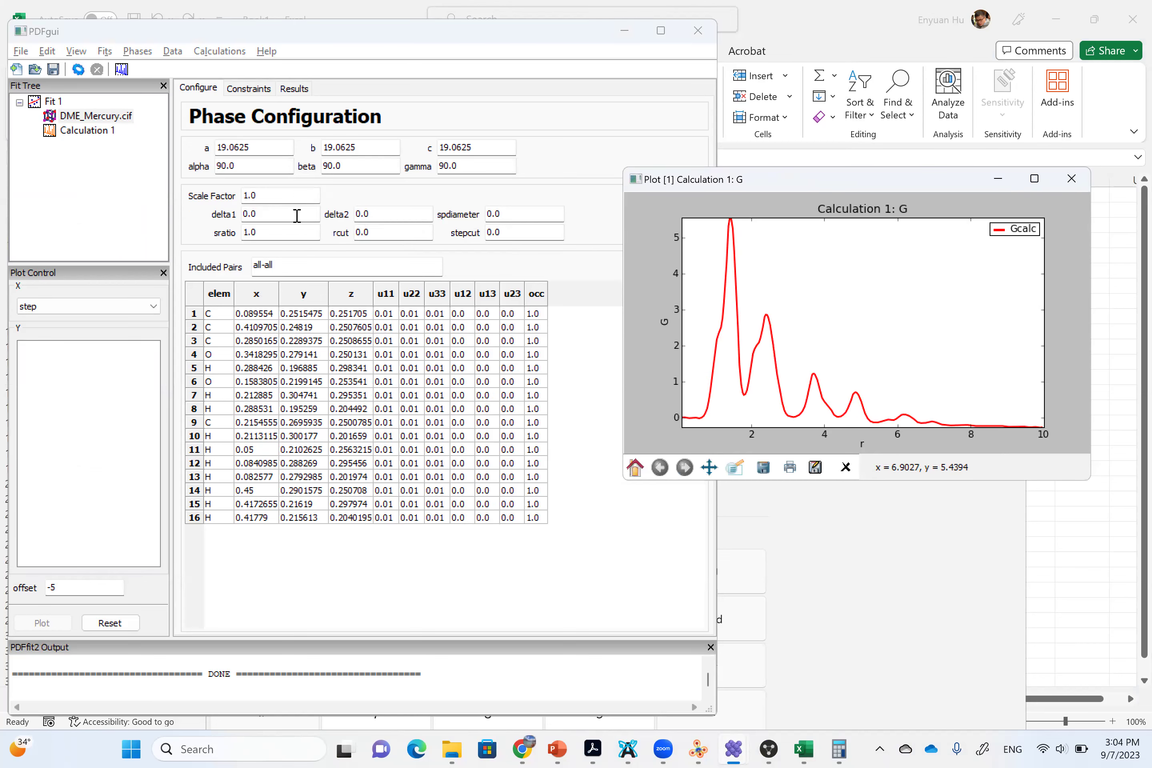
pyautogui.click(278, 214)
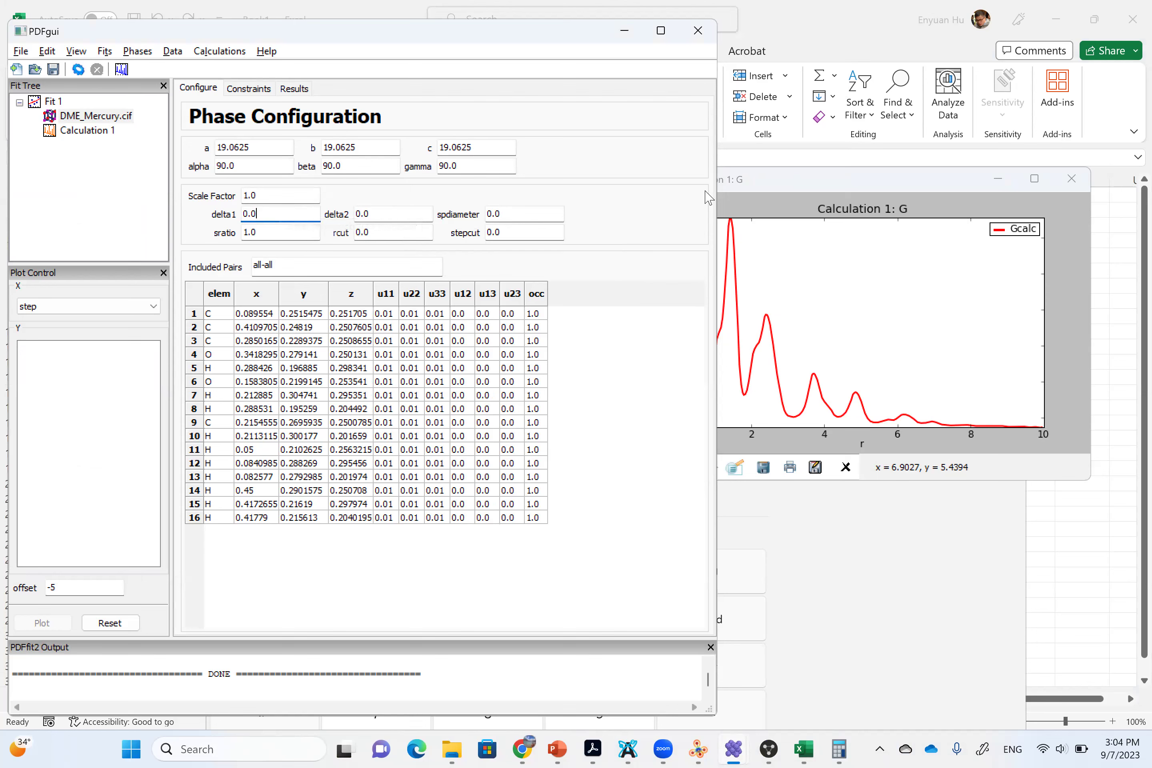
pyautogui.click(766, 189)
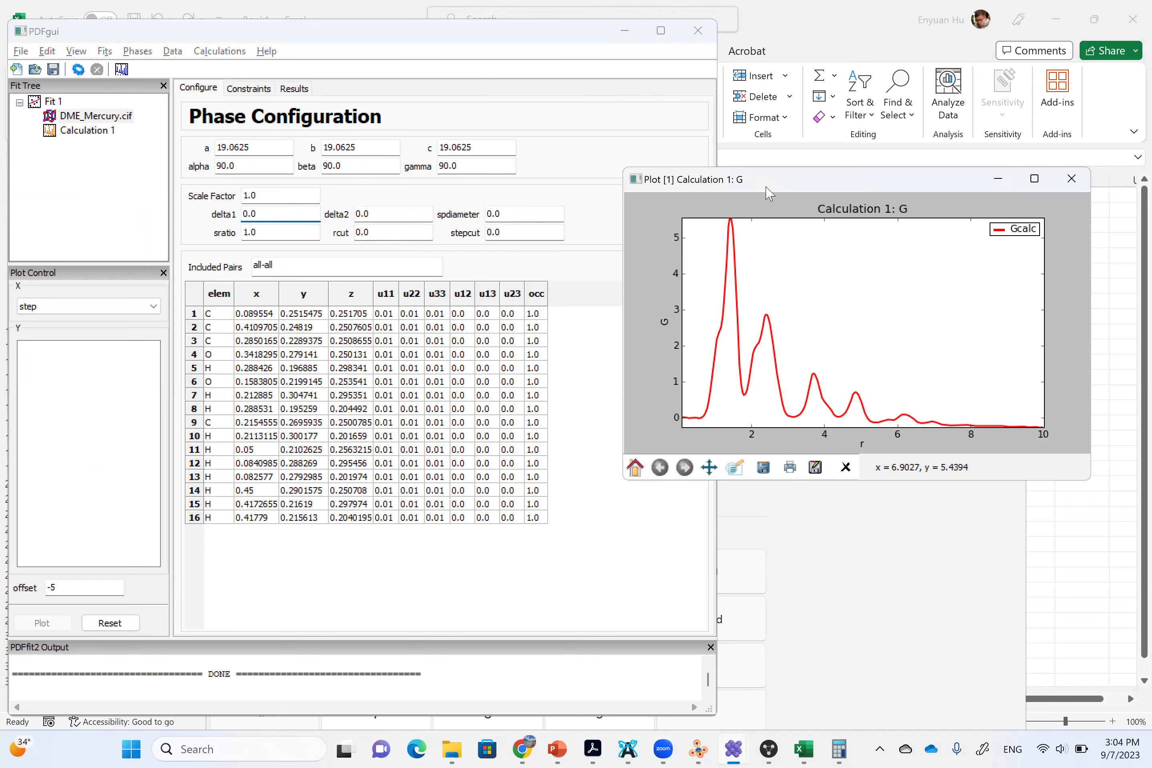
pyautogui.moveTo(766, 188); pyautogui.dragTo(719, 296)
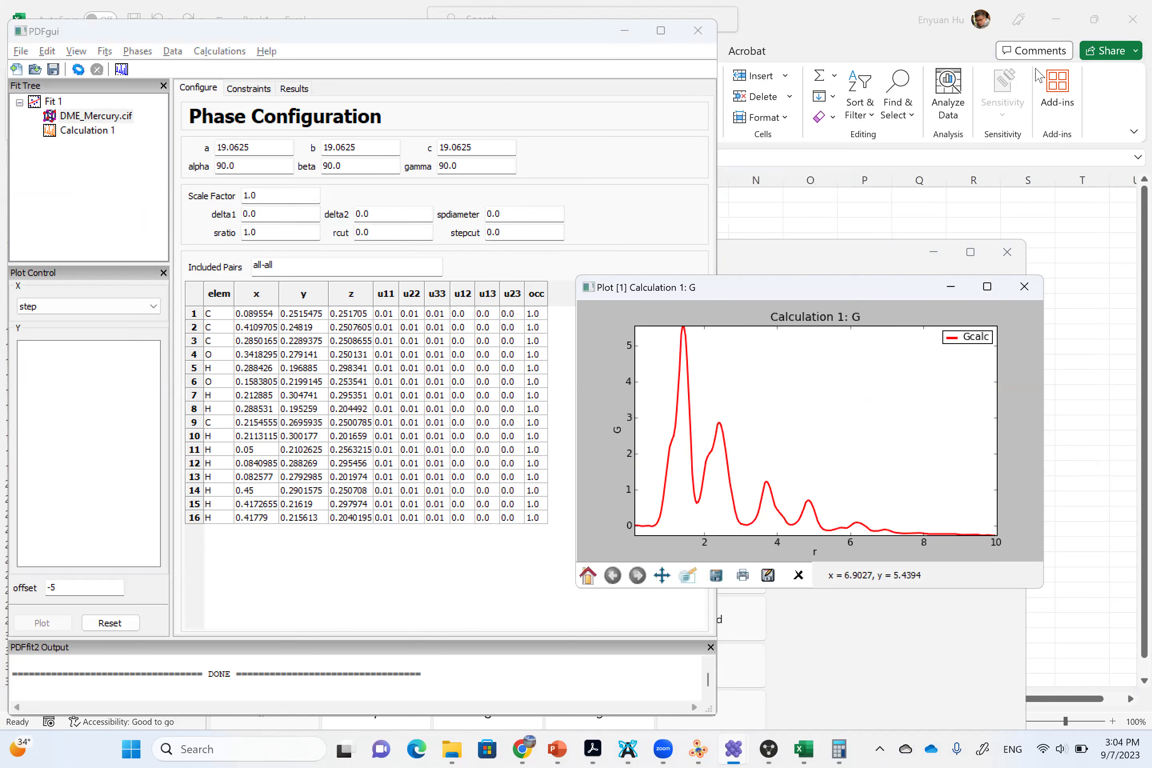
pyautogui.moveTo(880, 294); pyautogui.dragTo(875, 329)
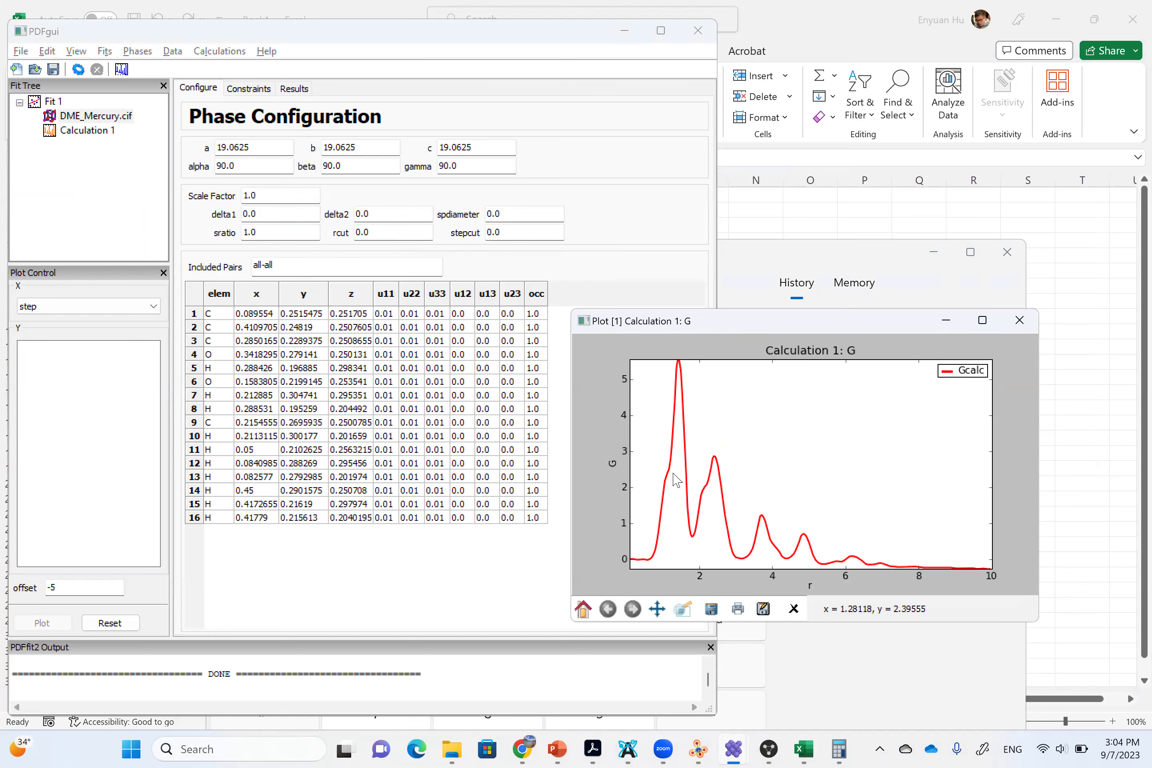
# Set the phase's linear atomic correlation factor delta1 to 0.8.
pyautogui.doubleClick(275, 214)
pyautogui.write('0')
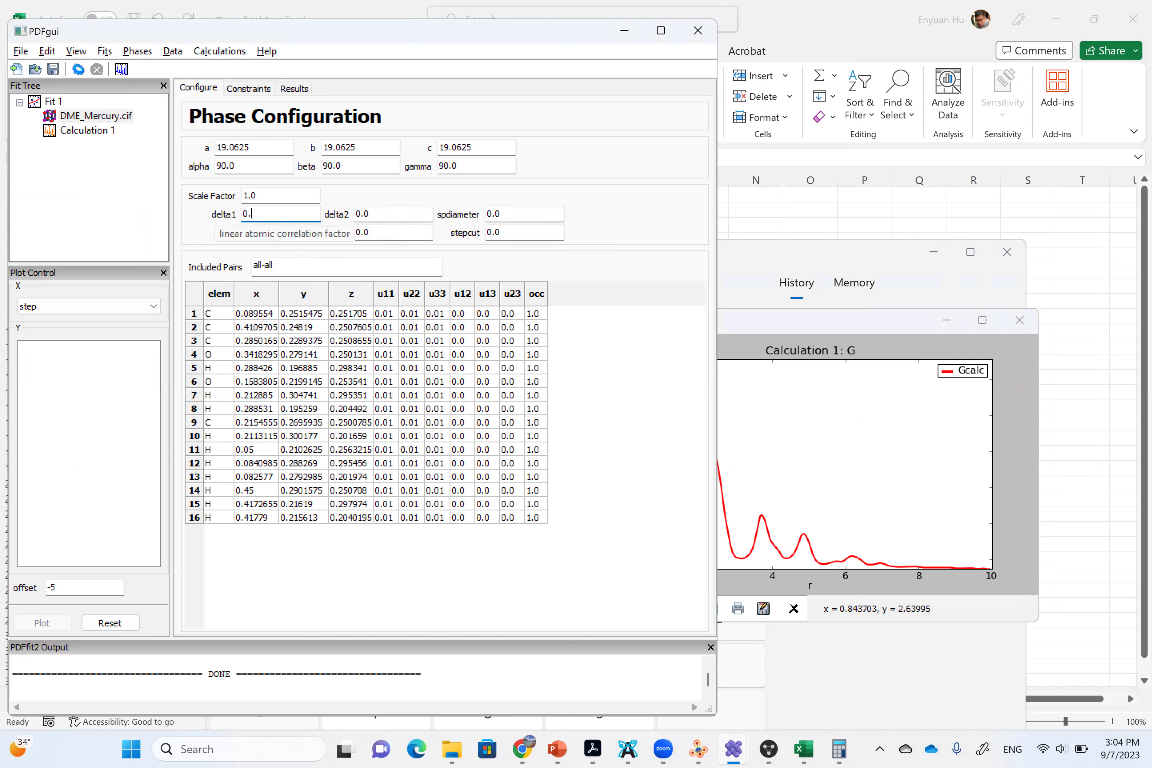
pyautogui.write('.8')
pyautogui.press('Tab')
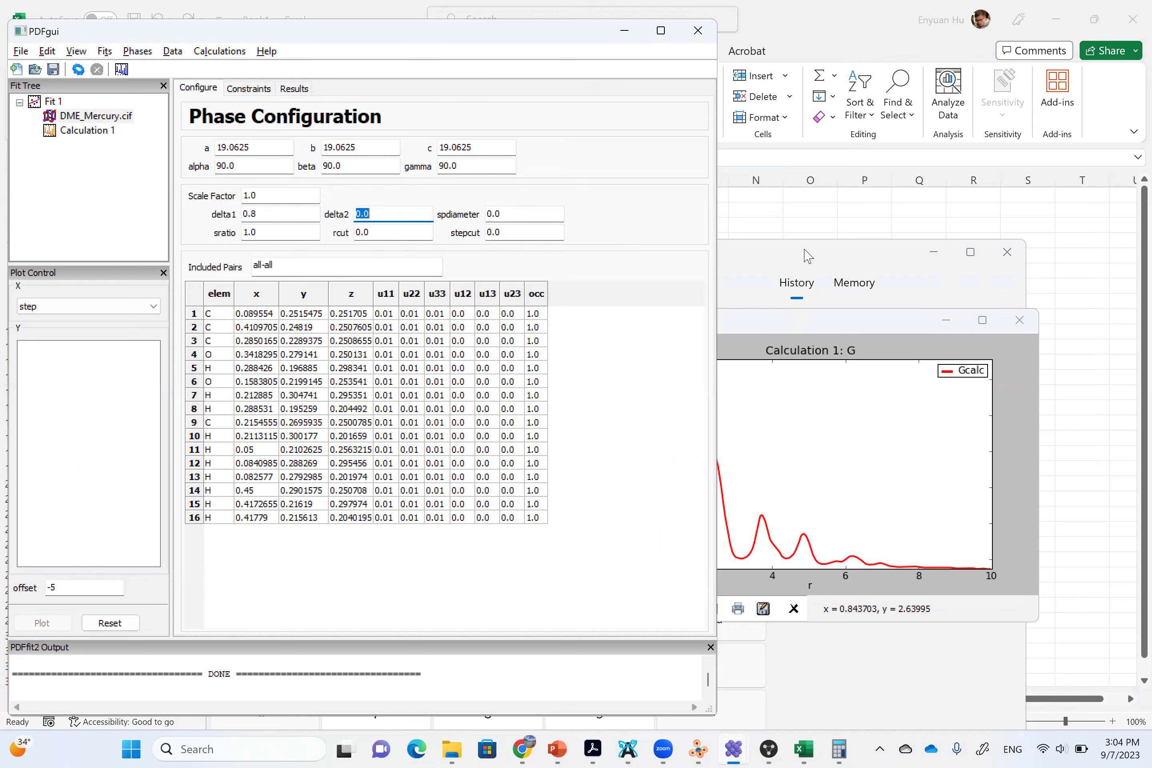
# Move the Calculation 1 plot aside and rerun the PDF calculation with the changed delta1.
pyautogui.click(779, 328)
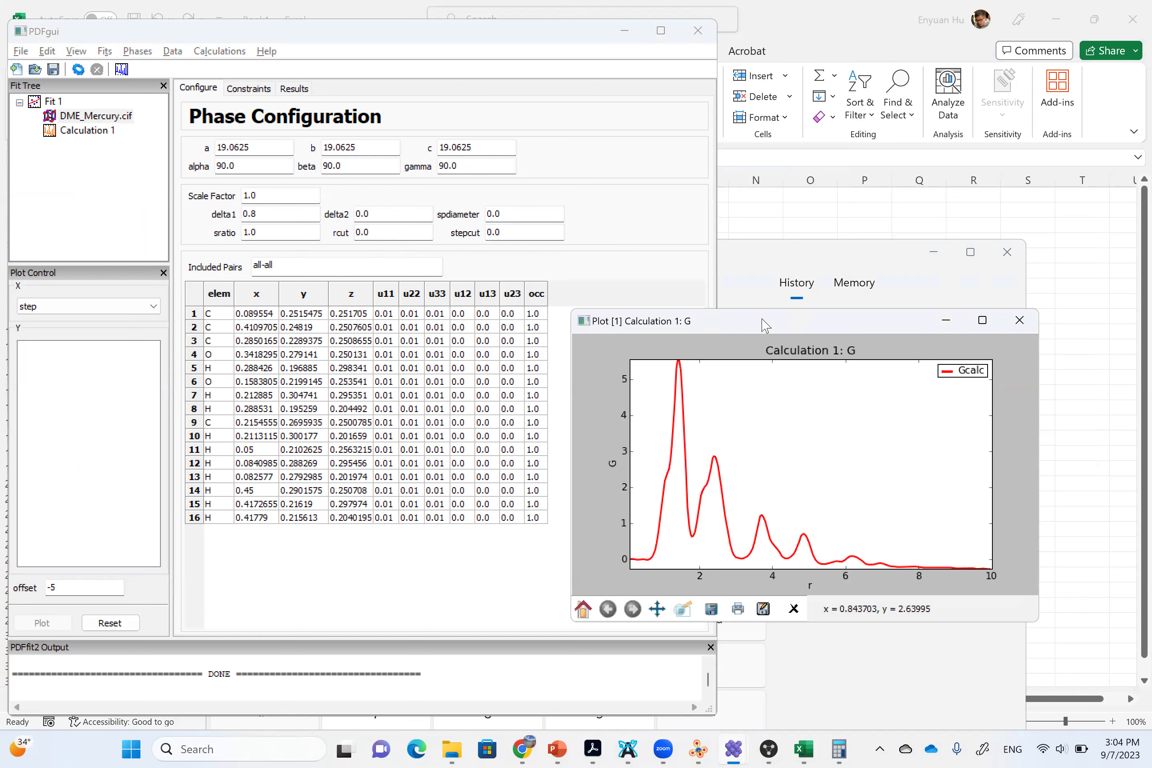
pyautogui.moveTo(766, 326); pyautogui.dragTo(717, 284)
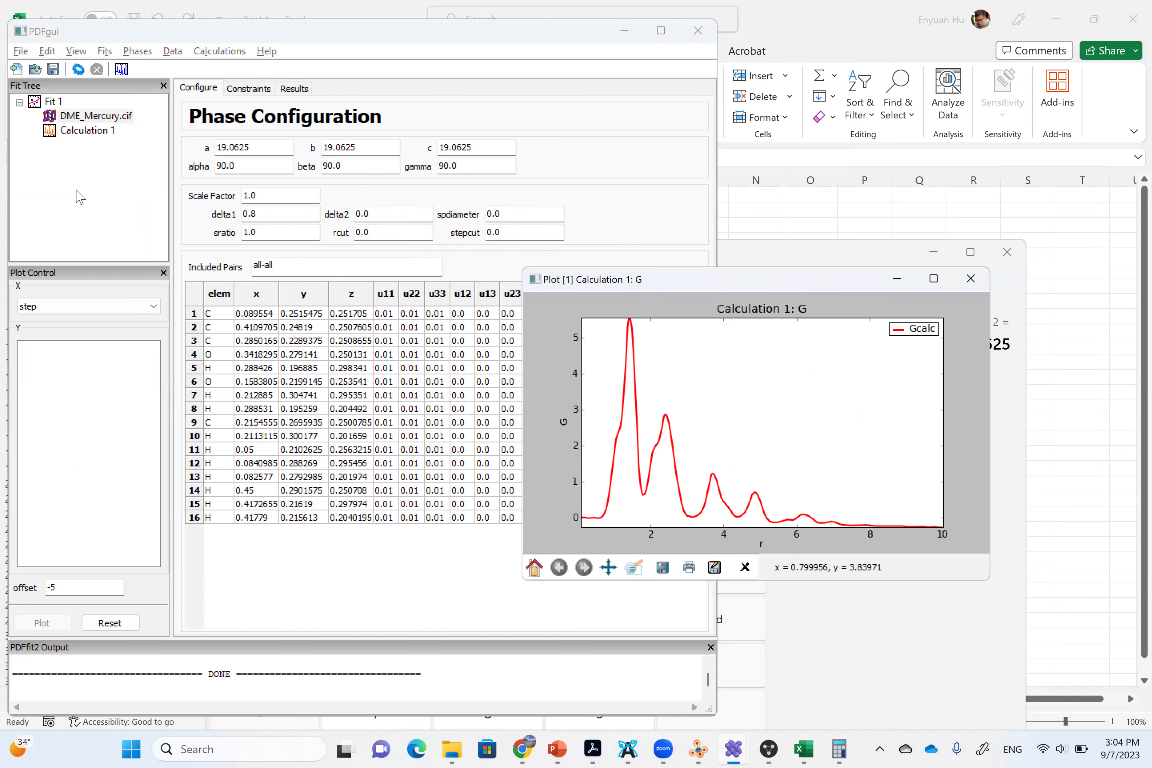
pyautogui.click(79, 71)
pyautogui.click(812, 267)
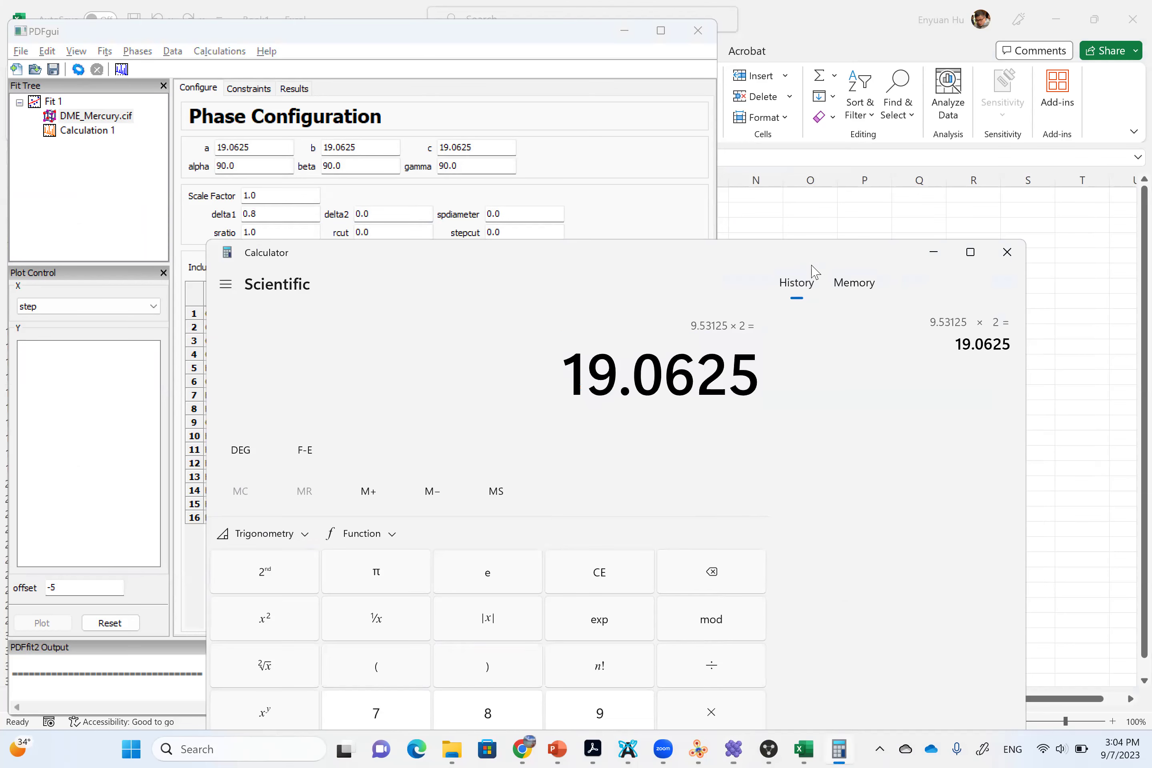
# Minimize the calculator and bring the Calculation 1 plot to the front.
pyautogui.click(933, 252)
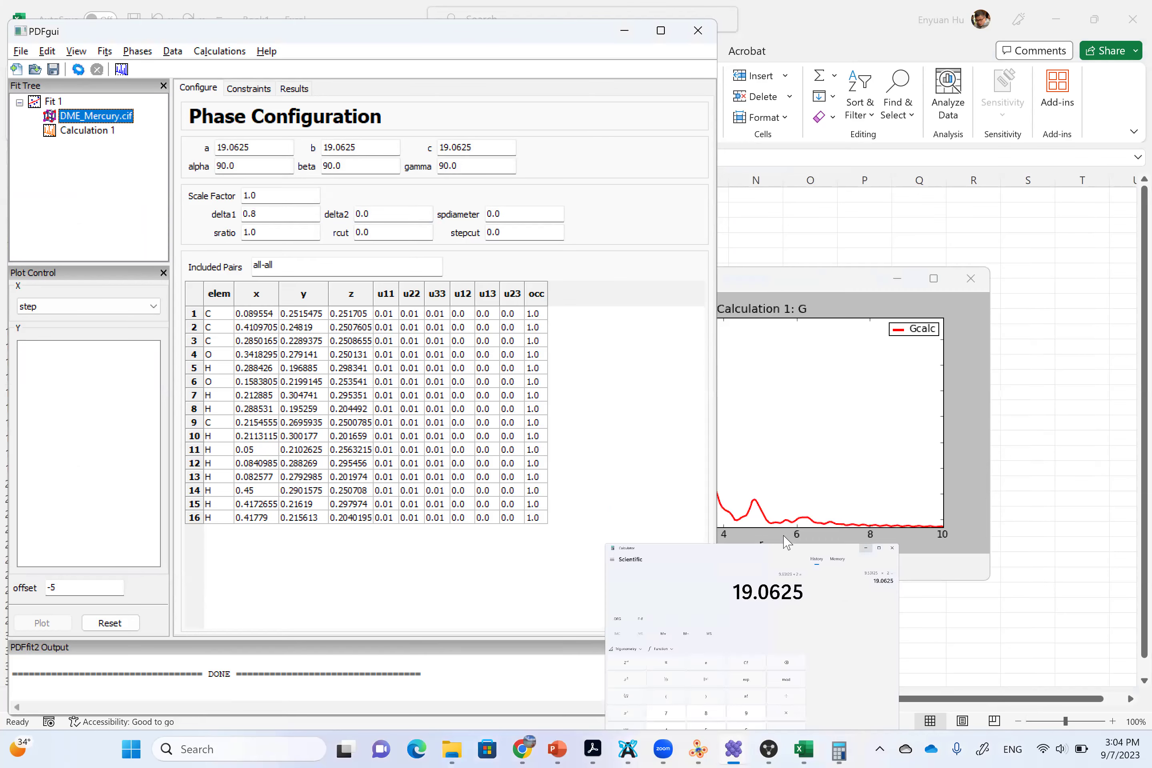
pyautogui.click(812, 282)
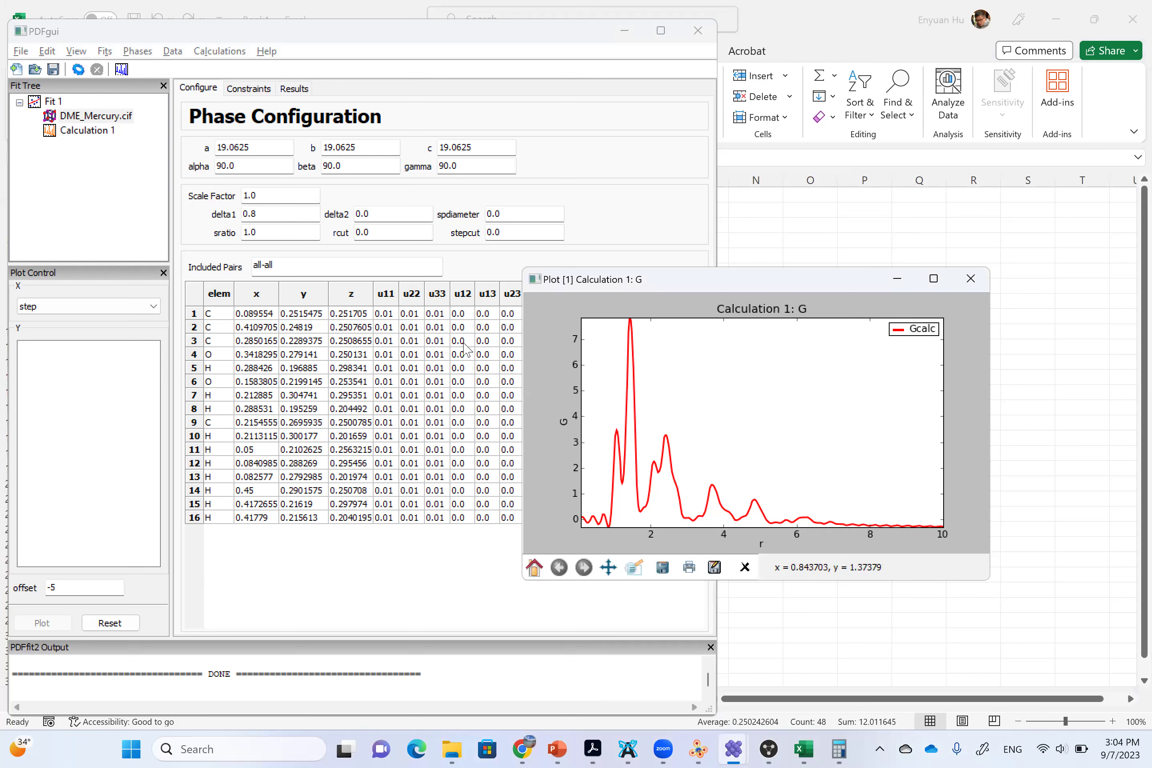
# Set the phase's delta1 to 0.0, rerun the PDF calculation and bring up the recalculated plot.
pyautogui.click(276, 214)
pyautogui.hotkey('shift', 'Home')
pyautogui.write('0.0')
pyautogui.press('Tab')
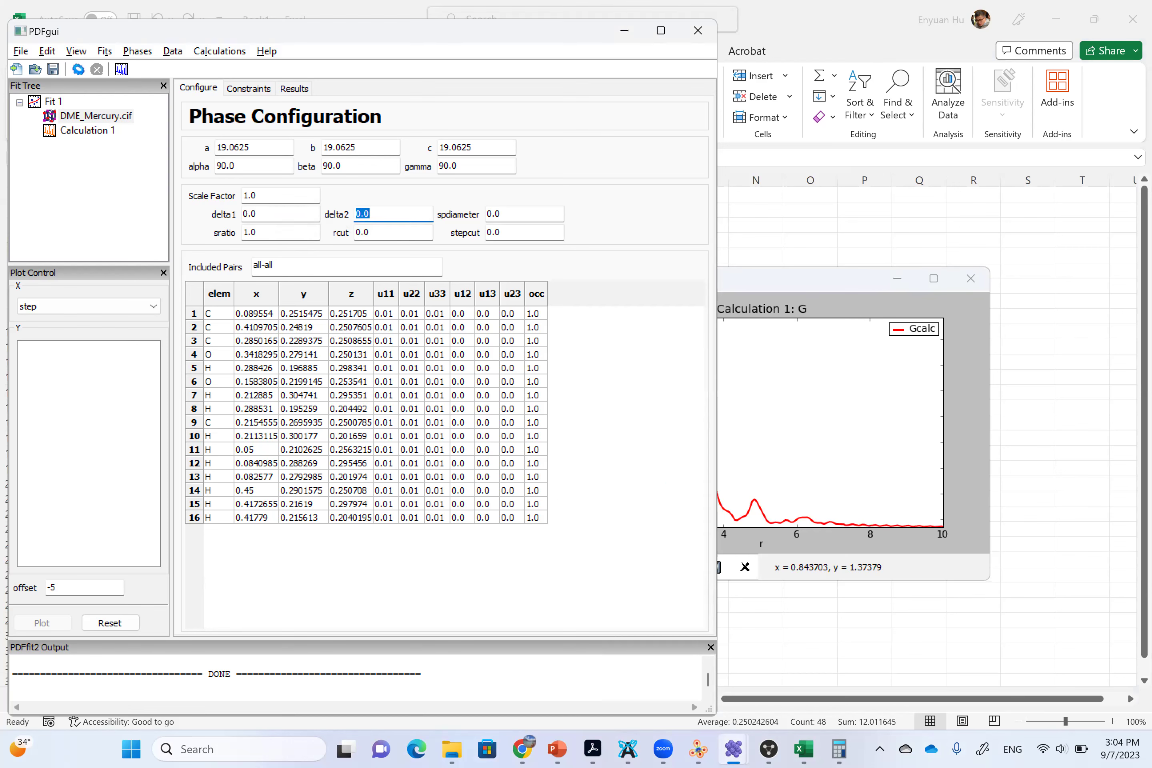
pyautogui.click(94, 115)
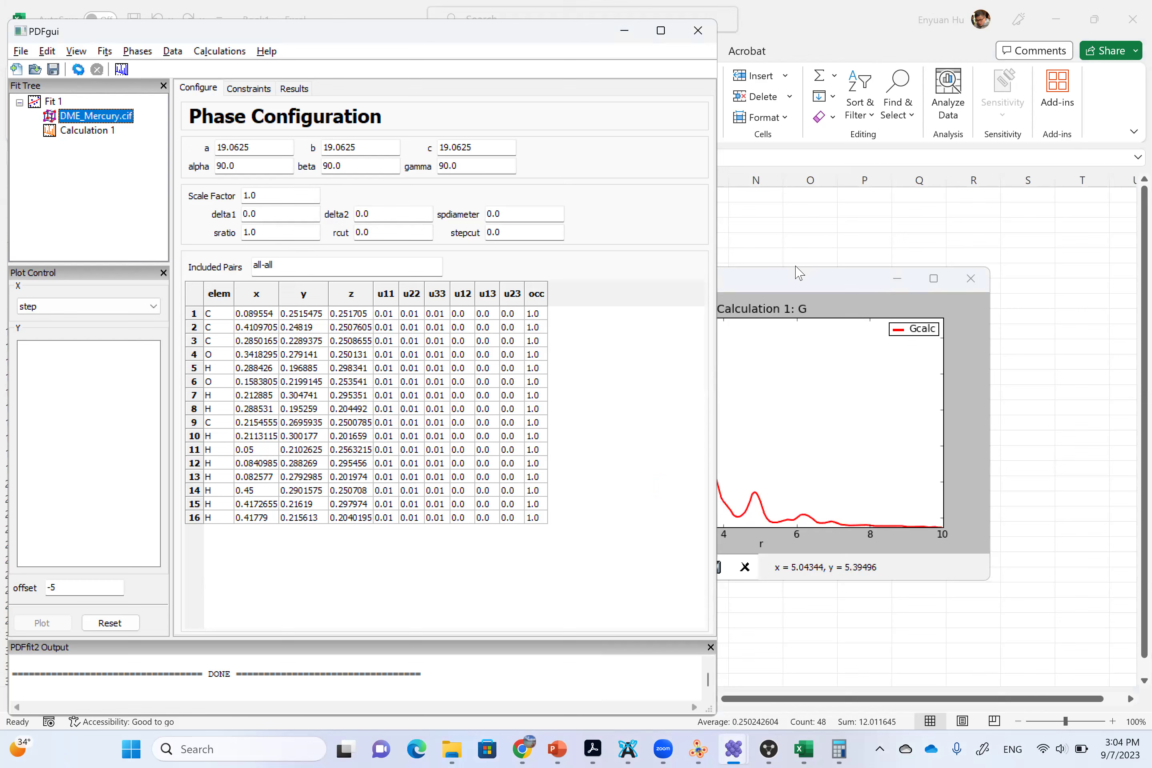
pyautogui.click(798, 280)
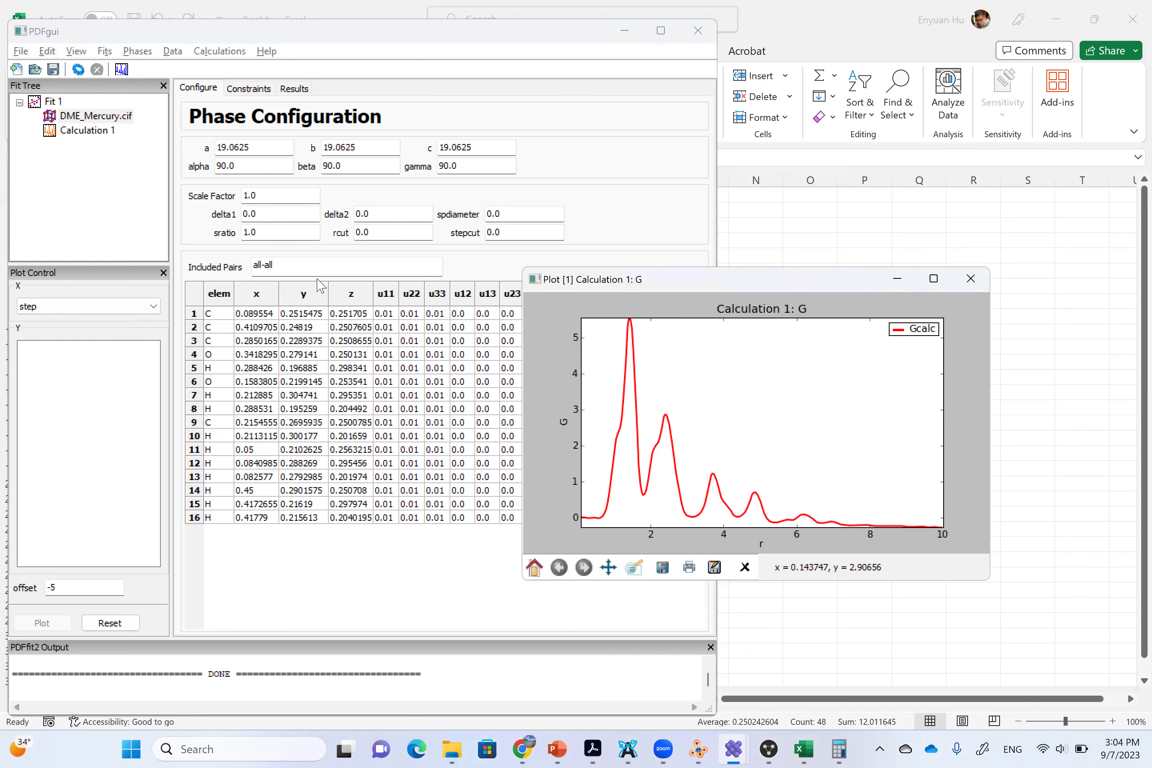
# Set Qmax of Calculation 1 to 19 and rerun the PDF calculation, bringing its plot into view.
pyautogui.click(95, 131)
pyautogui.moveTo(404, 195); pyautogui.dragTo(290, 195)
pyautogui.write('19')
pyautogui.press('Tab')
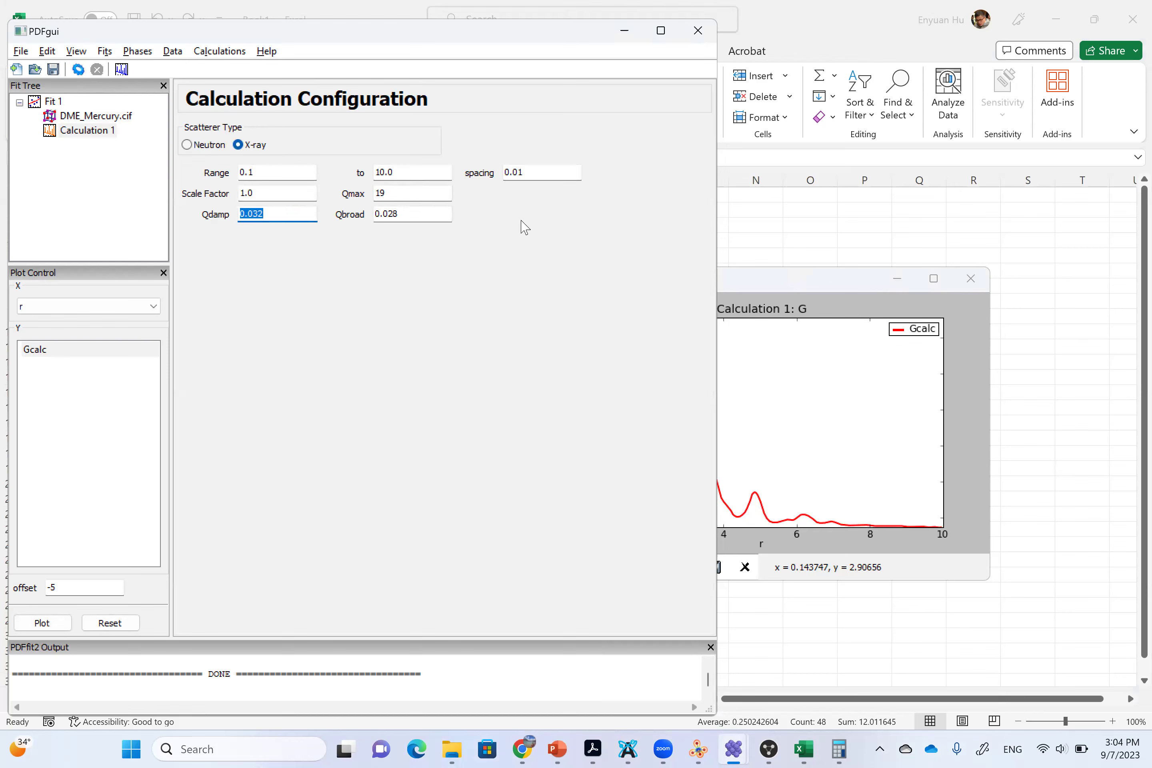
pyautogui.click(425, 199)
pyautogui.click(748, 294)
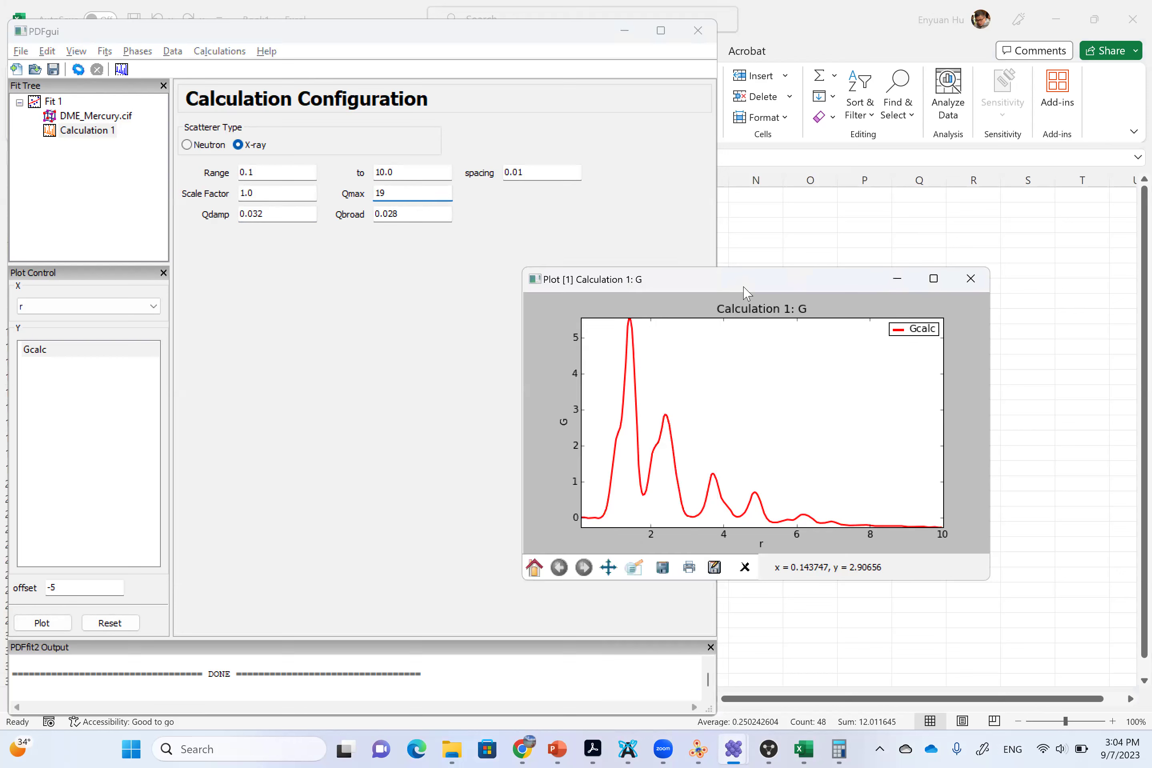
pyautogui.click(78, 71)
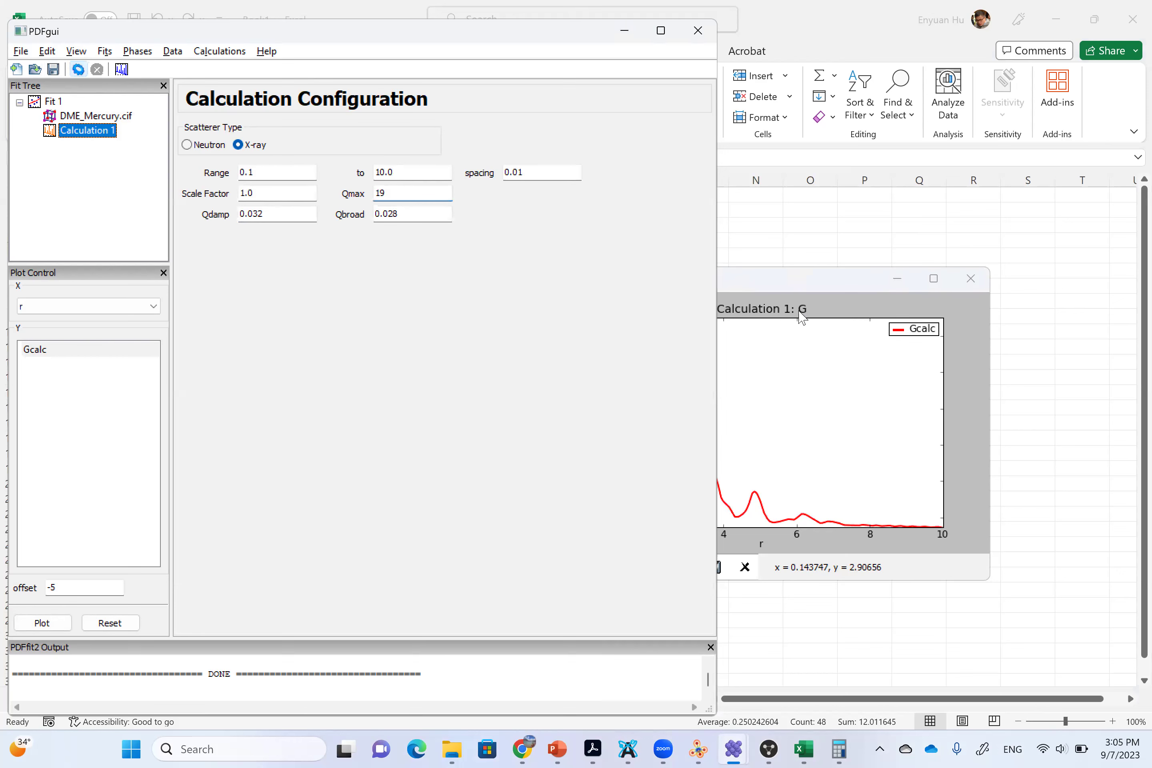
pyautogui.click(793, 285)
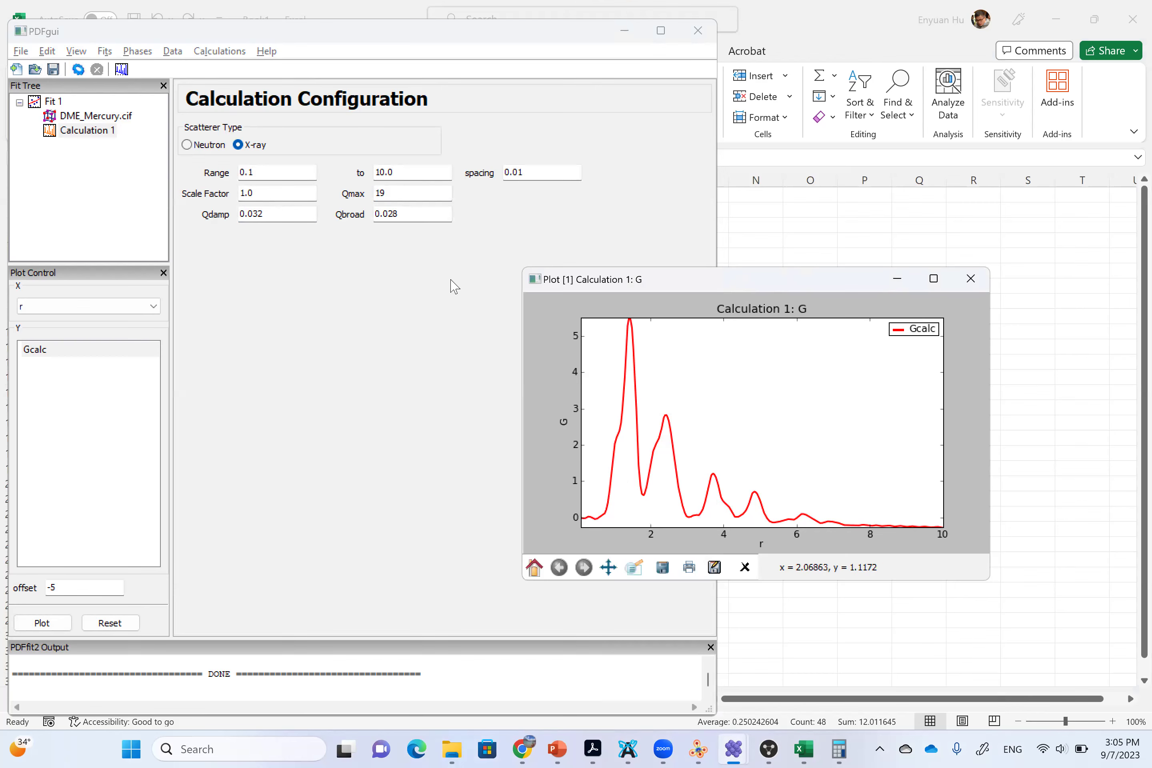
# Reopen the DME_Mercury.cif phase configuration and move the Calculation 1 plot clear of the atom table.
pyautogui.click(100, 118)
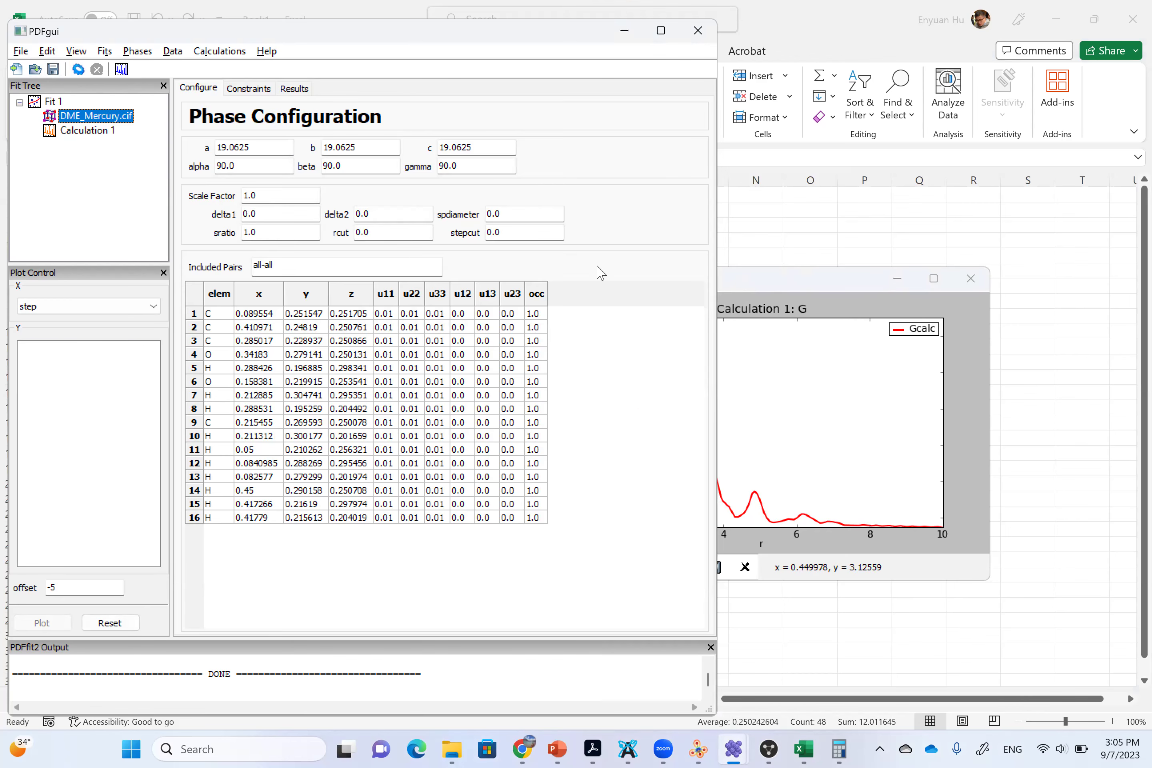
pyautogui.click(771, 286)
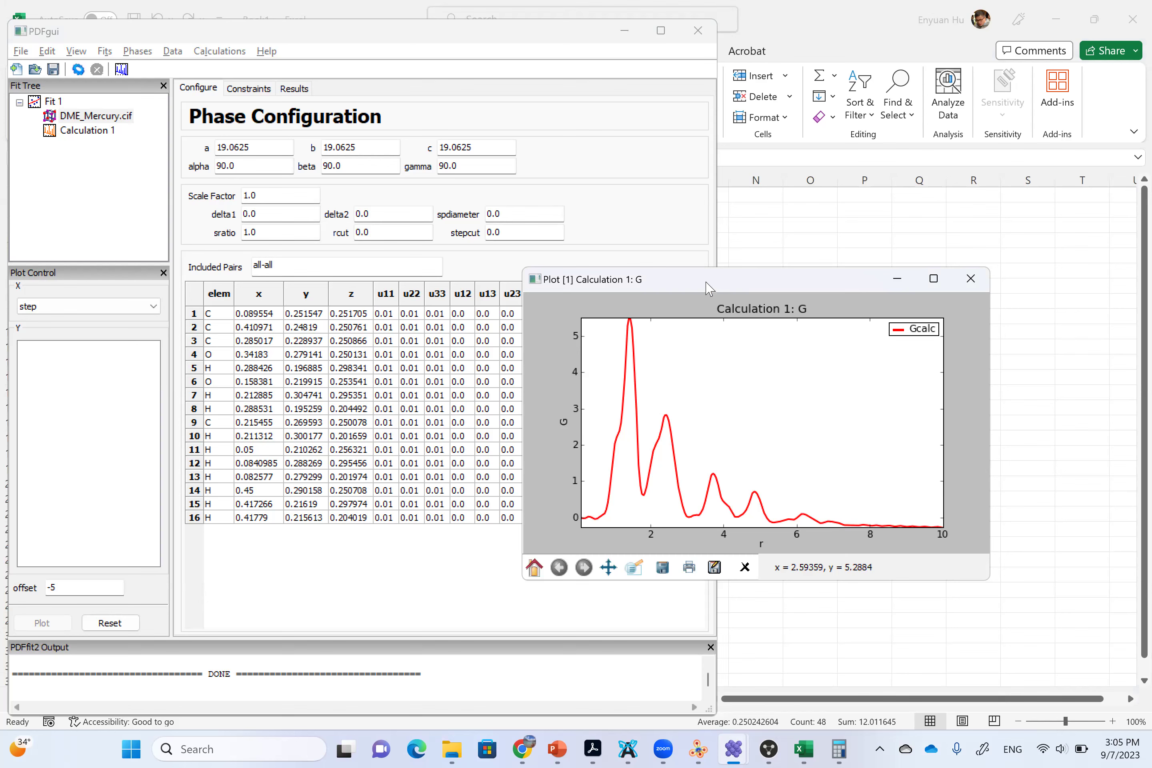
pyautogui.moveTo(707, 285); pyautogui.dragTo(763, 291)
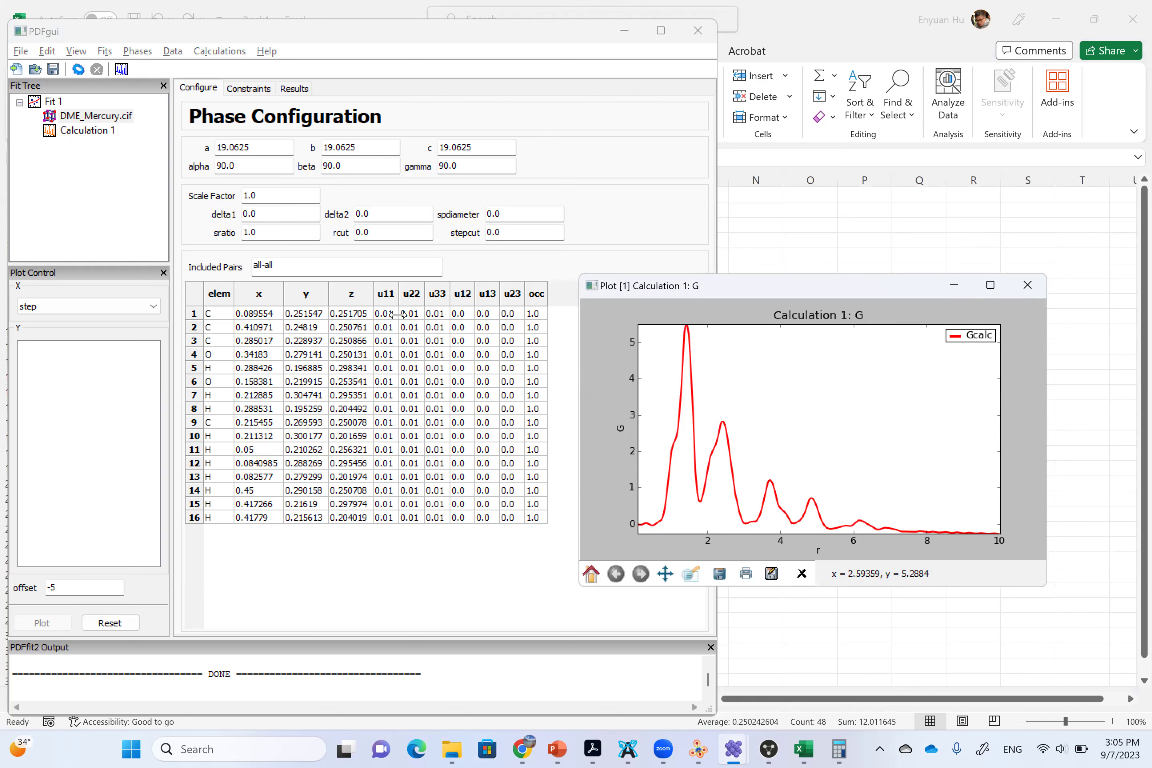
# Set u11, u22 and u33 of the carbon atoms in rows 1 to 3 and row 9 to 0.008.
pyautogui.moveTo(384, 315); pyautogui.dragTo(433, 348)
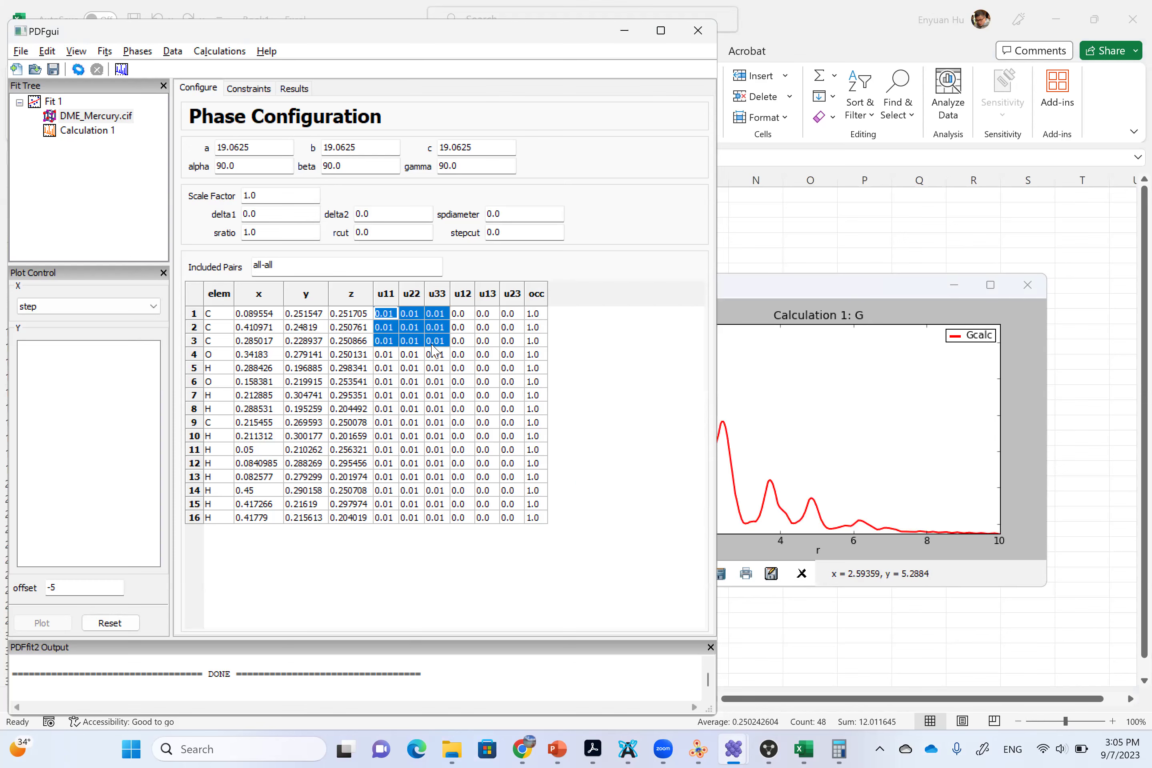
pyautogui.write('08')
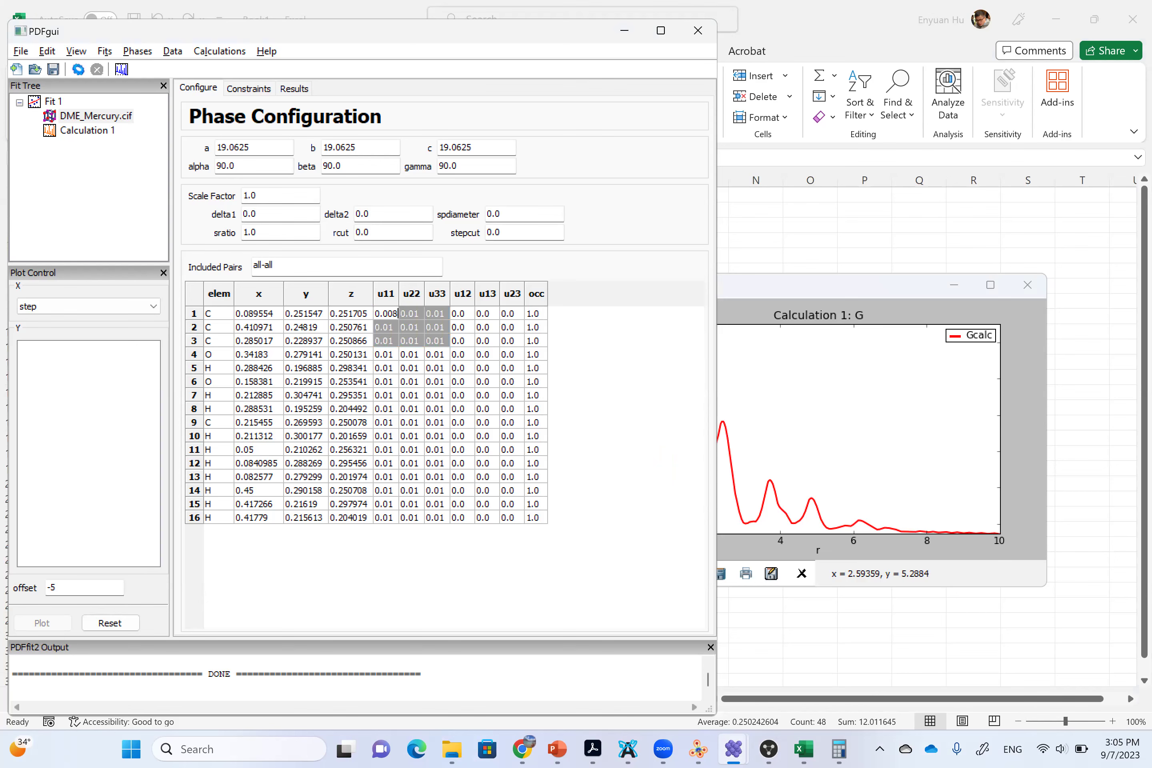
pyautogui.write('.008')
pyautogui.press('Return')
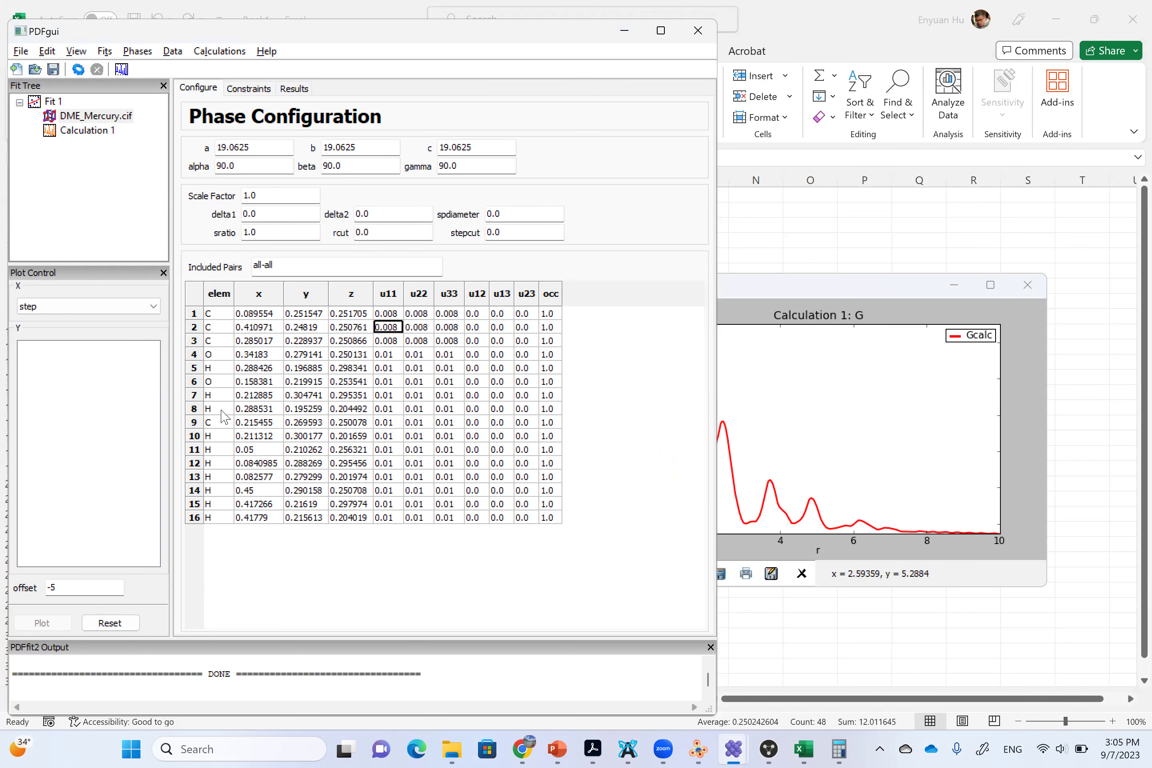
pyautogui.click(223, 421)
pyautogui.moveTo(389, 425); pyautogui.dragTo(448, 423)
pyautogui.write('0.')
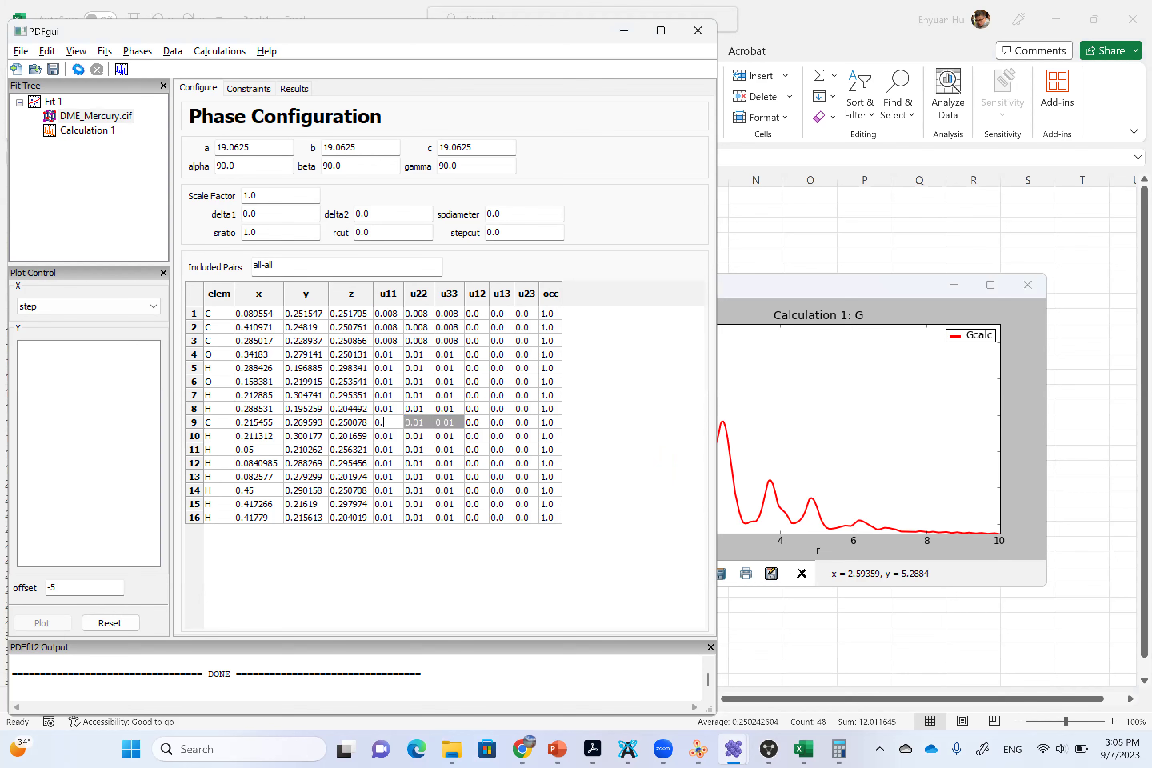
pyautogui.press('Return')
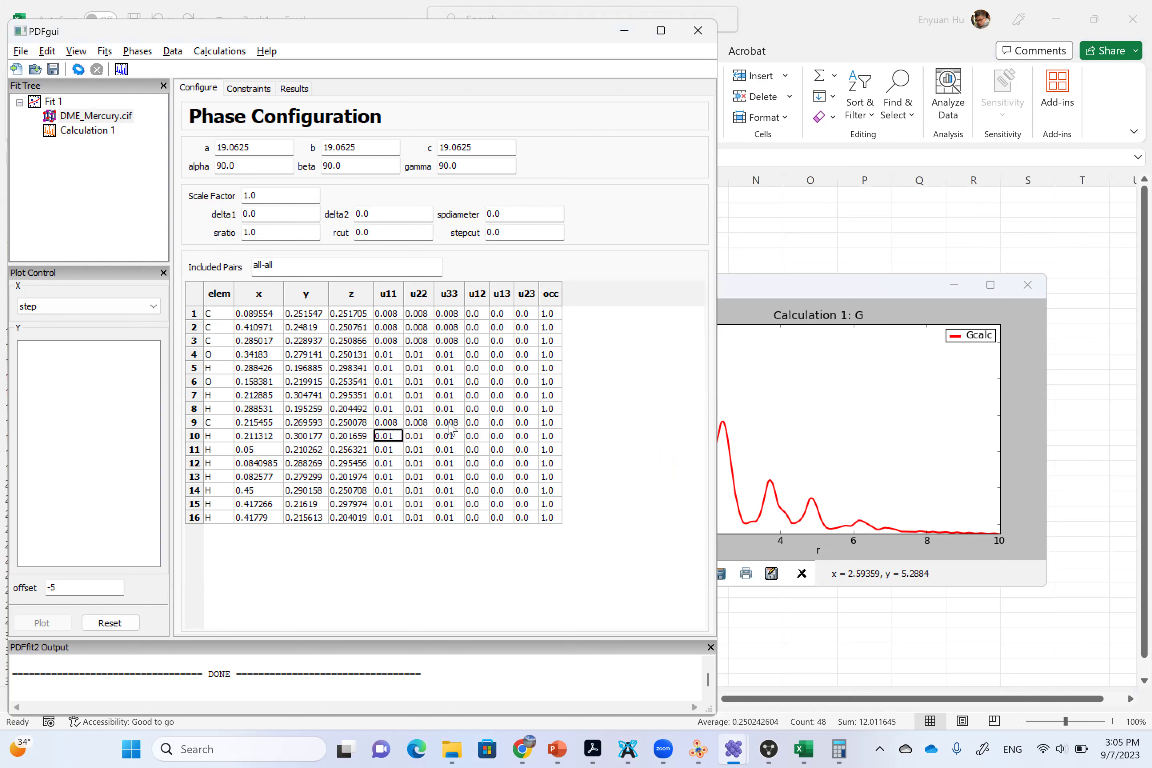
# Rerun the PDF calculation with the carbon displacement values and move the plot beside the atom table.
pyautogui.click(821, 286)
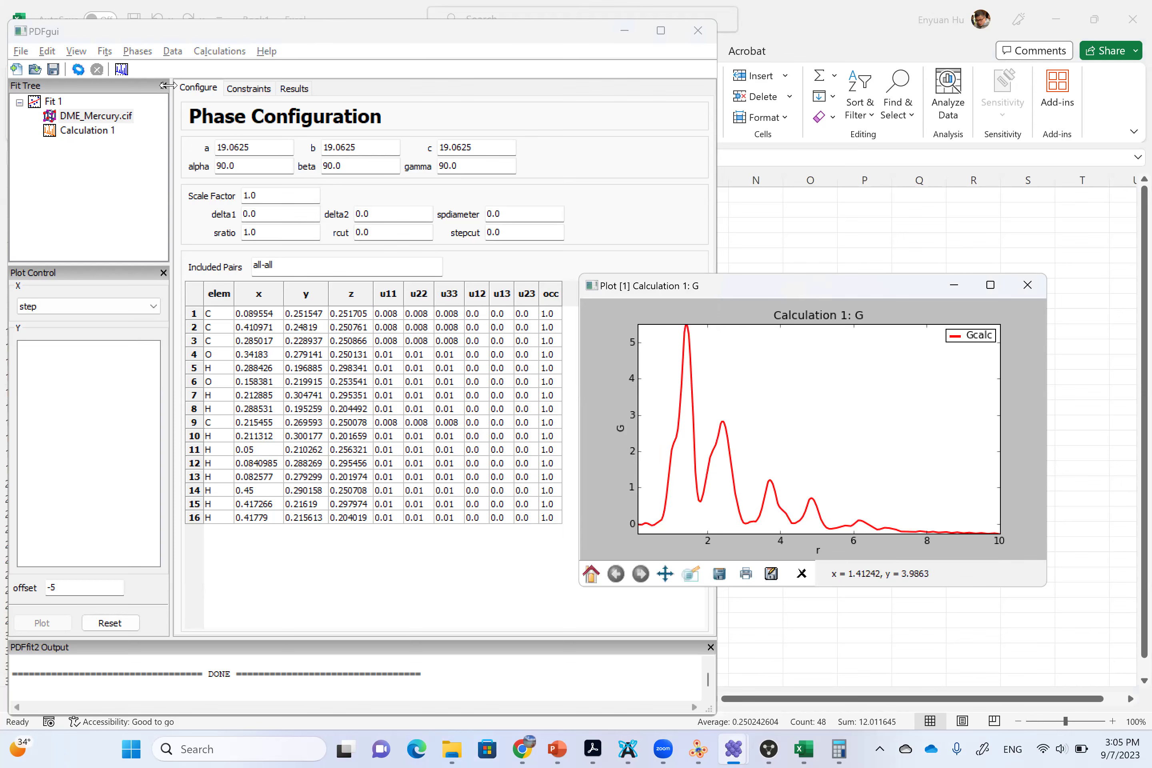
pyautogui.click(79, 71)
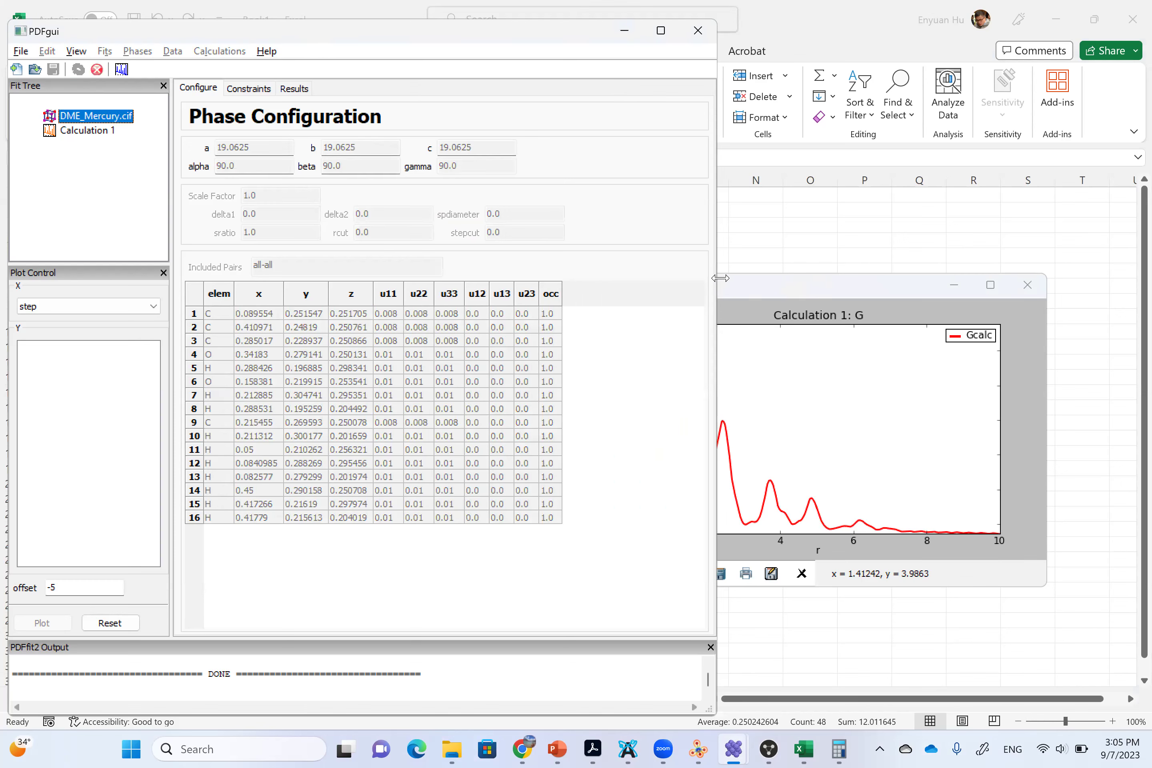
pyautogui.click(768, 290)
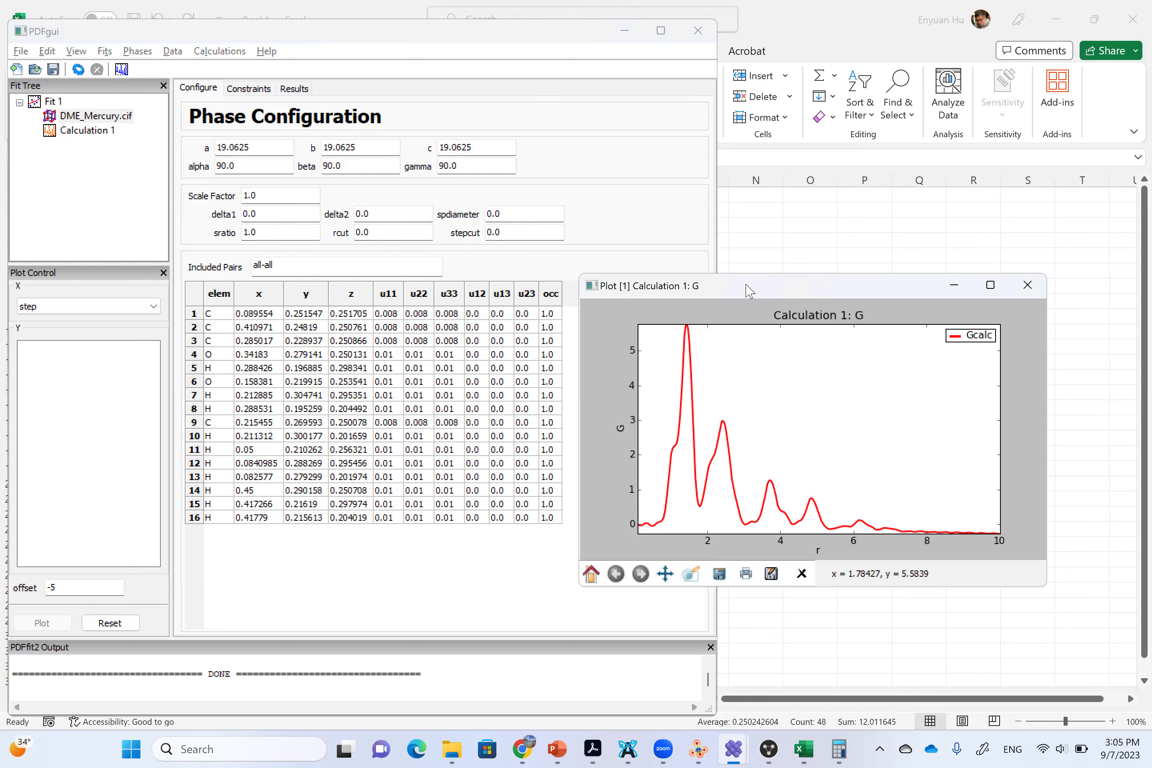
pyautogui.moveTo(750, 291); pyautogui.dragTo(814, 255)
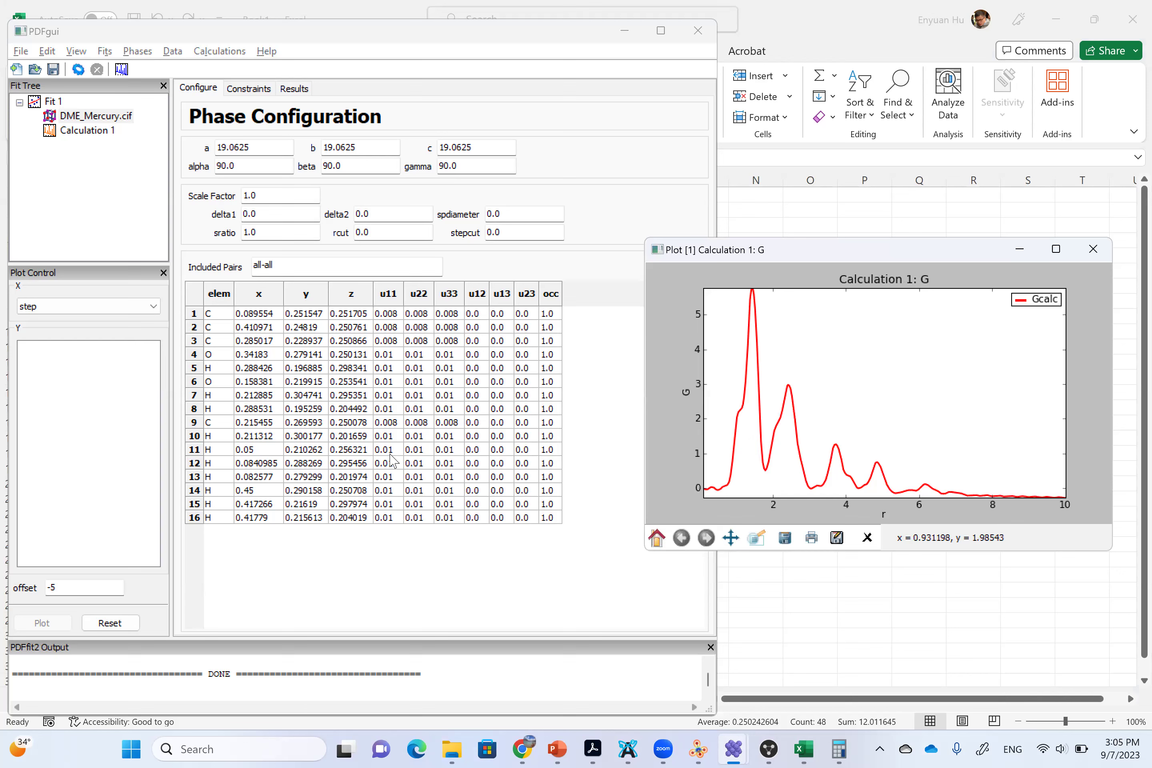
# Set u11, u22 and u33 of the hydrogen atoms in rows 10 to 16 and row 5 to 0.02.
pyautogui.doubleClick(383, 435)
pyautogui.press('Tab')
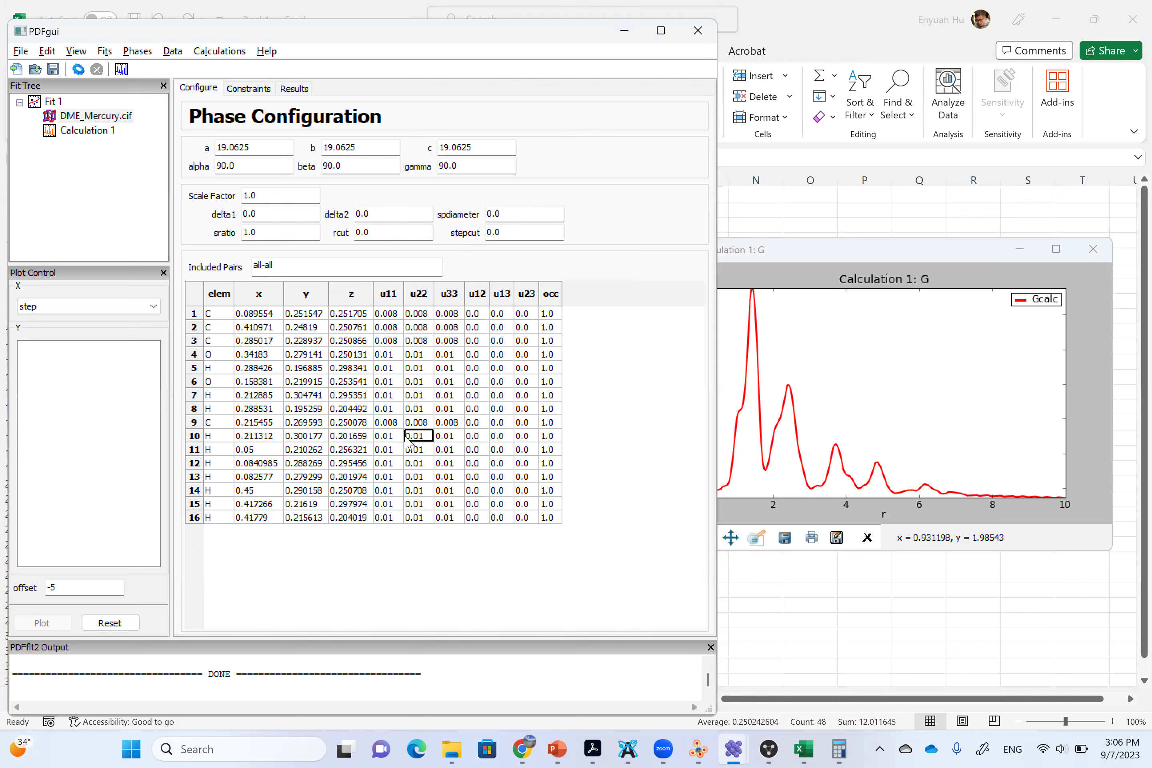
pyautogui.moveTo(389, 443); pyautogui.dragTo(438, 526)
pyautogui.write('0.02')
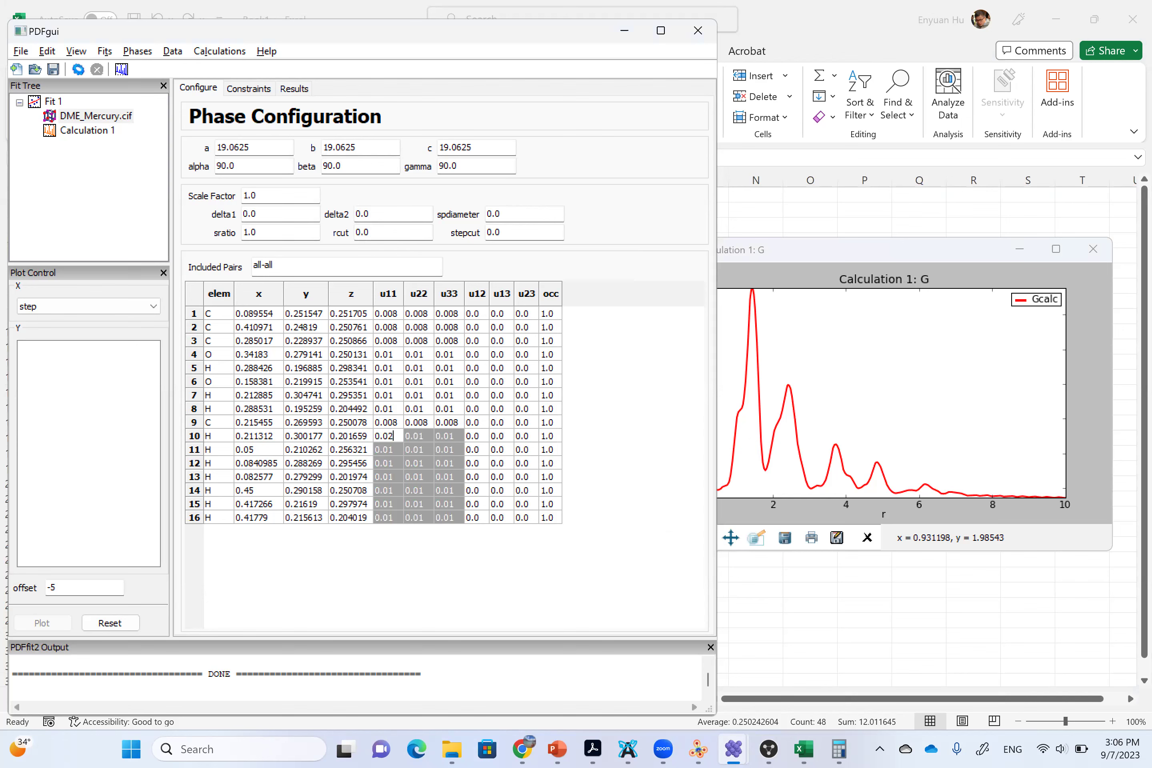
pyautogui.press('Return')
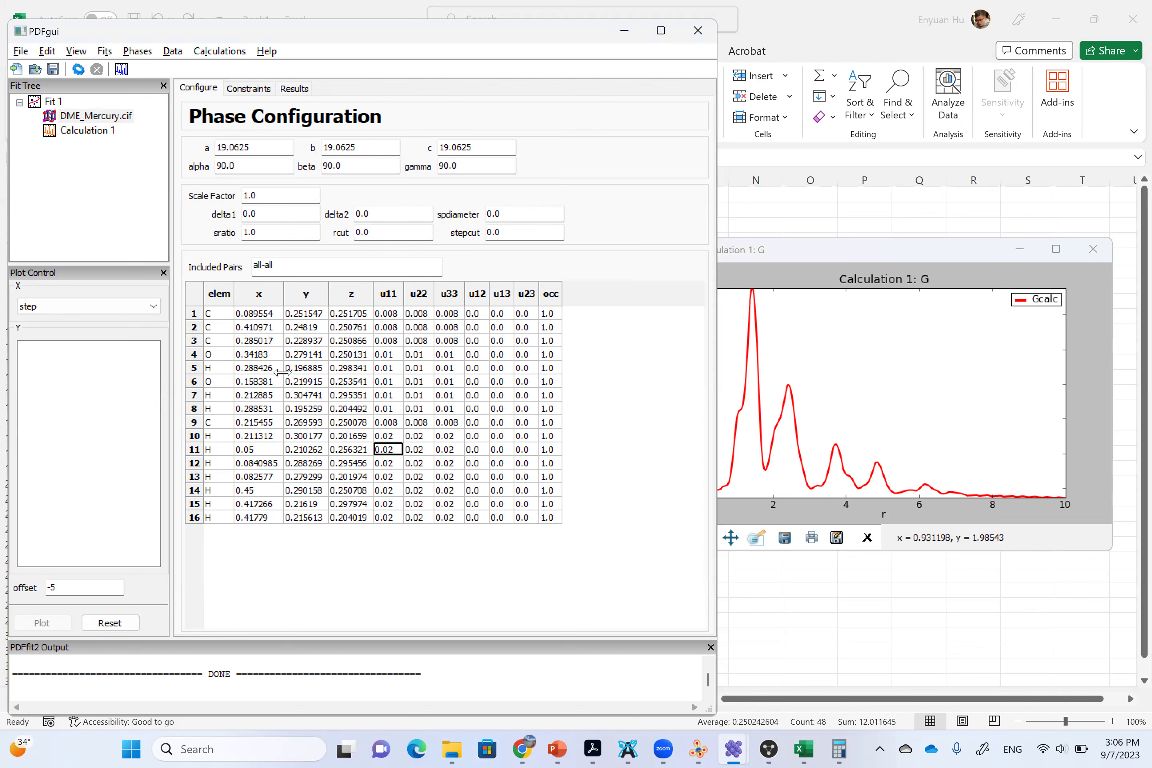
pyautogui.click(392, 369)
pyautogui.moveTo(409, 367); pyautogui.dragTo(445, 373)
pyautogui.write('0.02')
pyautogui.press('Return')
# Rerun the PDF calculation with the hydrogen displacement values and reposition the Calculation 1 plot to examine its peaks.
pyautogui.click(81, 71)
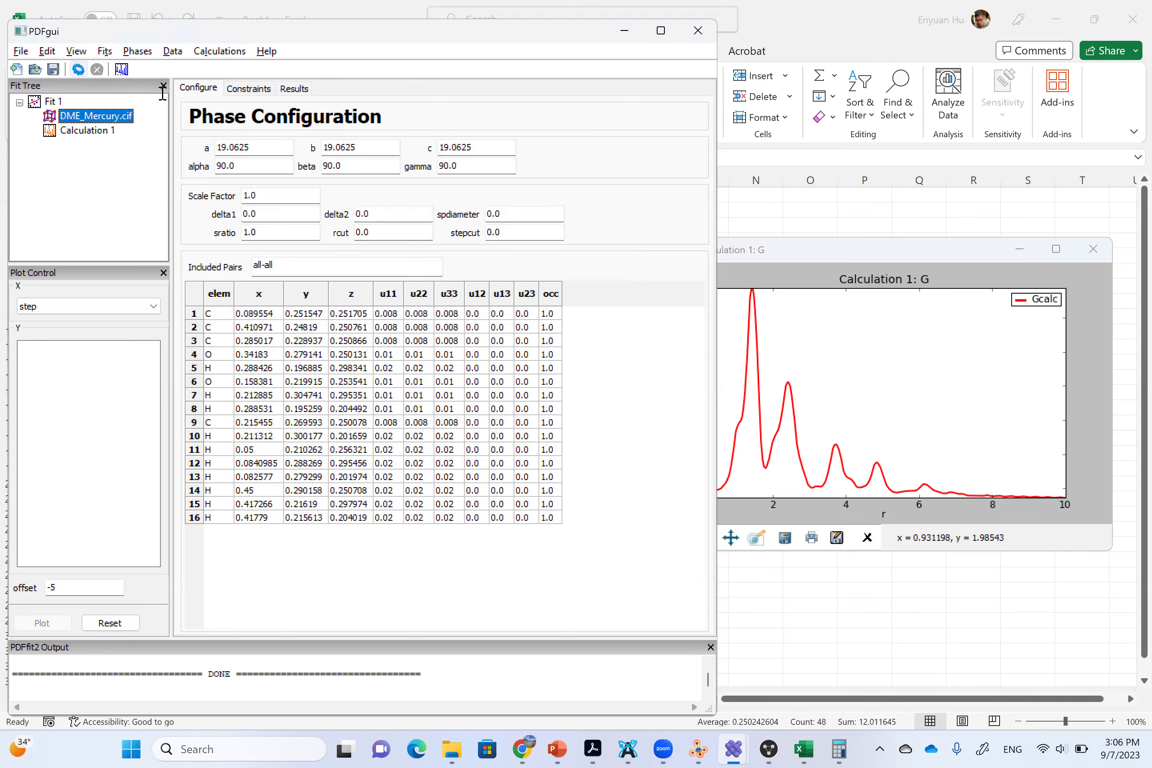
pyautogui.click(820, 252)
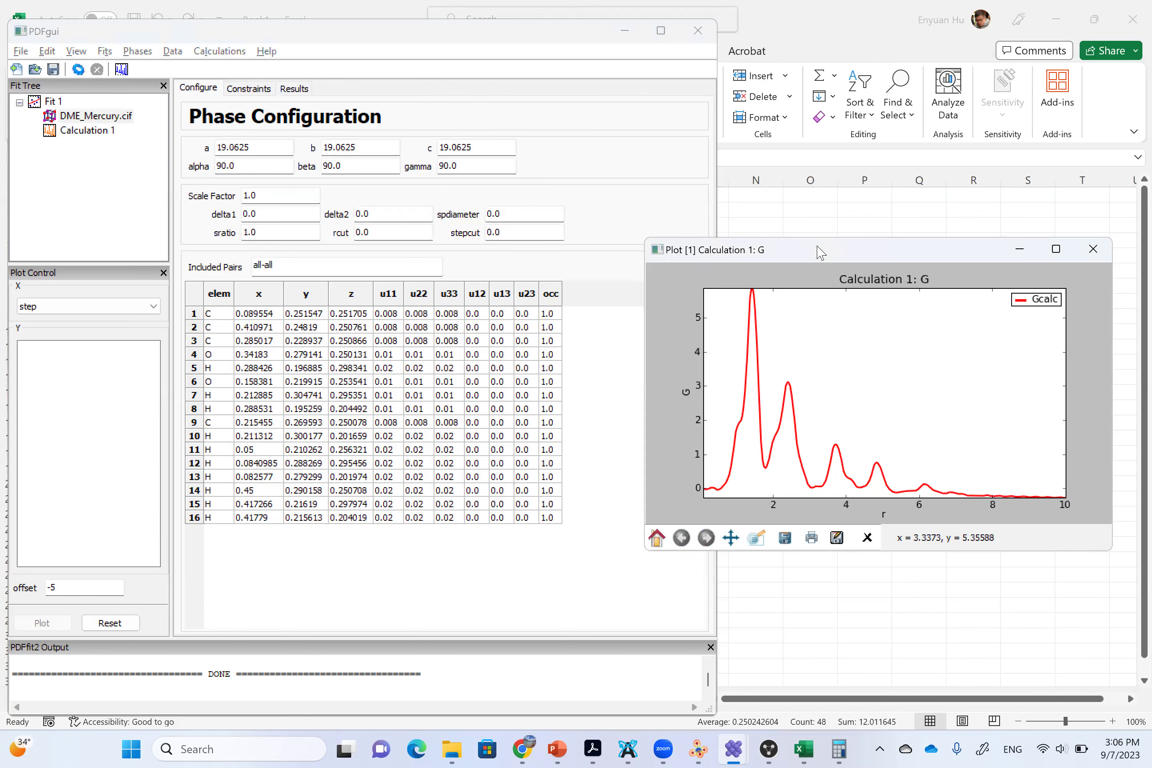
pyautogui.moveTo(818, 247); pyautogui.dragTo(770, 231)
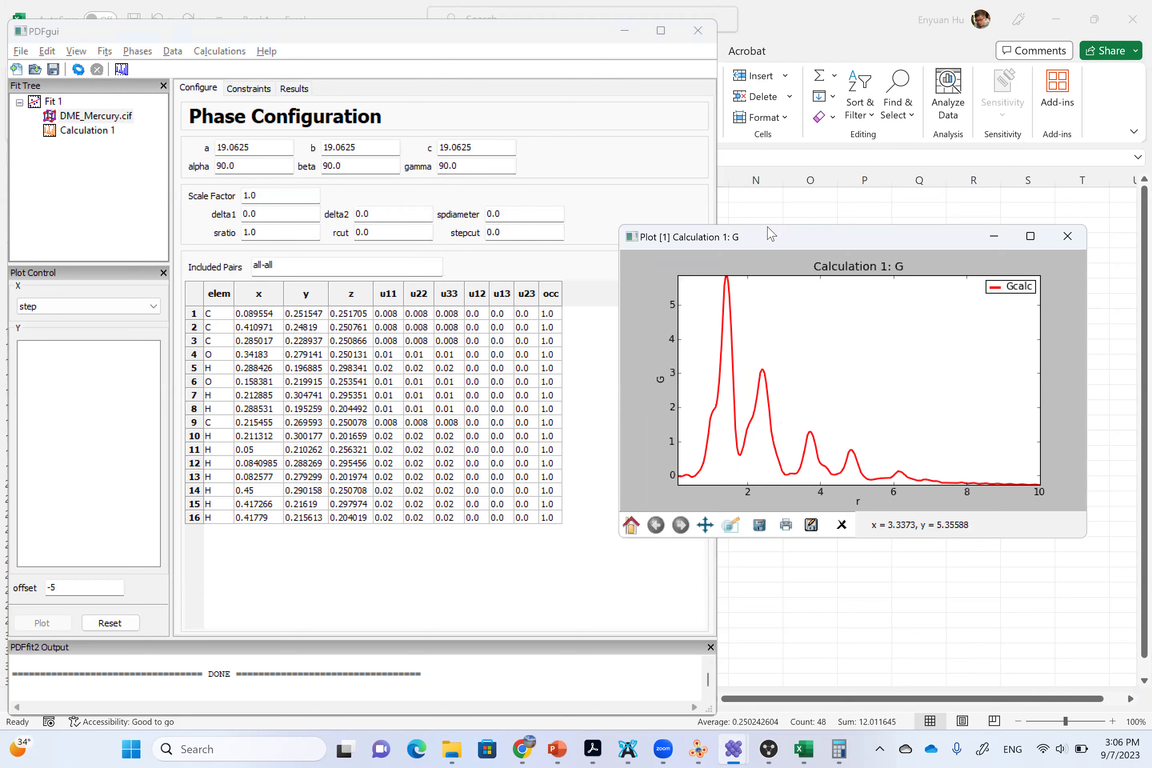
pyautogui.moveTo(770, 232); pyautogui.dragTo(663, 269)
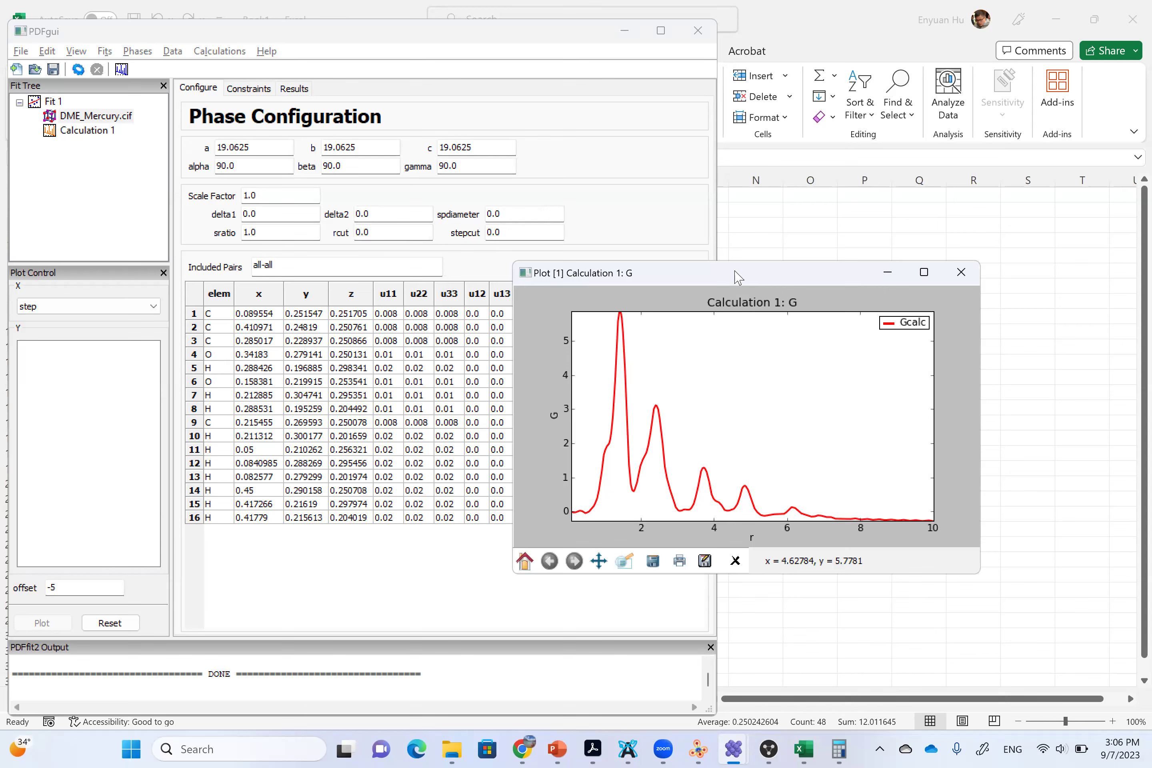
pyautogui.moveTo(736, 272); pyautogui.dragTo(699, 139)
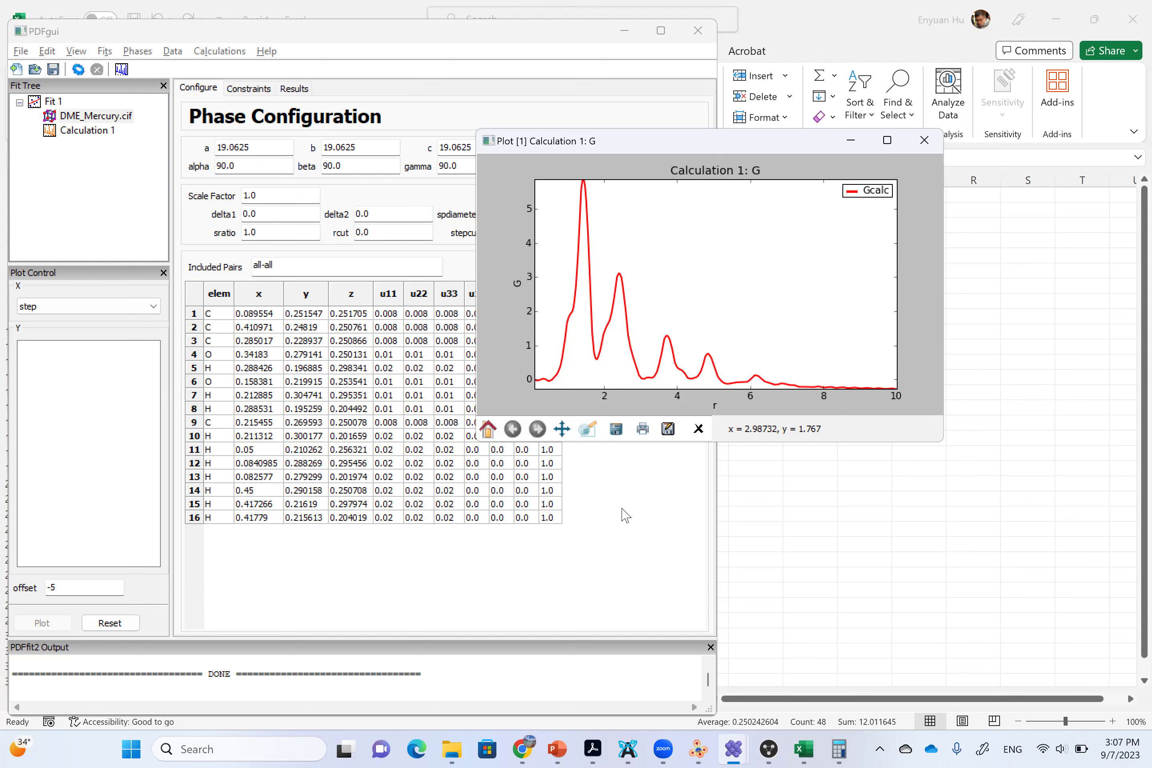
# Minimize the PDFgui, Excel, VESTA and remaining molecule viewer windows.
pyautogui.click(626, 42)
pyautogui.click(624, 32)
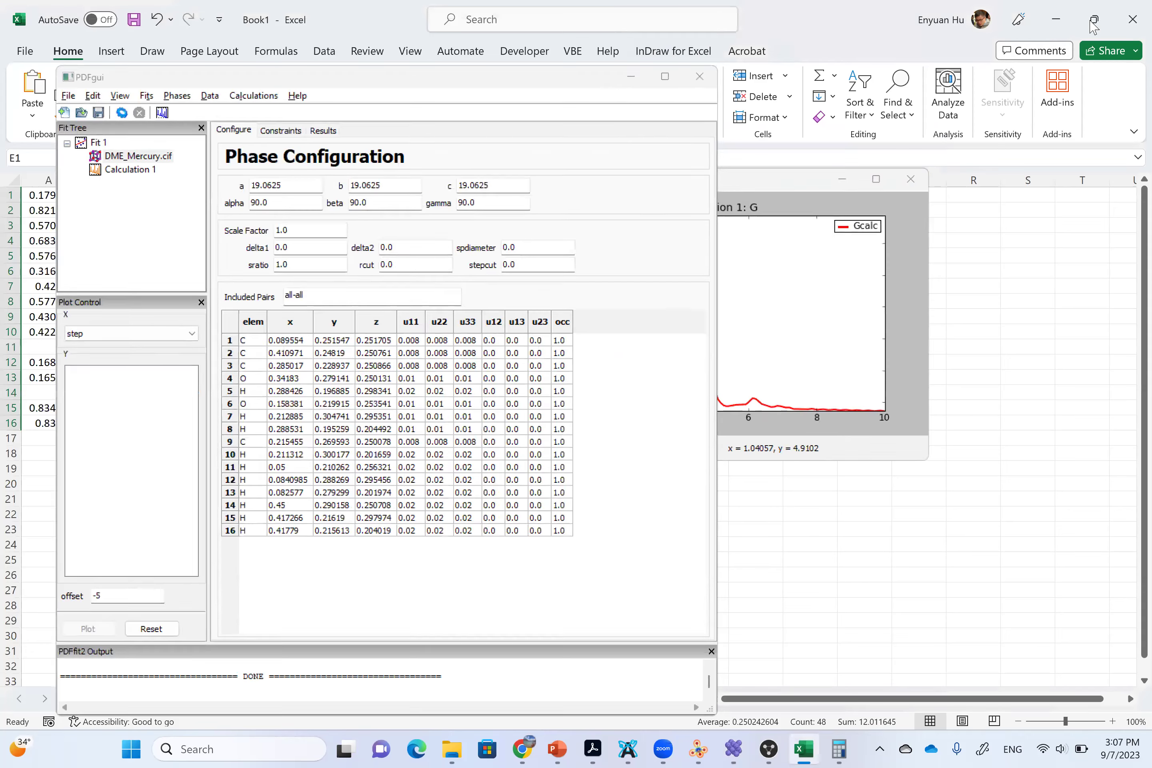
pyautogui.click(1056, 19)
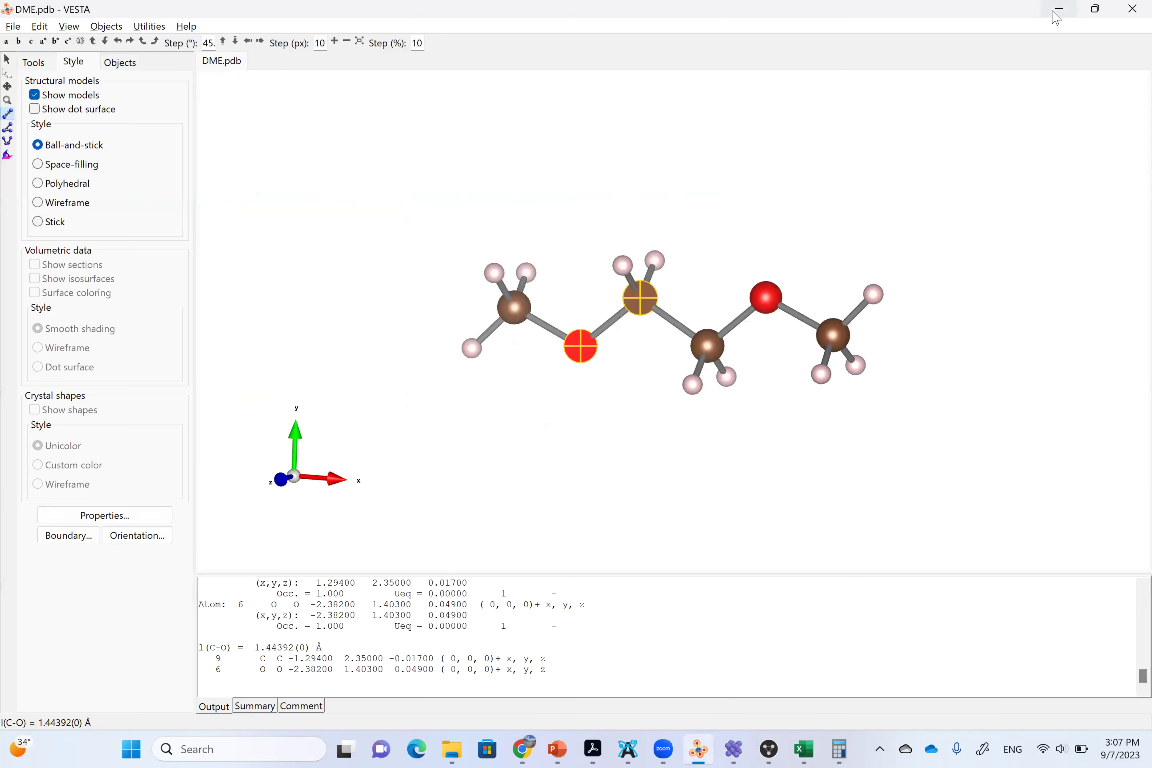
pyautogui.click(1056, 18)
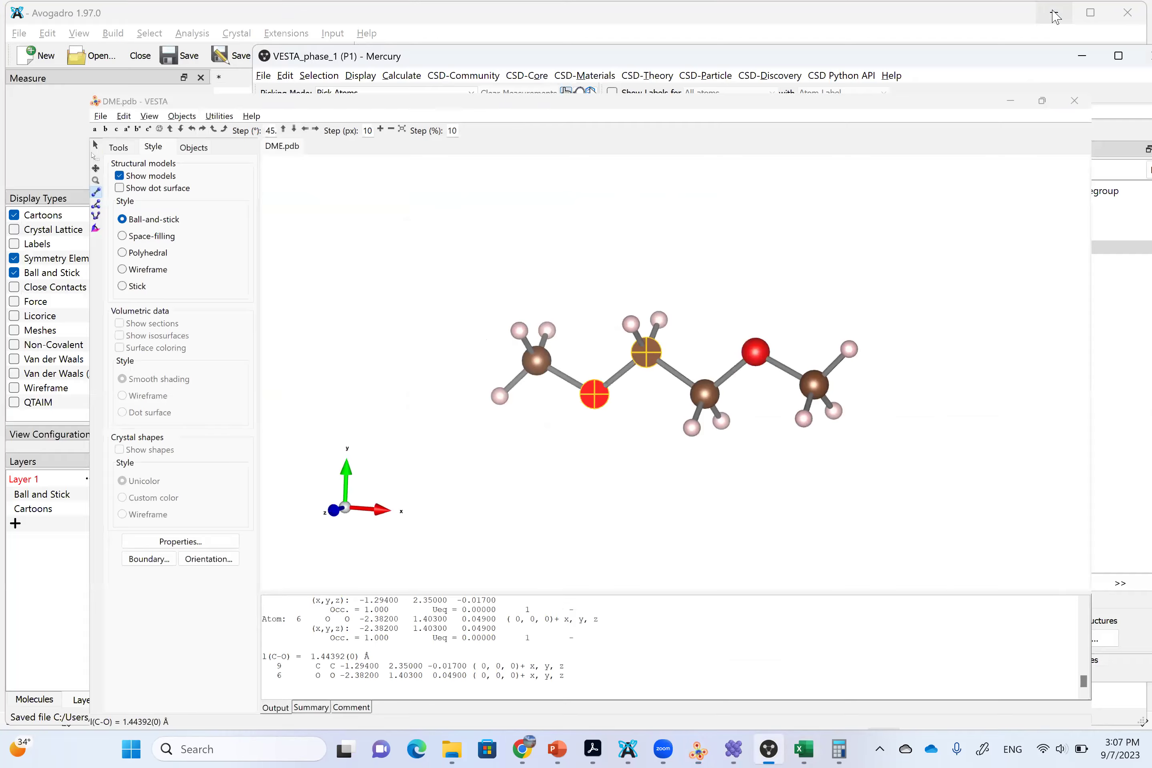
pyautogui.click(1054, 18)
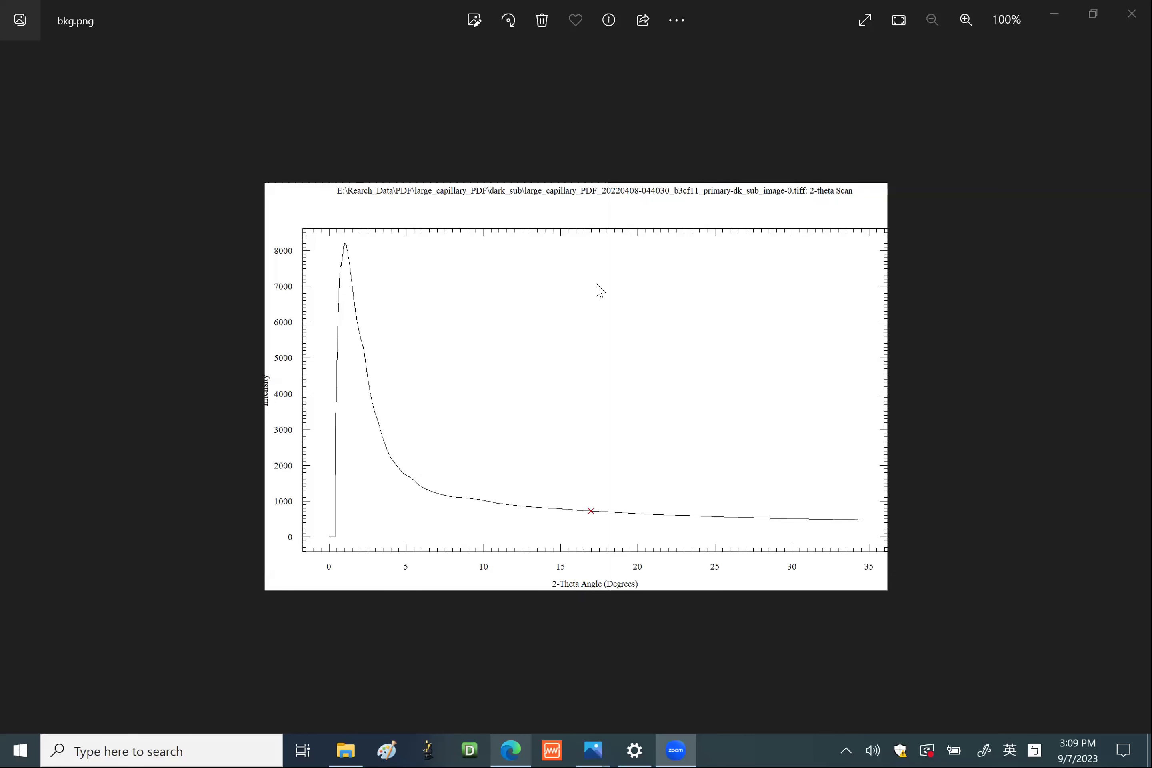
# Browse forward from bkg.png in the image viewer to the pvdf_Tfsi.png two-theta scan.
pyautogui.click(986, 477)
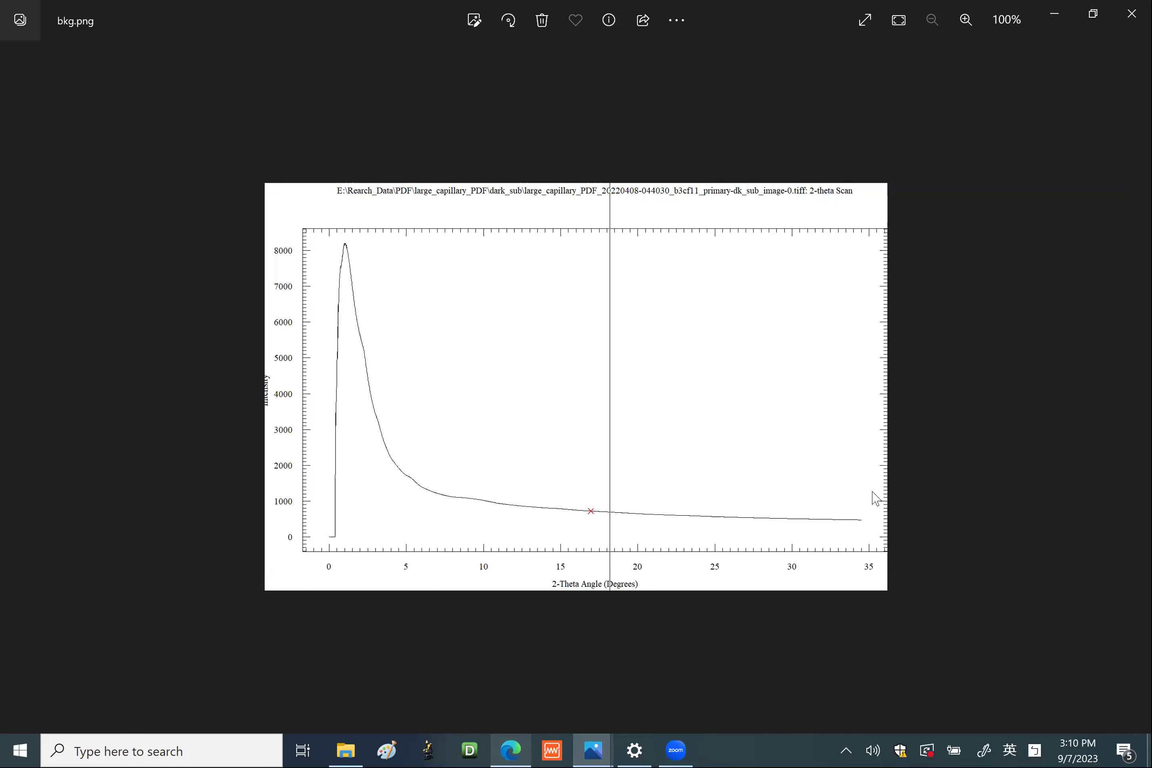
pyautogui.press('Right')
pyautogui.press('Right')
pyautogui.press('Right')
pyautogui.press('Right')
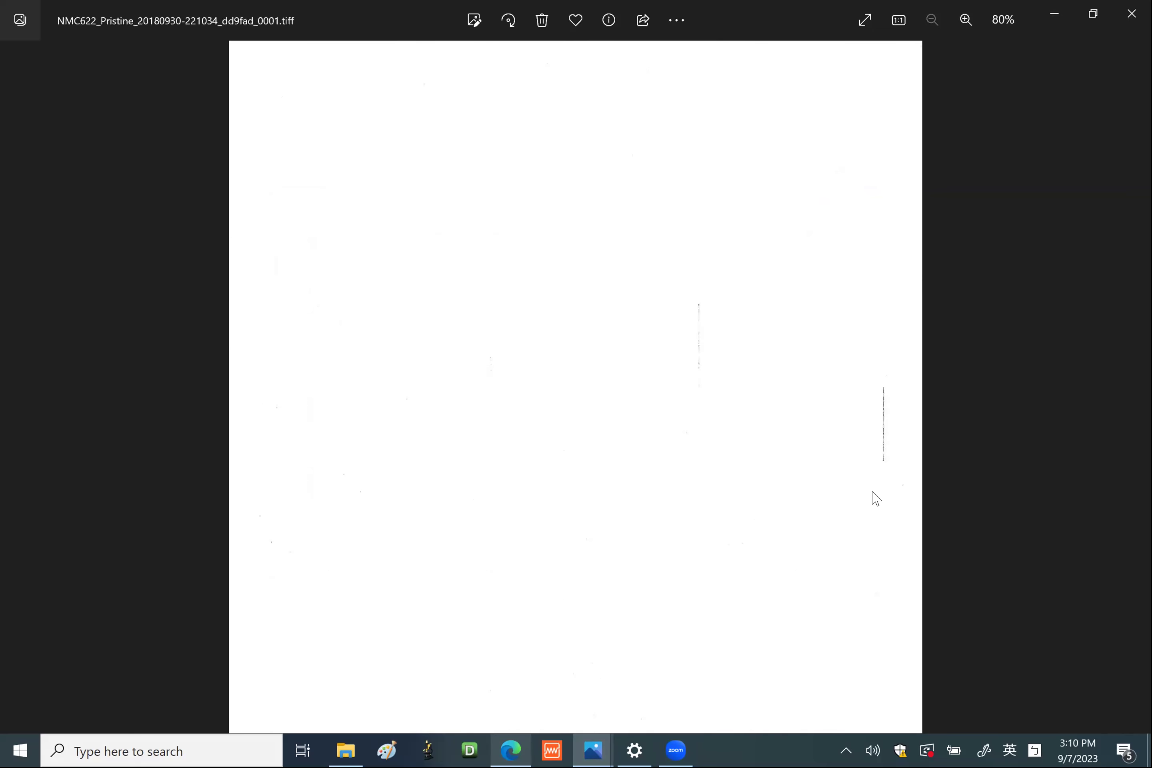
pyautogui.press('Right')
pyautogui.press('Right')
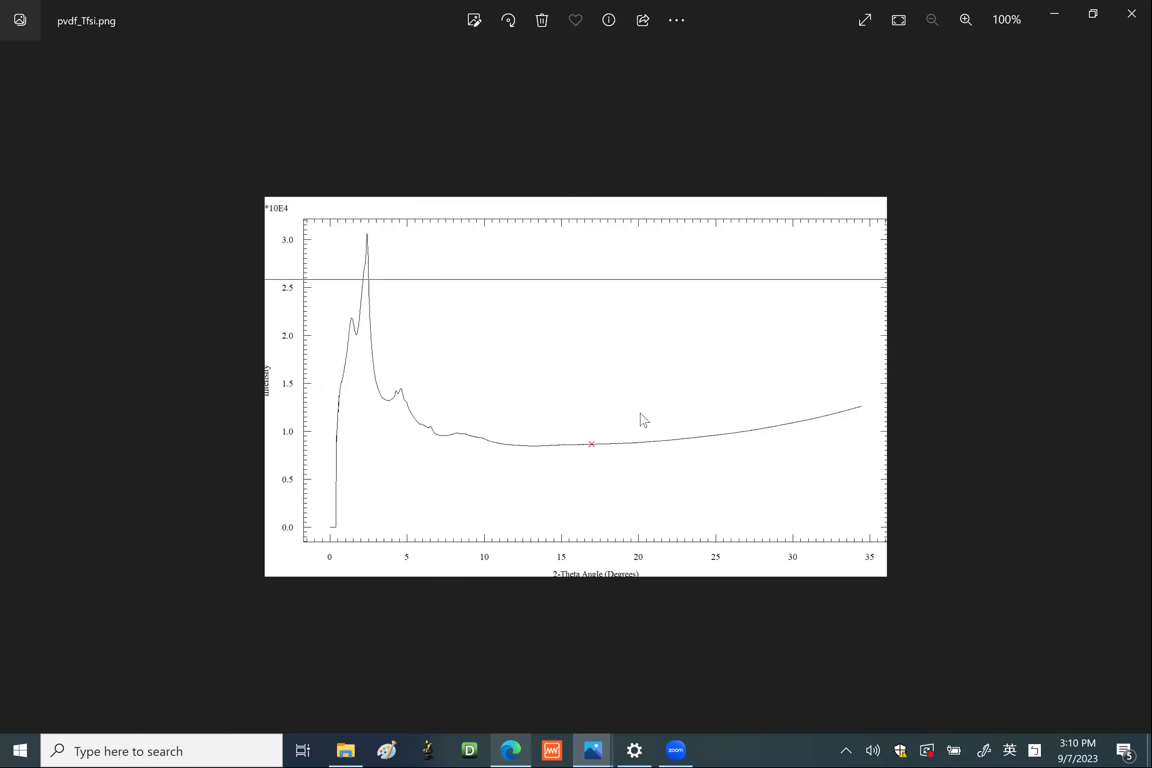